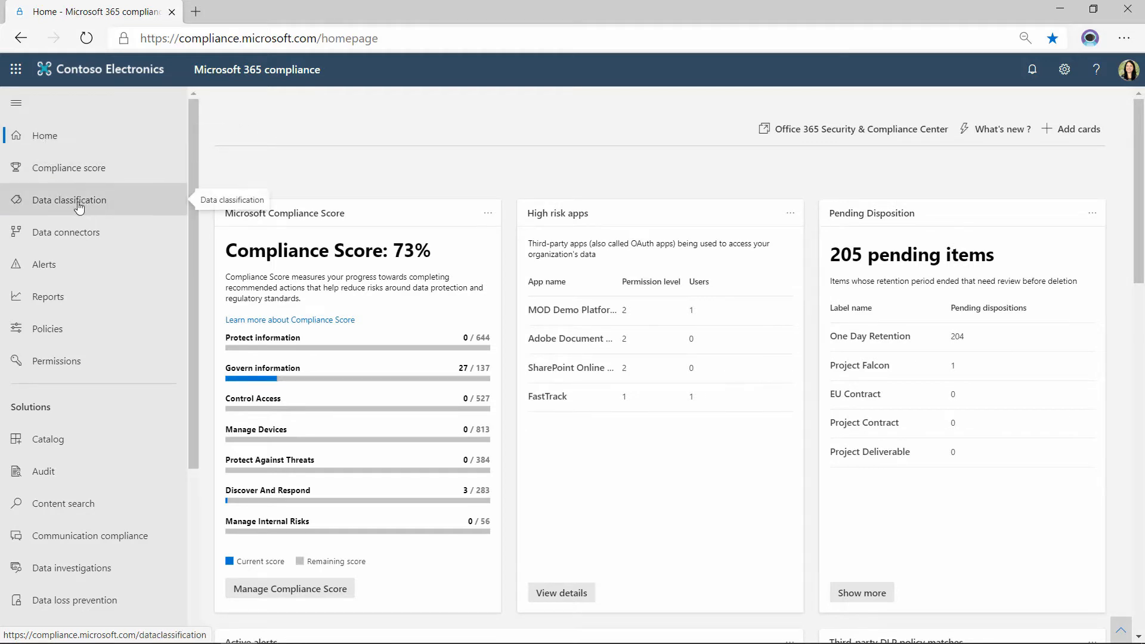
Open Data classification with the navigation collapsed and browse the sensitive info types through to the end of the list.
{"action": "left_click", "coordinate": [130, 205]}
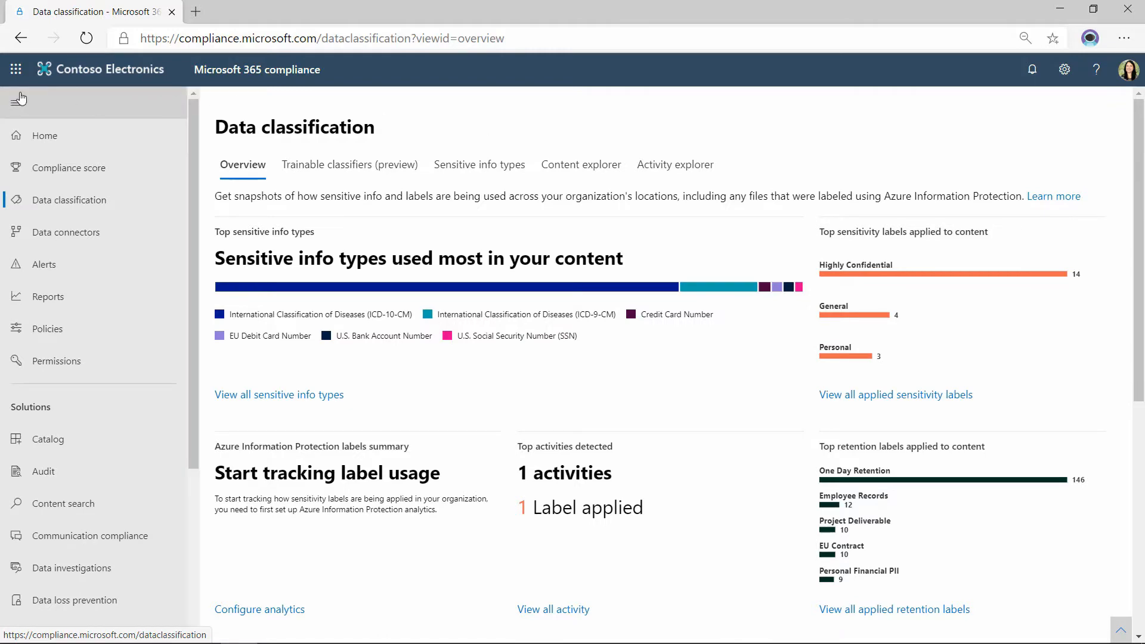
{"action": "left_click", "coordinate": [178, 101]}
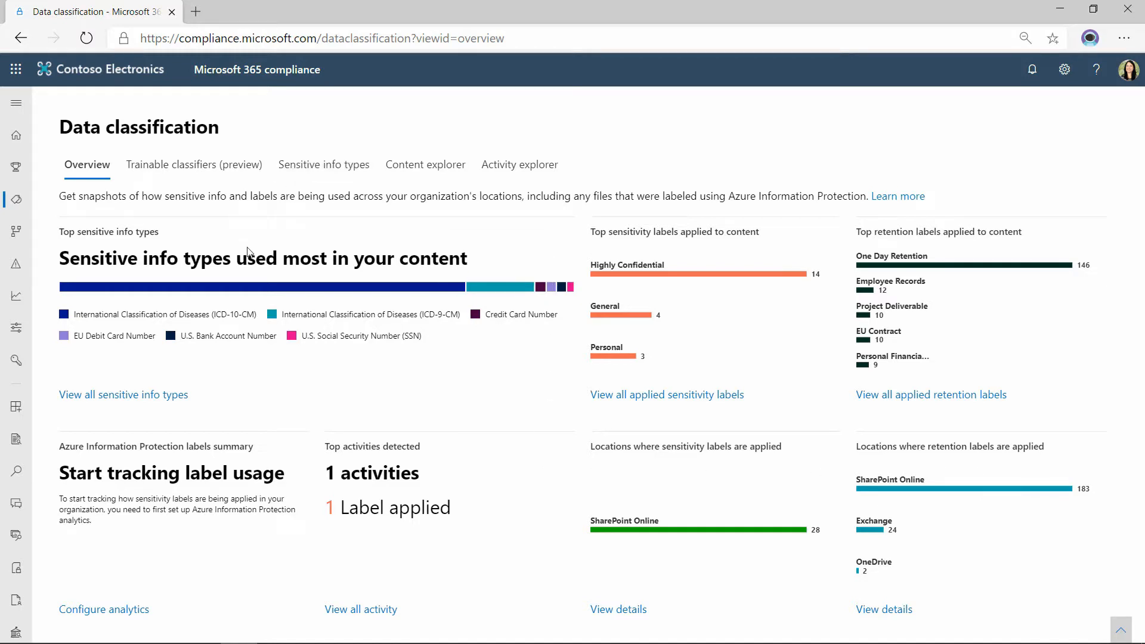
{"action": "left_click", "coordinate": [301, 165]}
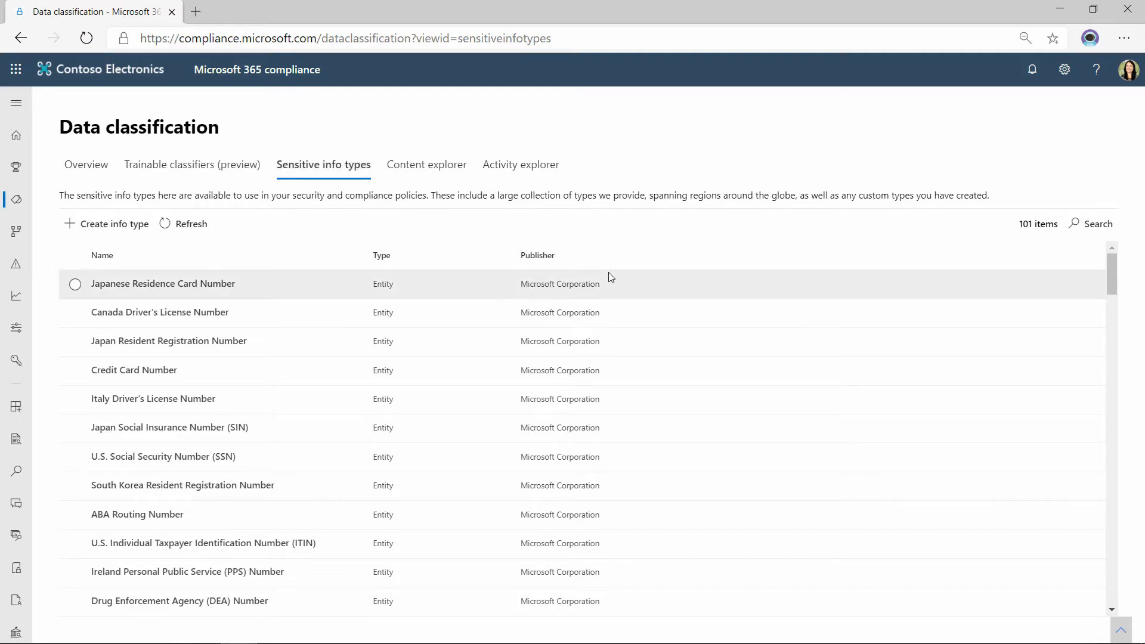
{"action": "scroll", "coordinate": [608, 281], "scroll_direction": "down", "scroll_amount": 7}
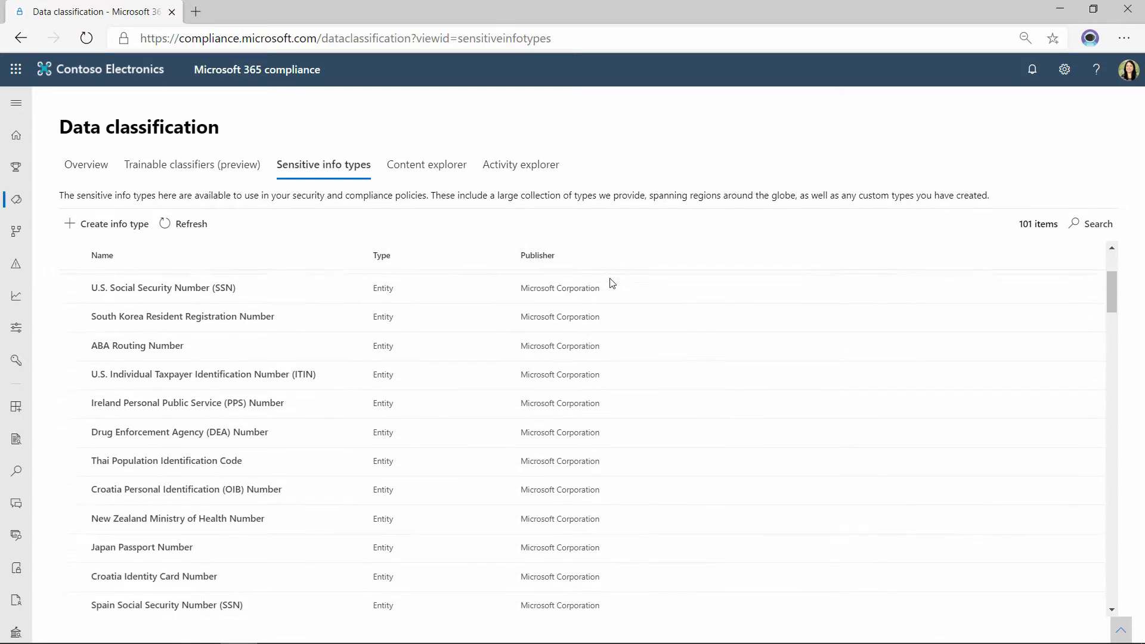
{"action": "left_click_drag", "start_coordinate": [1114, 304], "coordinate": [1134, 583]}
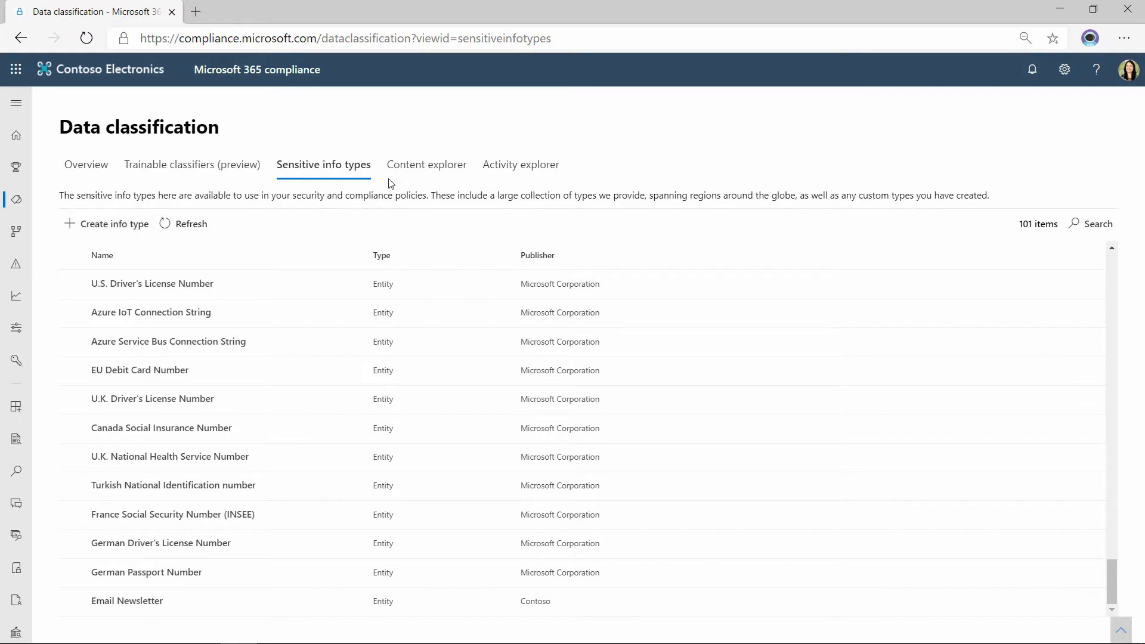
Open Content explorer and look at the sensitivity and retention labels by temporarily collapsing the sensitive info types group.
{"action": "left_click", "coordinate": [439, 172]}
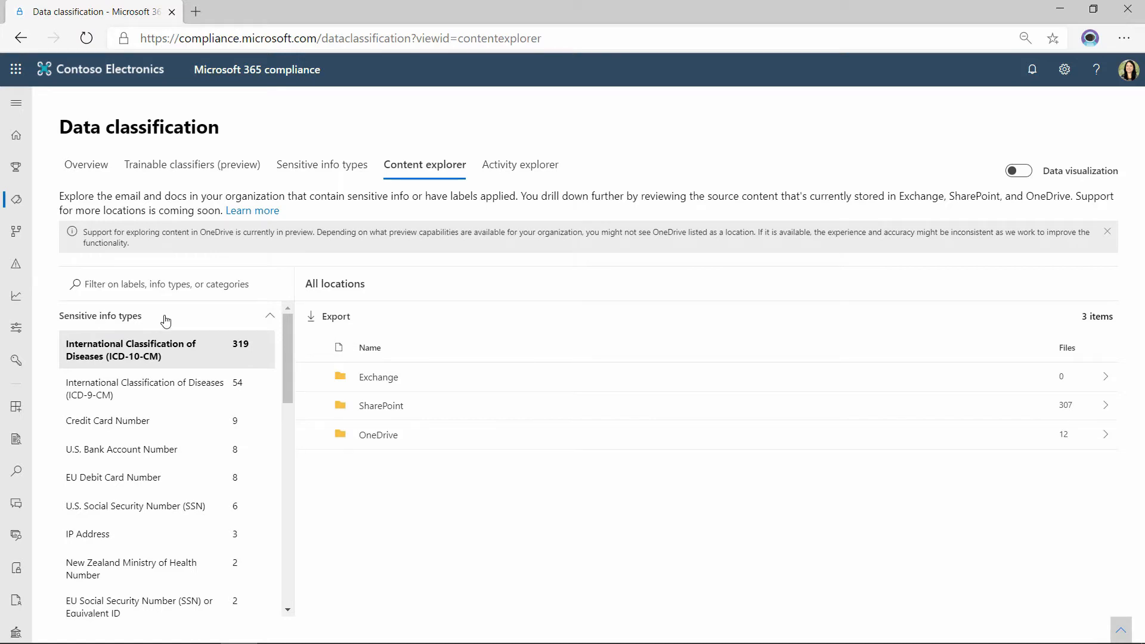
{"action": "left_click", "coordinate": [270, 318]}
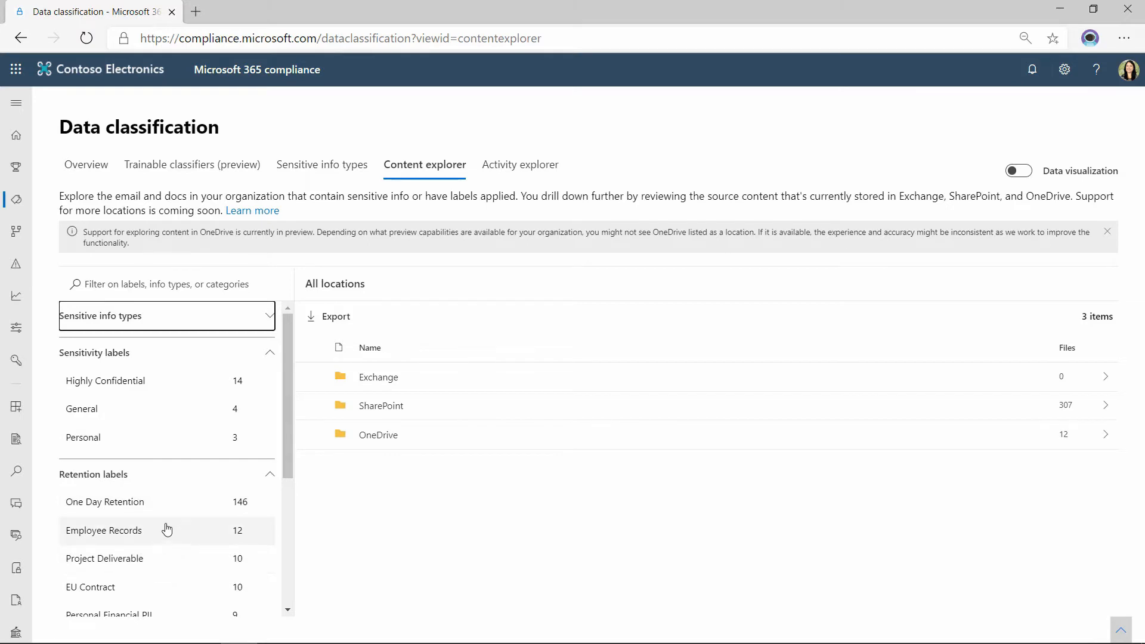
{"action": "left_click", "coordinate": [267, 322]}
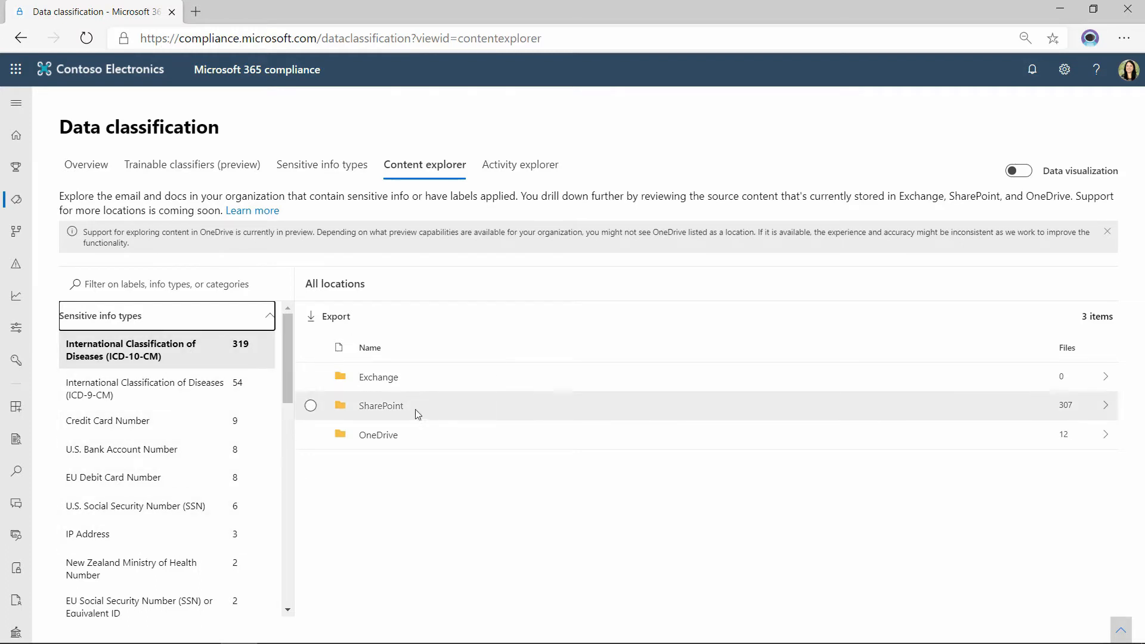
Drill down through SharePoint into the mark8projectteam site to list its files matching International Classification of Diseases (ICD-10-CM).
{"action": "left_click", "coordinate": [394, 413]}
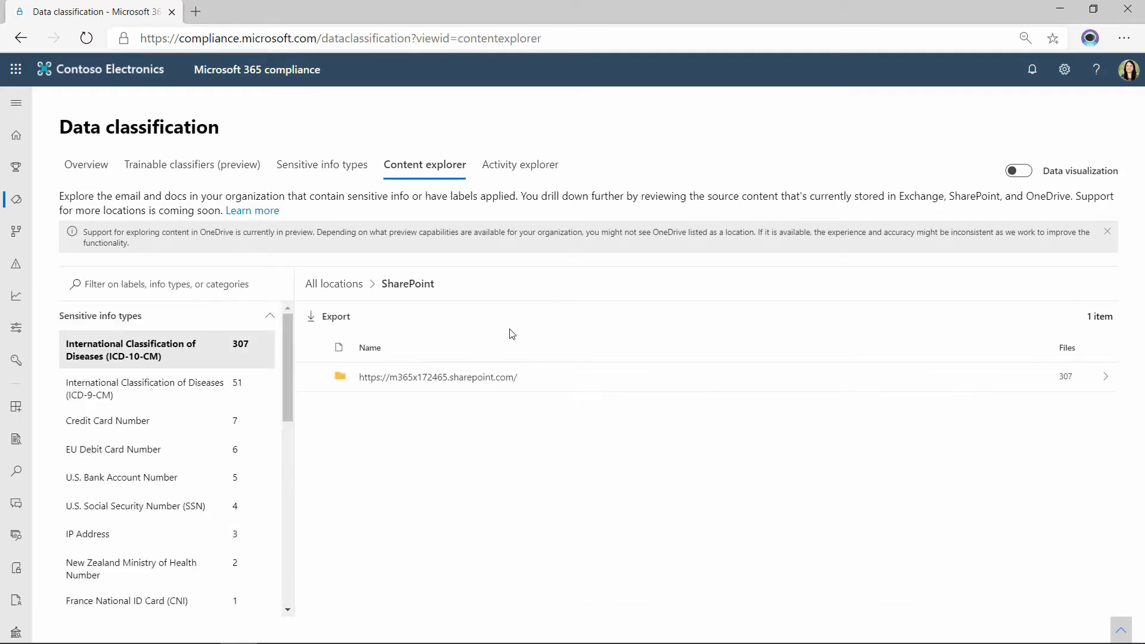
{"action": "left_click", "coordinate": [447, 388]}
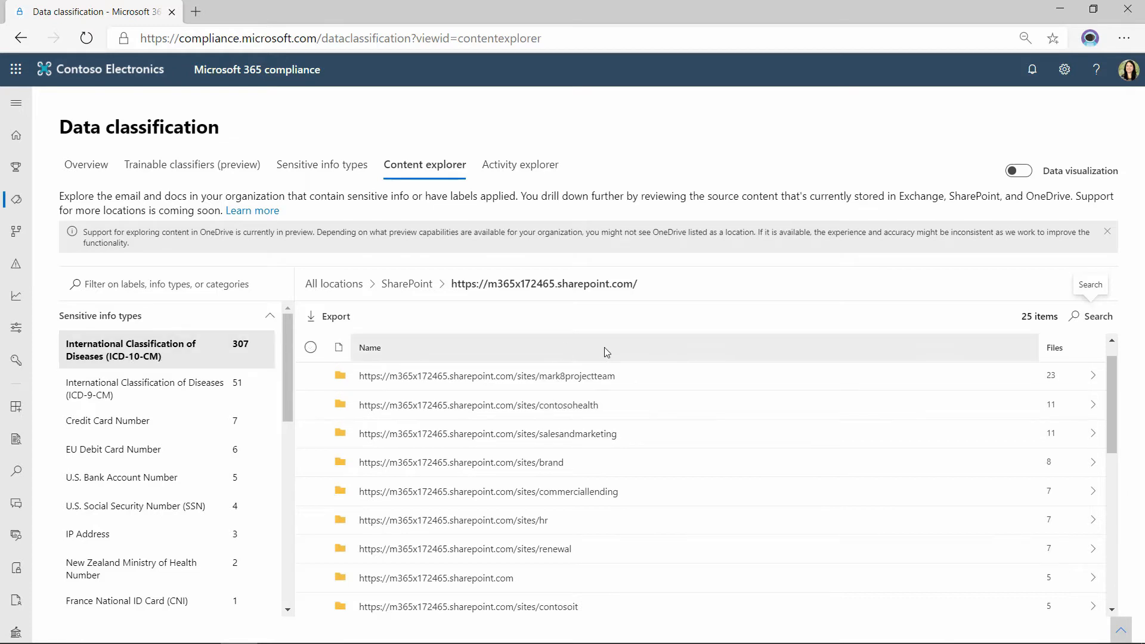
{"action": "left_click", "coordinate": [550, 377]}
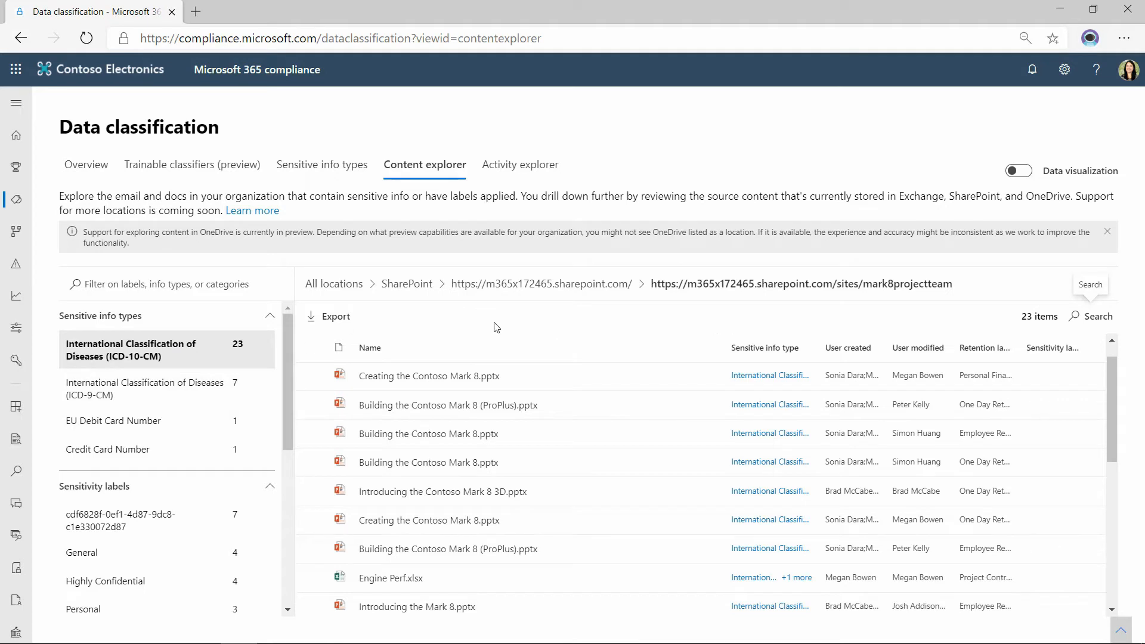
Preview the first Creating the Contoso Mark 8.pptx in the enlarged viewer, check its metadata details, and close it.
{"action": "left_click", "coordinate": [404, 376]}
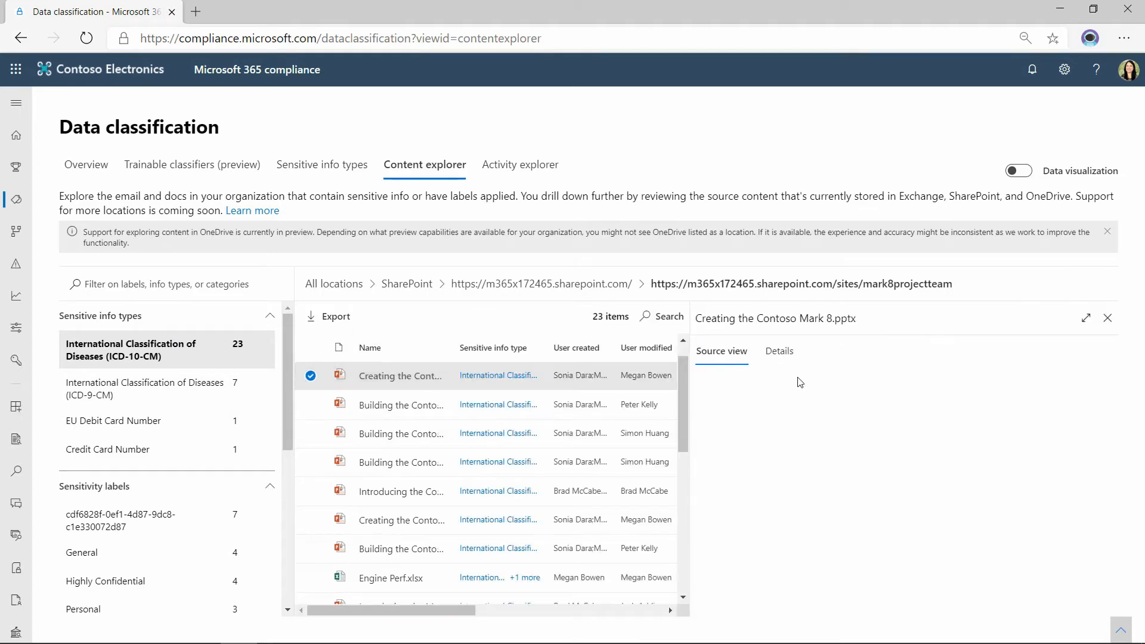
{"action": "left_click", "coordinate": [1084, 322]}
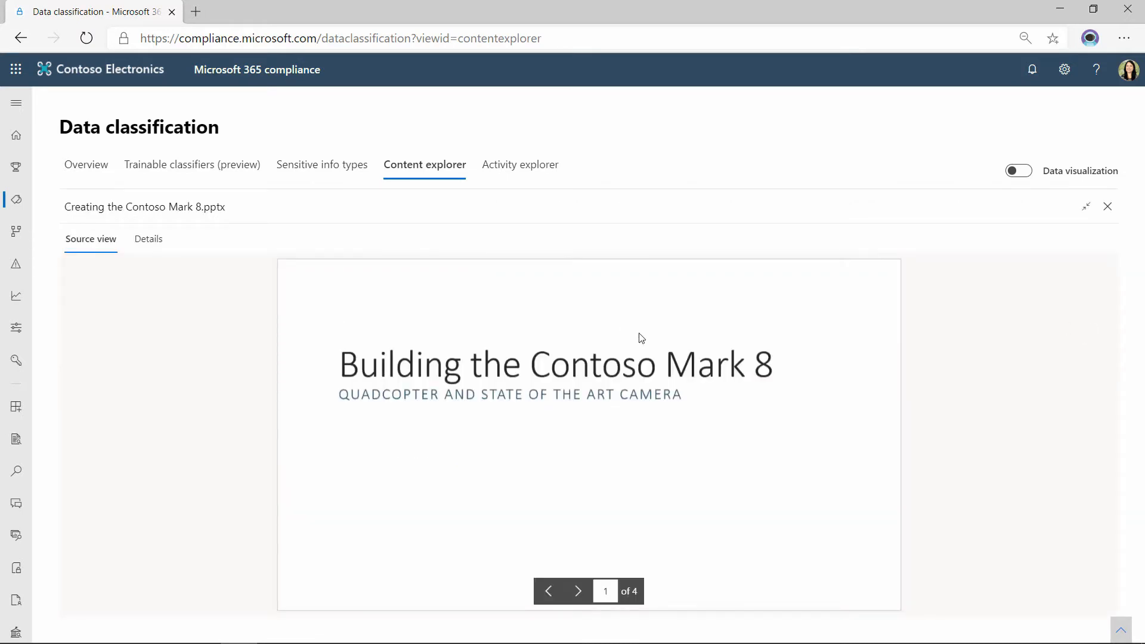
{"action": "left_click", "coordinate": [577, 590]}
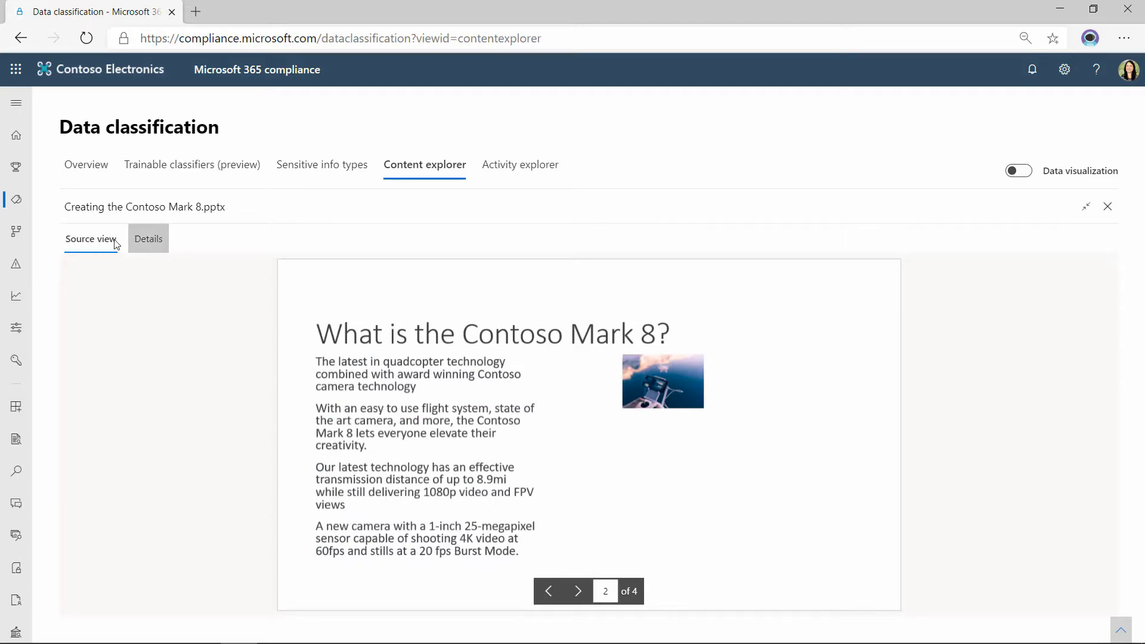
{"action": "left_click", "coordinate": [143, 242]}
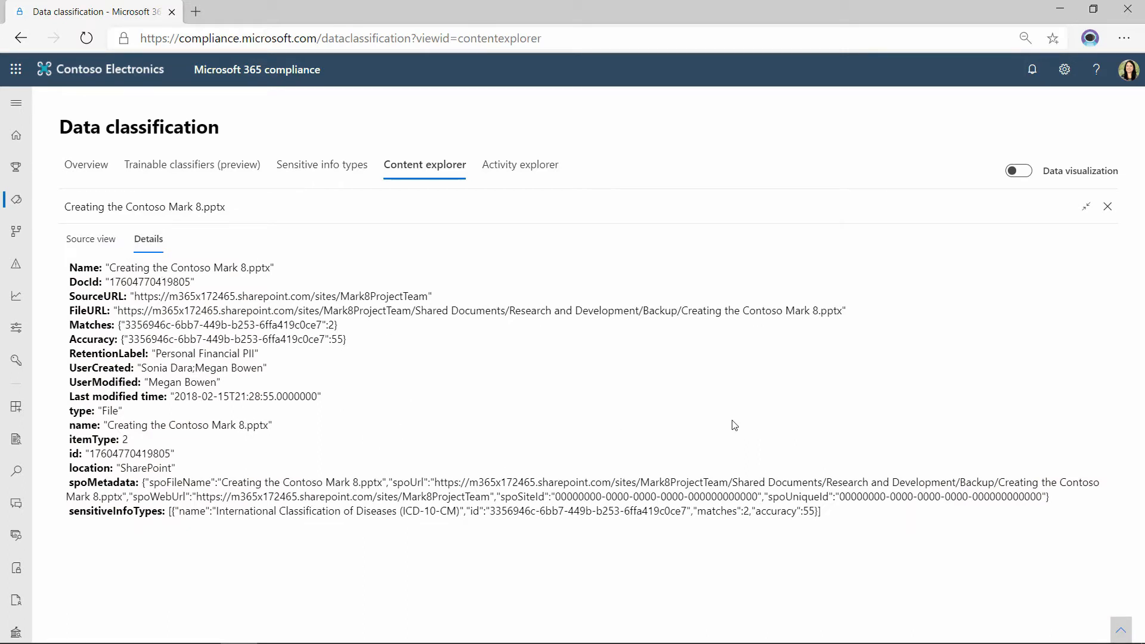
{"action": "left_click", "coordinate": [91, 238]}
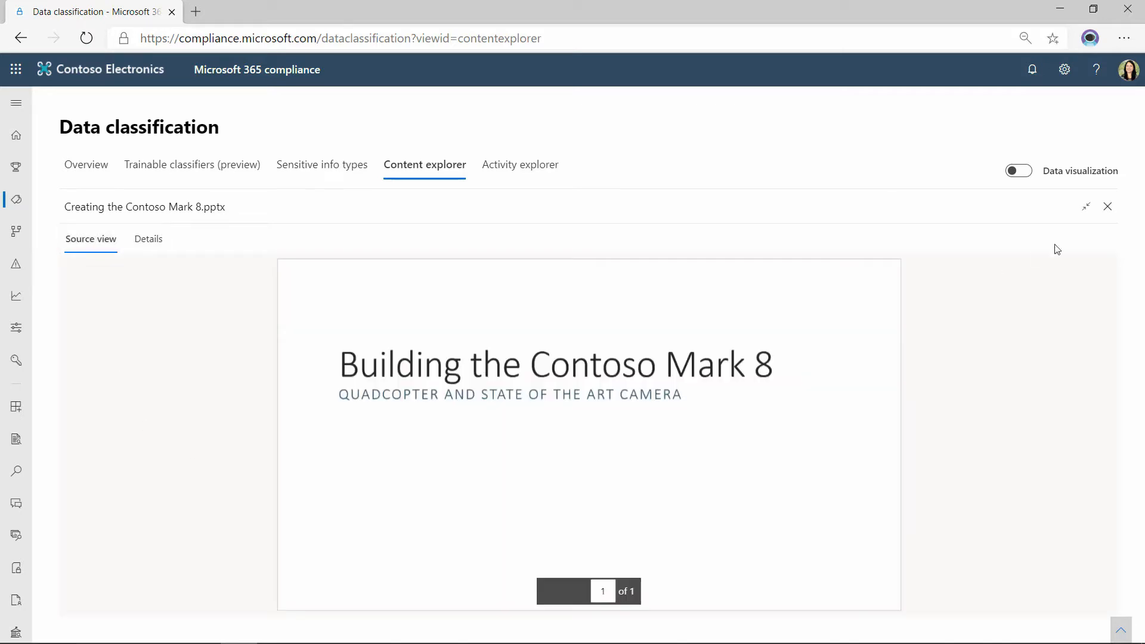
{"action": "left_click", "coordinate": [1108, 207]}
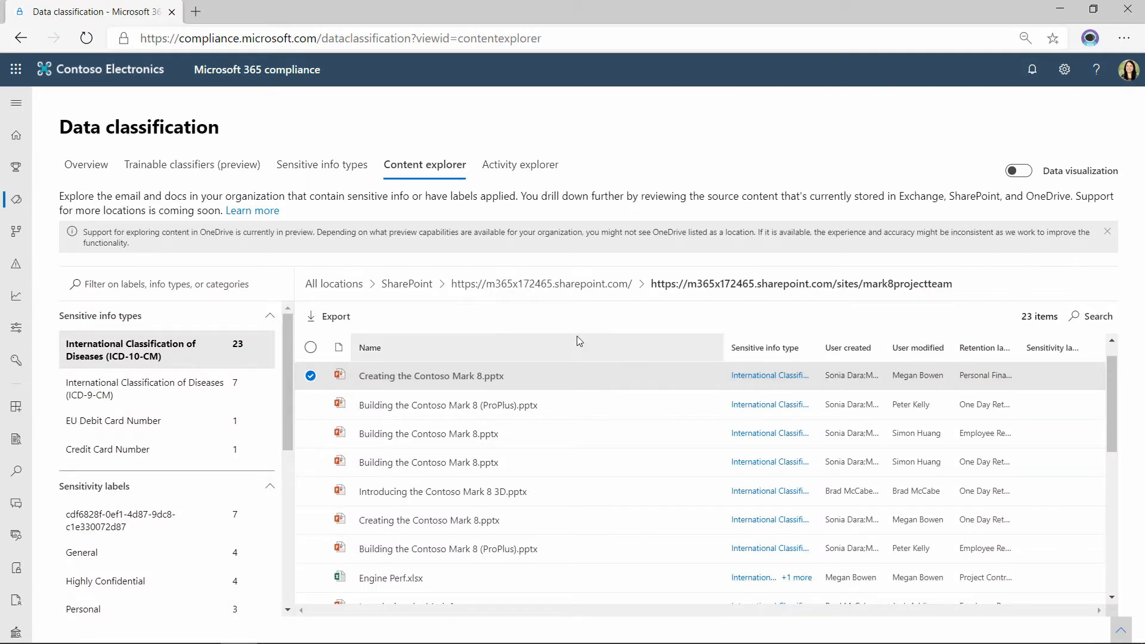
Review the sensitive info type matches for Creating the Contoso Mark 8.pptx and Engine Perf.xlsx, and return to the list of SharePoint sites.
{"action": "left_click", "coordinate": [758, 377]}
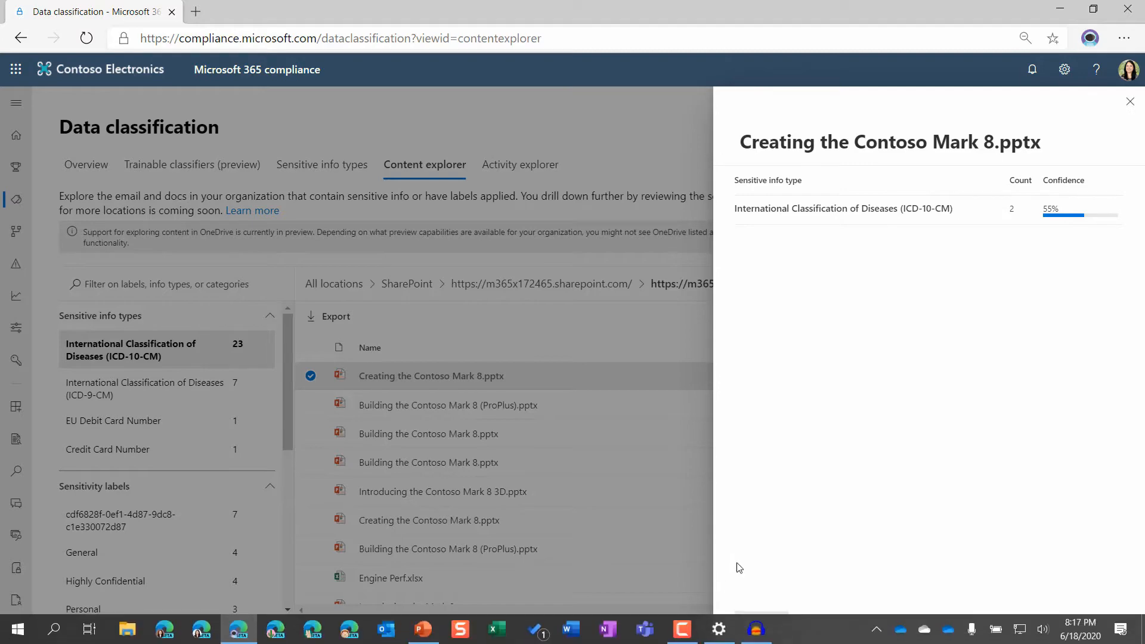
{"action": "left_click", "coordinate": [764, 622]}
{"action": "scroll", "coordinate": [709, 557], "scroll_direction": "down", "scroll_amount": 2}
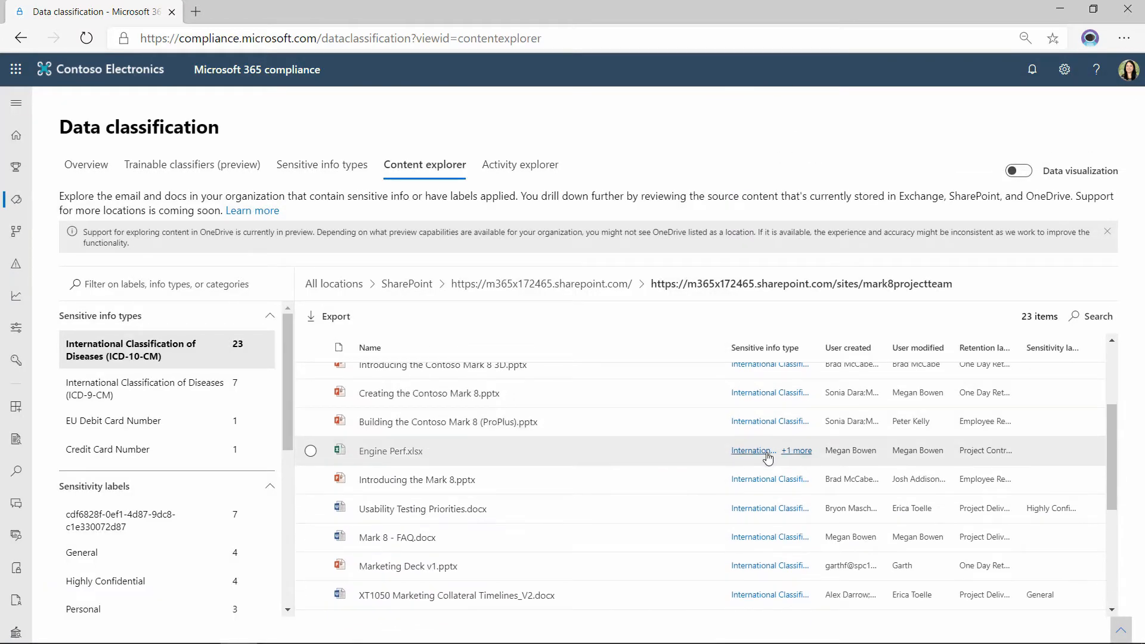
{"action": "left_click", "coordinate": [768, 454]}
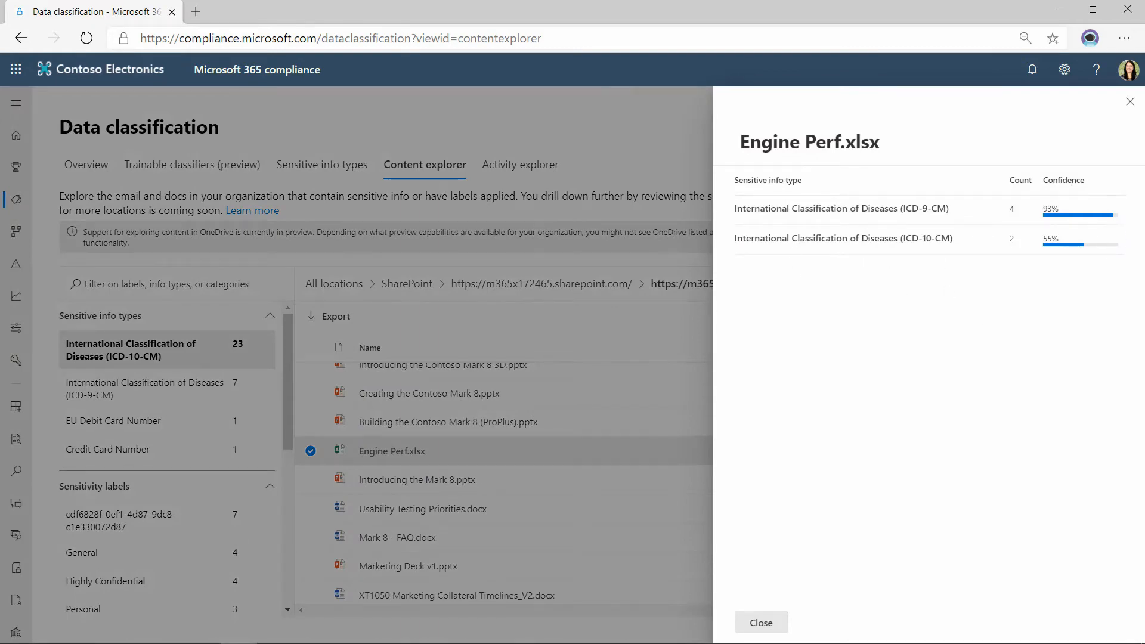
{"action": "left_click", "coordinate": [1130, 102]}
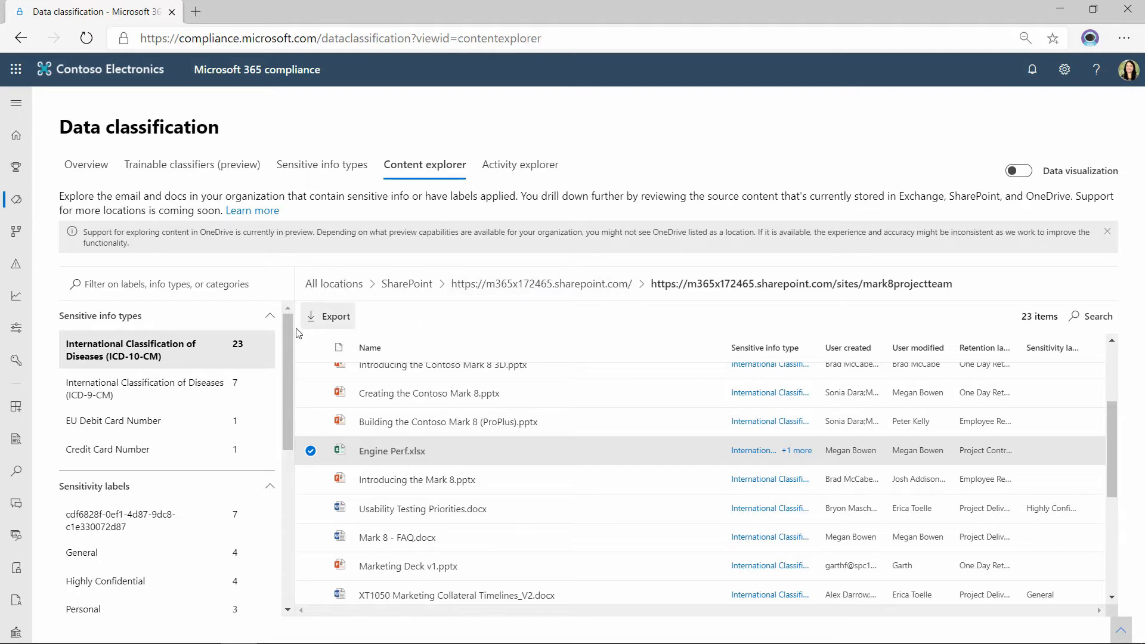
{"action": "left_click", "coordinate": [557, 291]}
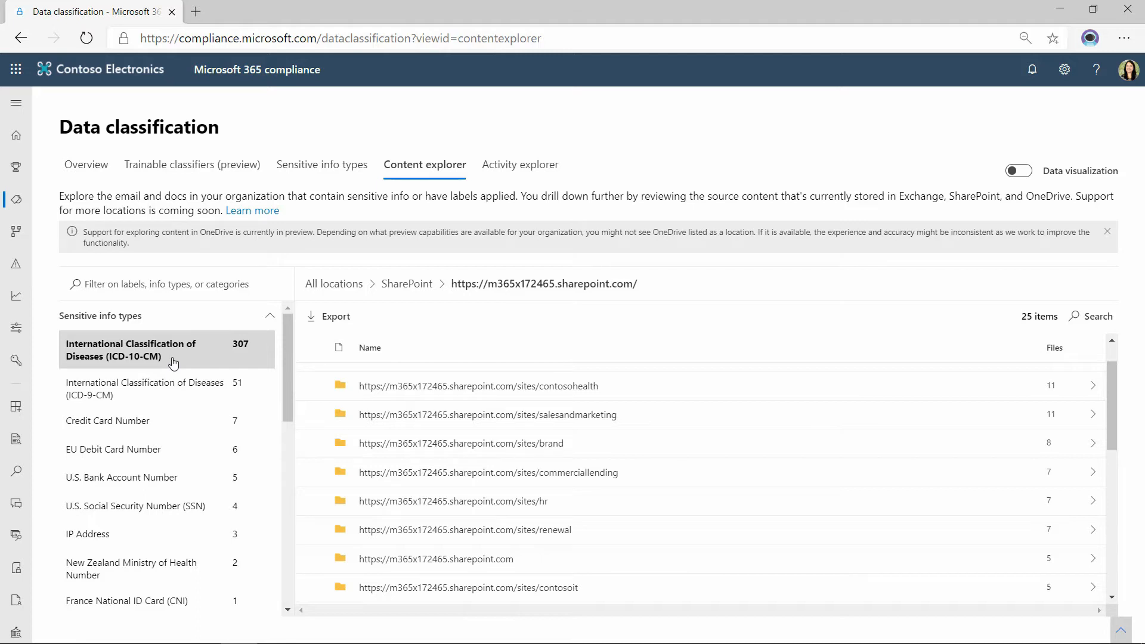
Switch to PowerPoint and present from slide 24, "Create an Inventory of Data Custodians", through to the "Inventory Option #2" slide.
{"action": "mouse_move", "coordinate": [312, 643]}
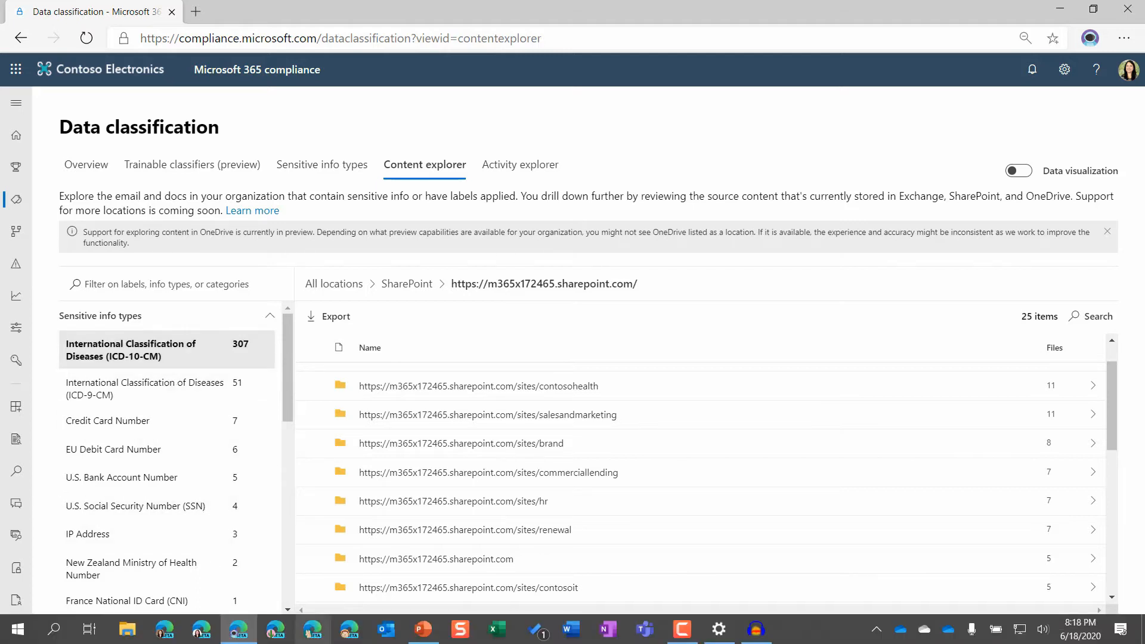
{"action": "left_click", "coordinate": [423, 628]}
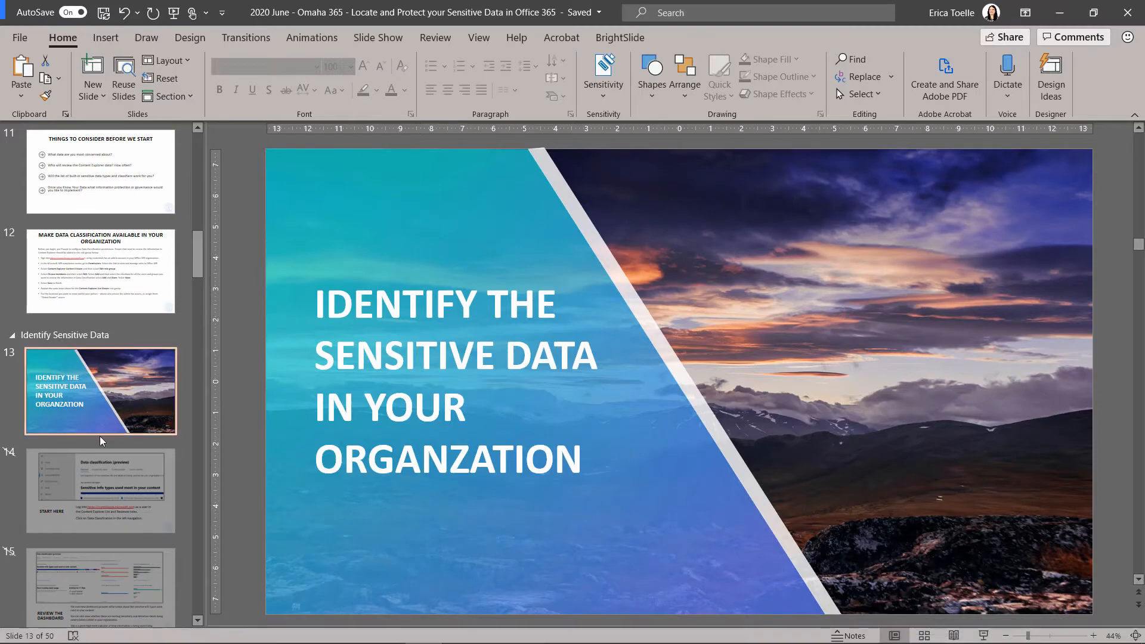
{"action": "scroll", "coordinate": [100, 442], "scroll_direction": "down", "scroll_amount": 10}
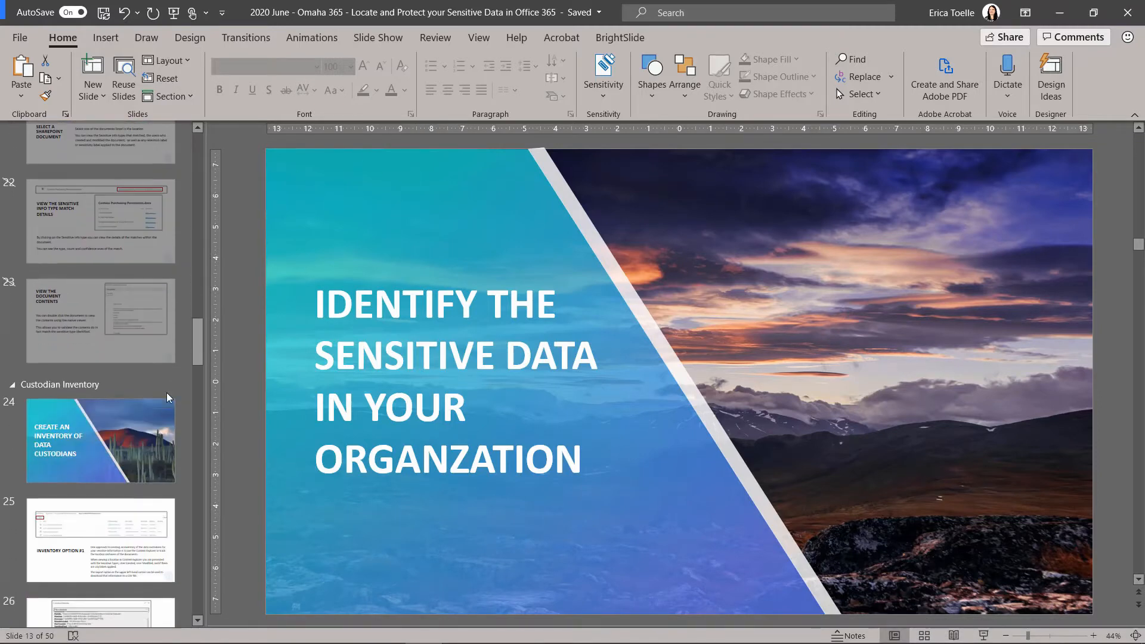
{"action": "left_click", "coordinate": [166, 402]}
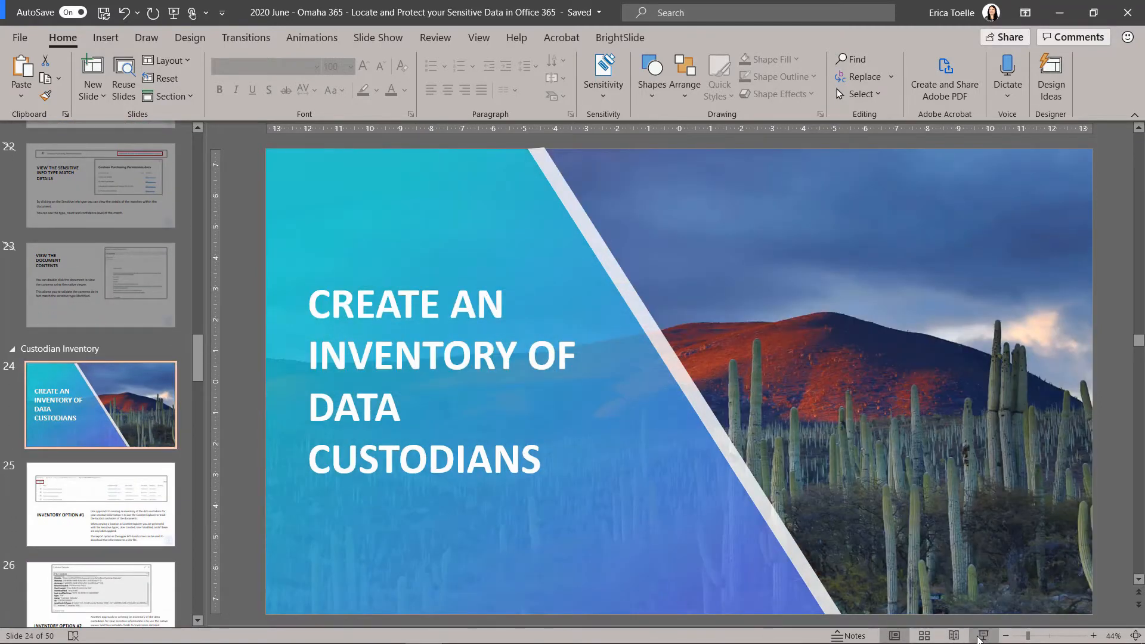
{"action": "left_click", "coordinate": [981, 637]}
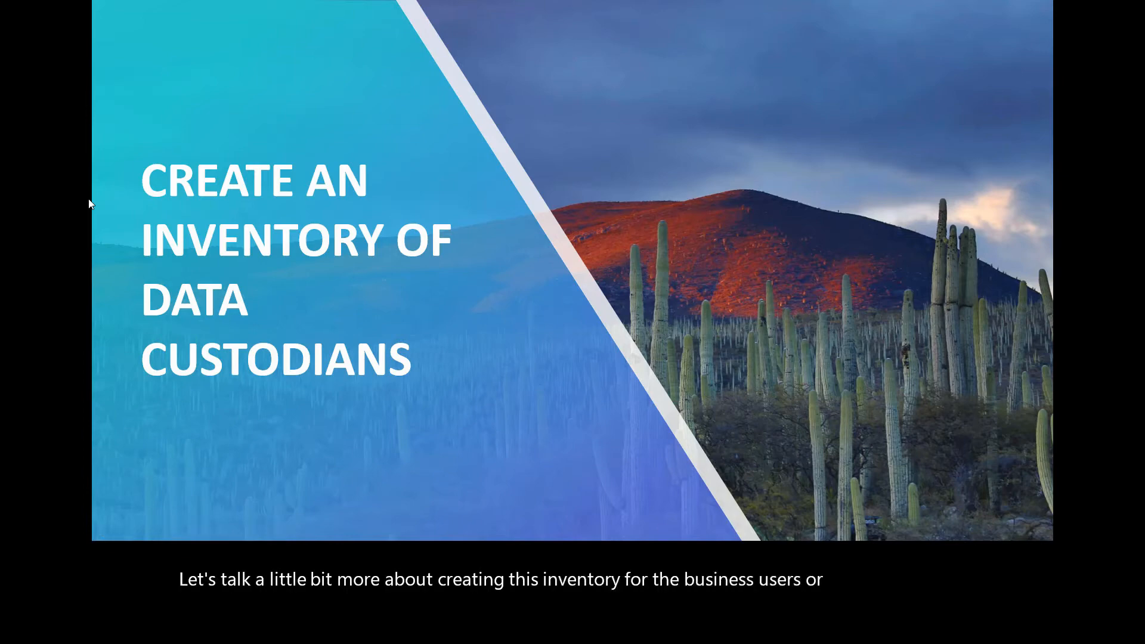
{"action": "key", "text": "Right"}
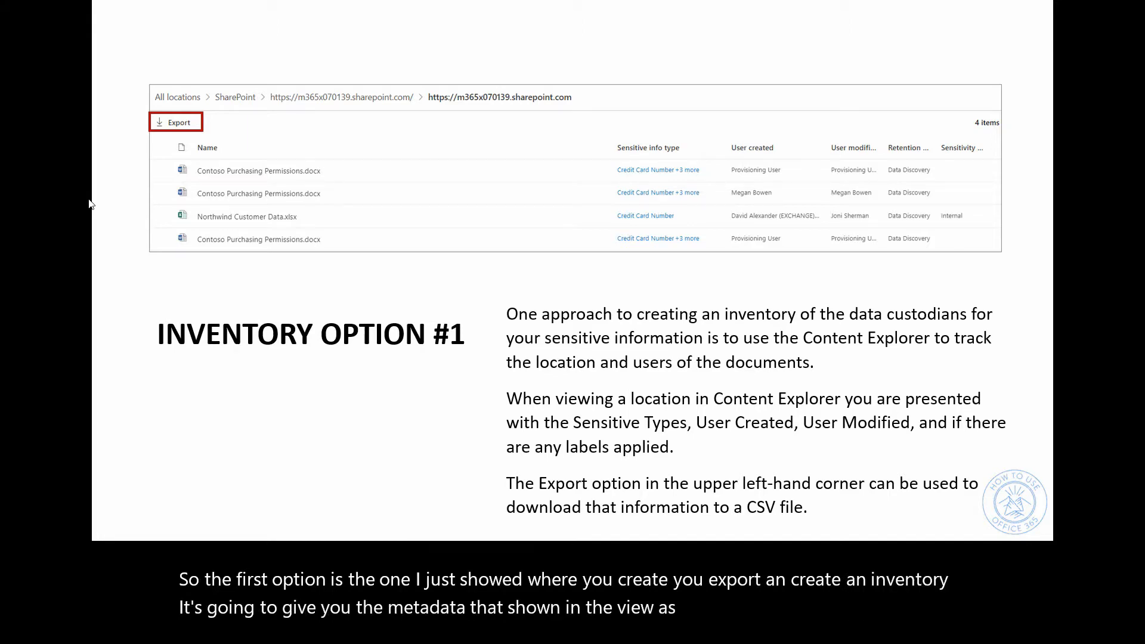
{"action": "key", "text": "Right"}
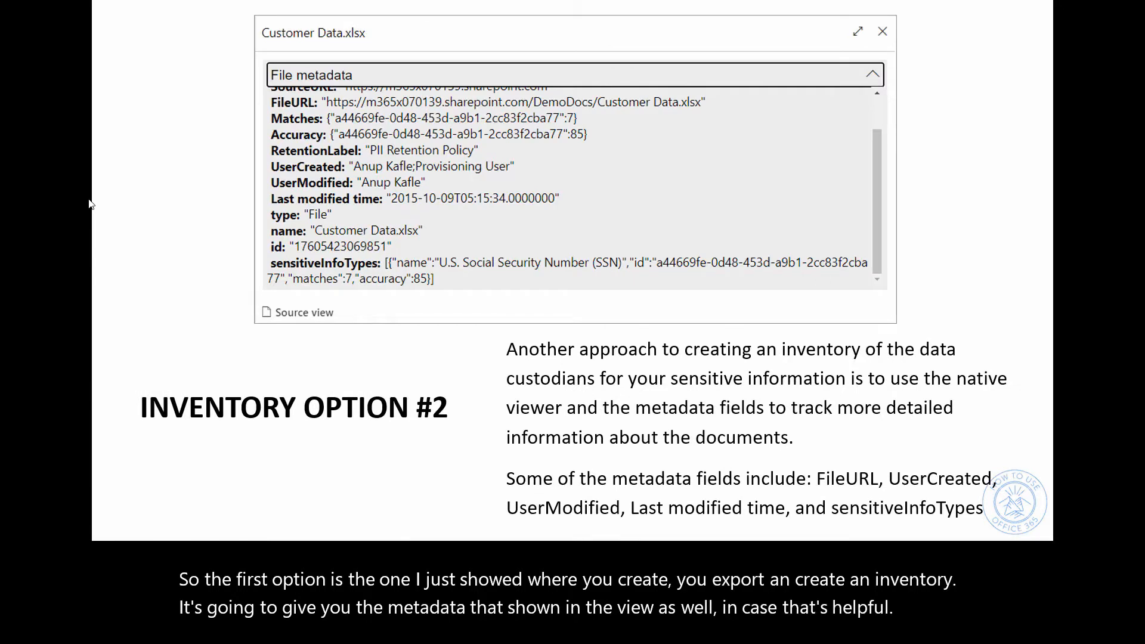
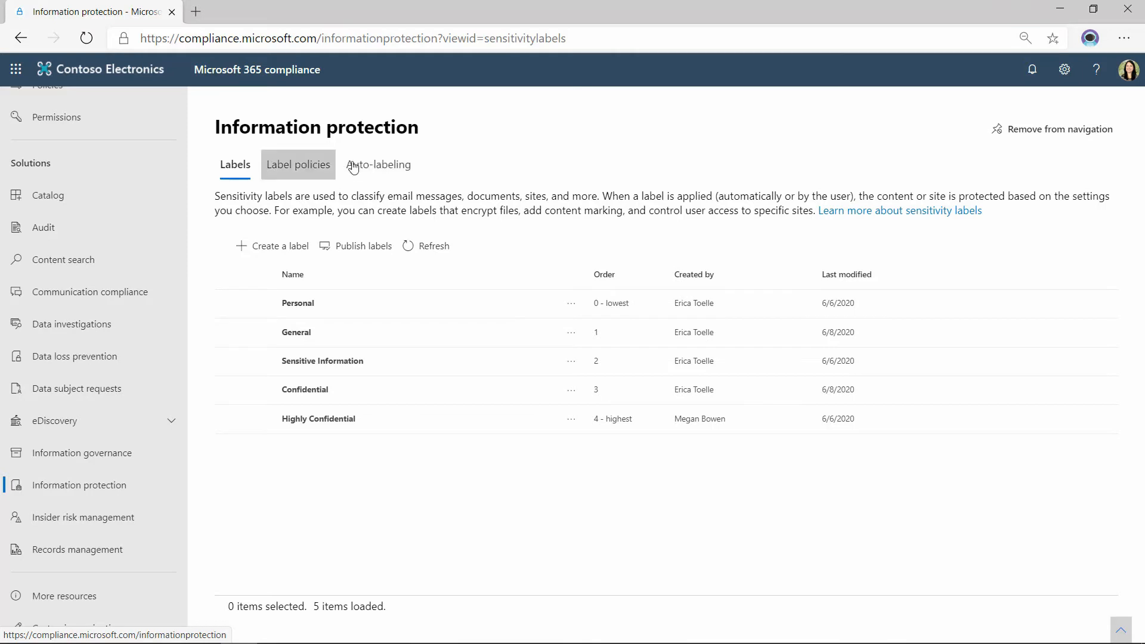
Open the Sensitive Information Policy from the auto-labeling policies and collapse the site navigation to review its simulation overview.
{"action": "left_click", "coordinate": [375, 166]}
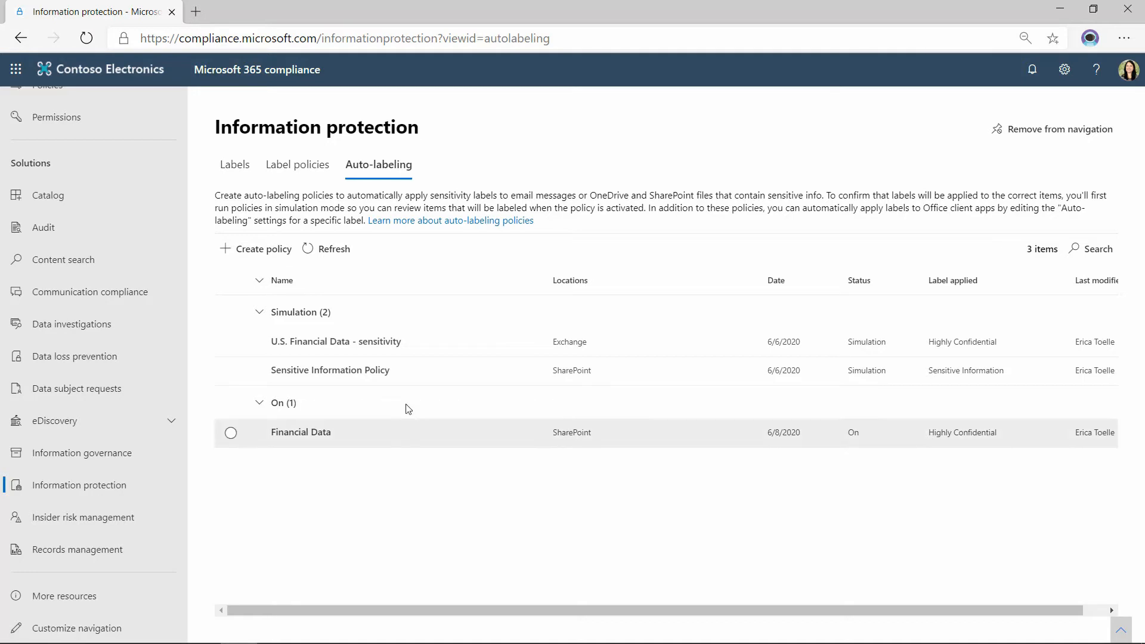
{"action": "left_click", "coordinate": [322, 372]}
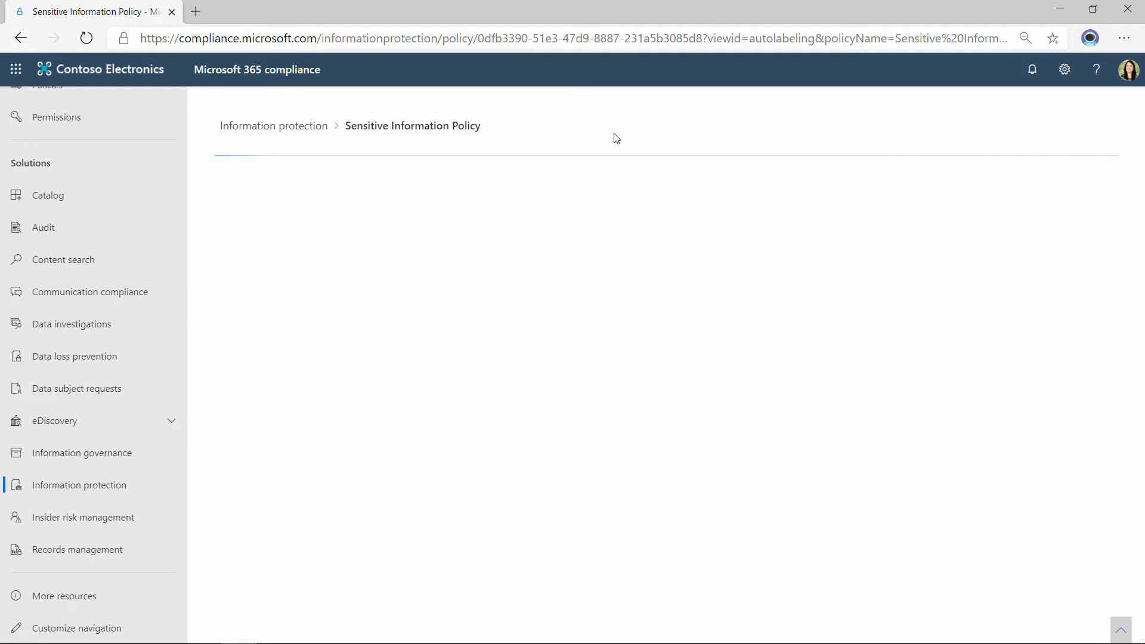
{"action": "scroll", "coordinate": [179, 196], "scroll_direction": "up", "scroll_amount": 4}
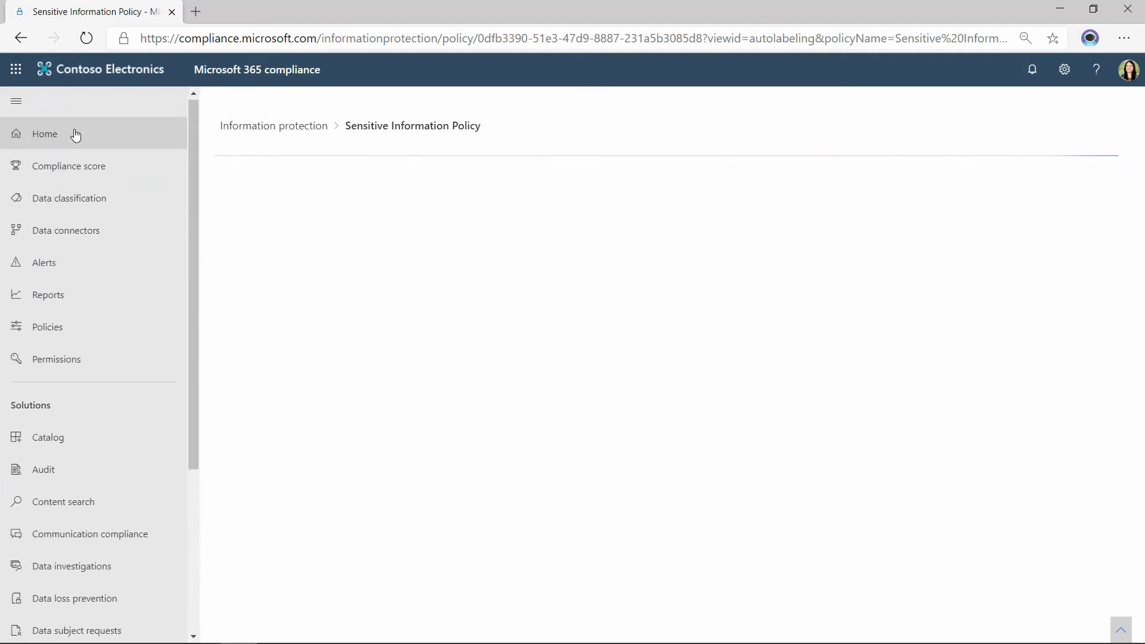
{"action": "left_click", "coordinate": [18, 109]}
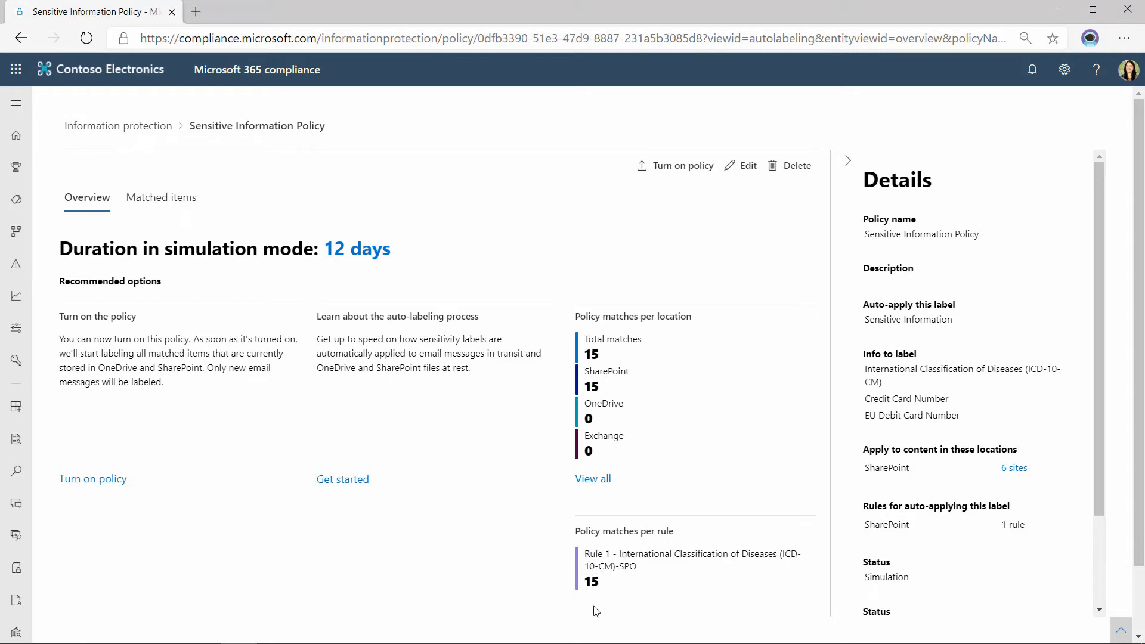
Show the policy's matched items and set the date filter's start date to April 1, 2019.
{"action": "left_click", "coordinate": [161, 197]}
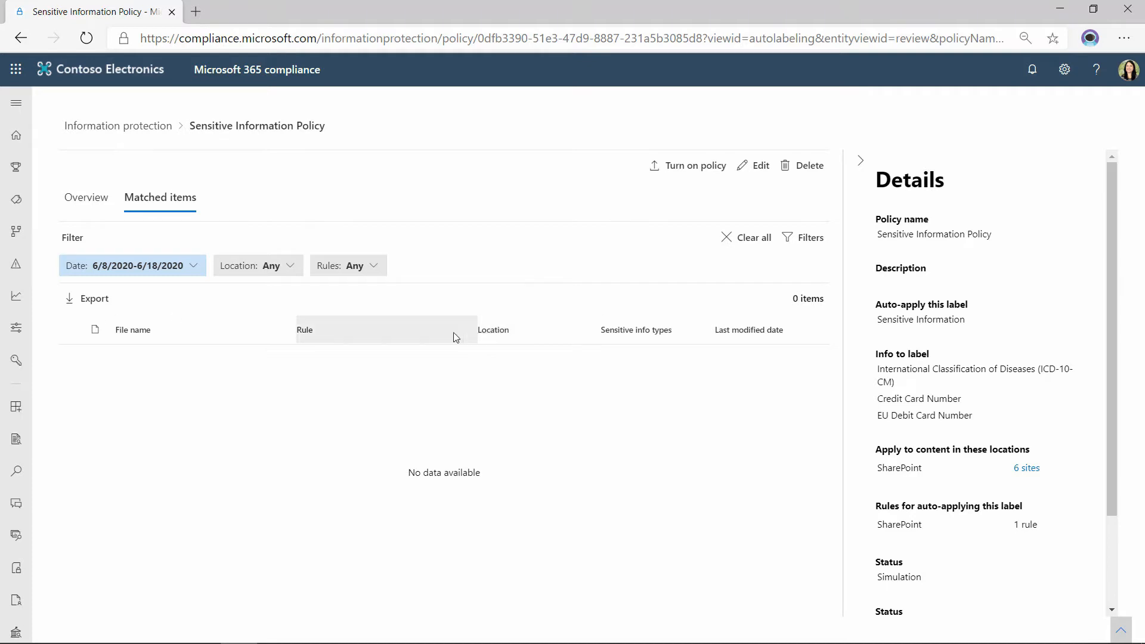
{"action": "left_click", "coordinate": [153, 267]}
{"action": "left_click", "coordinate": [238, 328]}
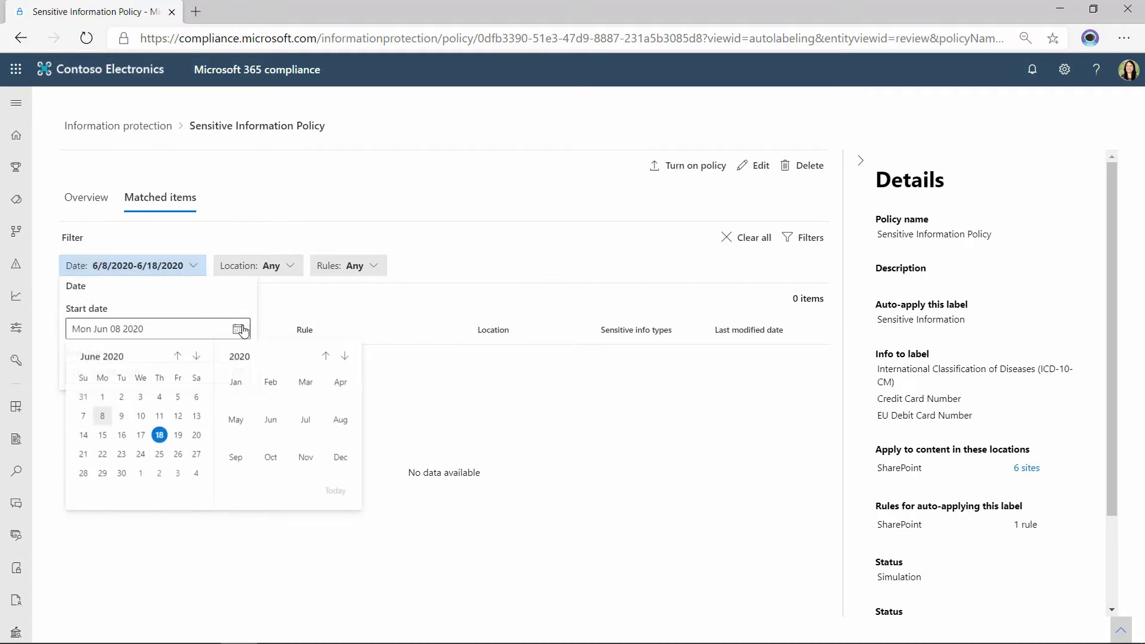
{"action": "left_click", "coordinate": [177, 358]}
{"action": "left_click", "coordinate": [178, 358]}
{"action": "left_click", "coordinate": [178, 357]}
{"action": "left_click", "coordinate": [178, 358]}
{"action": "double_click", "coordinate": [177, 358]}
{"action": "double_click", "coordinate": [178, 358]}
{"action": "left_click", "coordinate": [178, 358]}
{"action": "double_click", "coordinate": [178, 358]}
{"action": "left_click", "coordinate": [178, 358]}
{"action": "double_click", "coordinate": [177, 358]}
{"action": "left_click", "coordinate": [102, 398]}
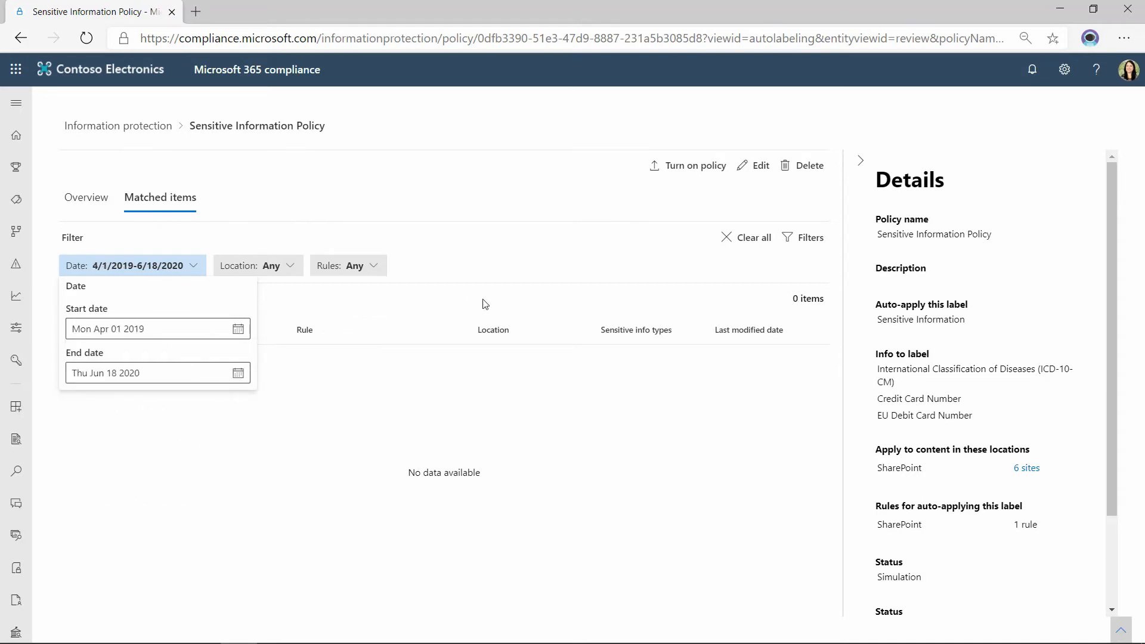
{"action": "left_click", "coordinate": [299, 306]}
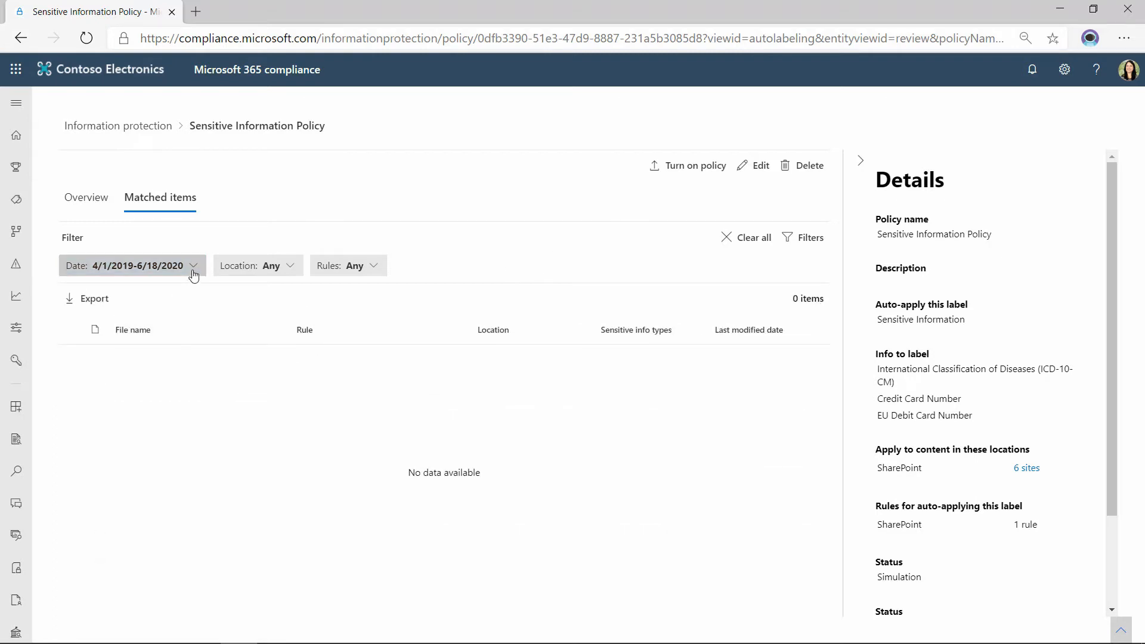
Filter the Sensitive Information Policy's matched items by the SharePoint location.
{"action": "left_click", "coordinate": [276, 266]}
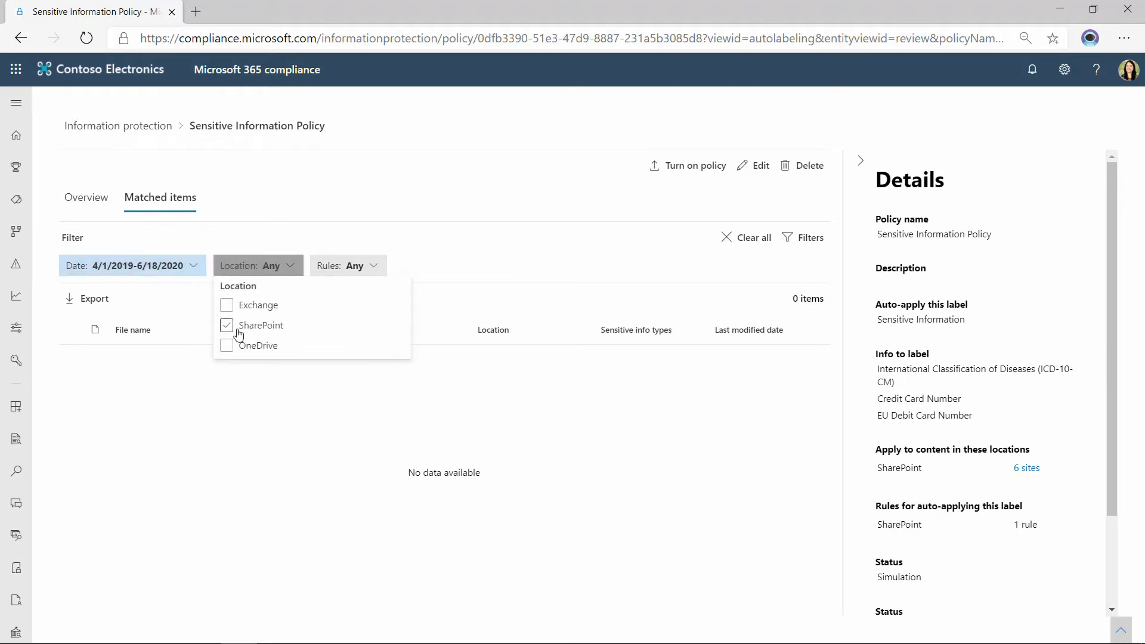
{"action": "left_click", "coordinate": [254, 326]}
{"action": "left_click", "coordinate": [503, 190]}
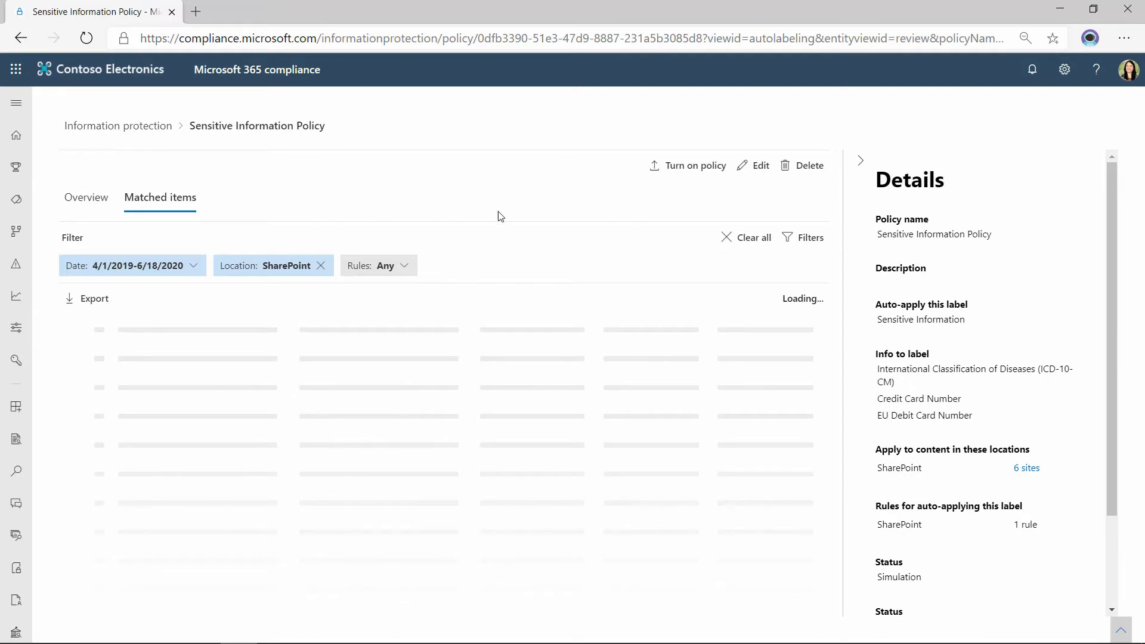
Return to the auto-labeling policies and show the matched items of the U.S. Financial Data - sensitivity policy.
{"action": "left_click", "coordinate": [137, 131]}
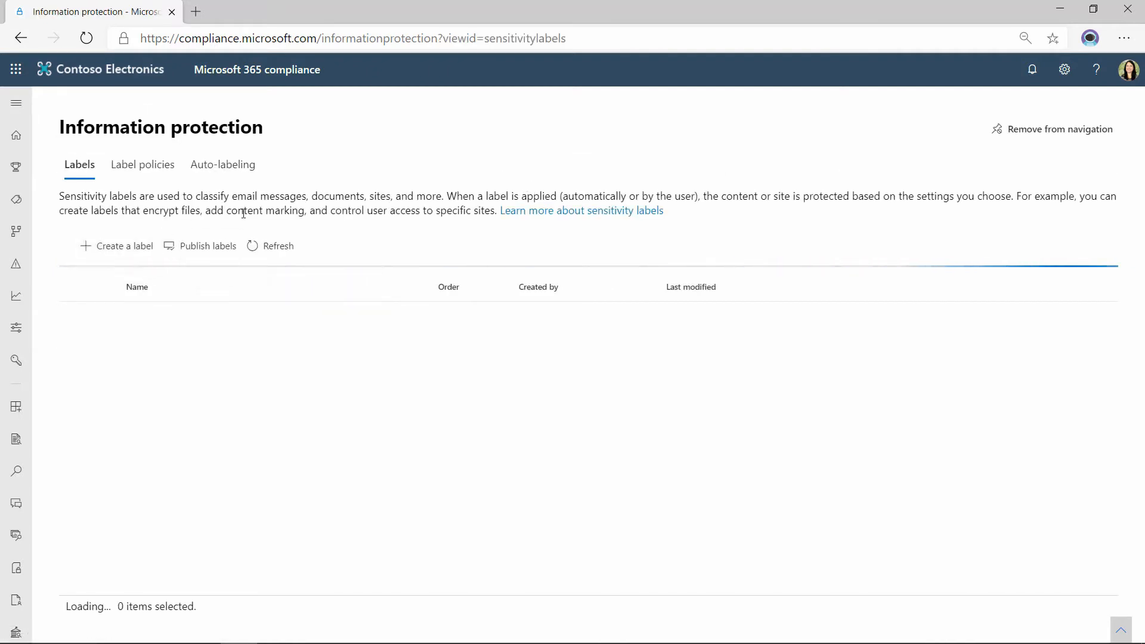
{"action": "left_click", "coordinate": [240, 169]}
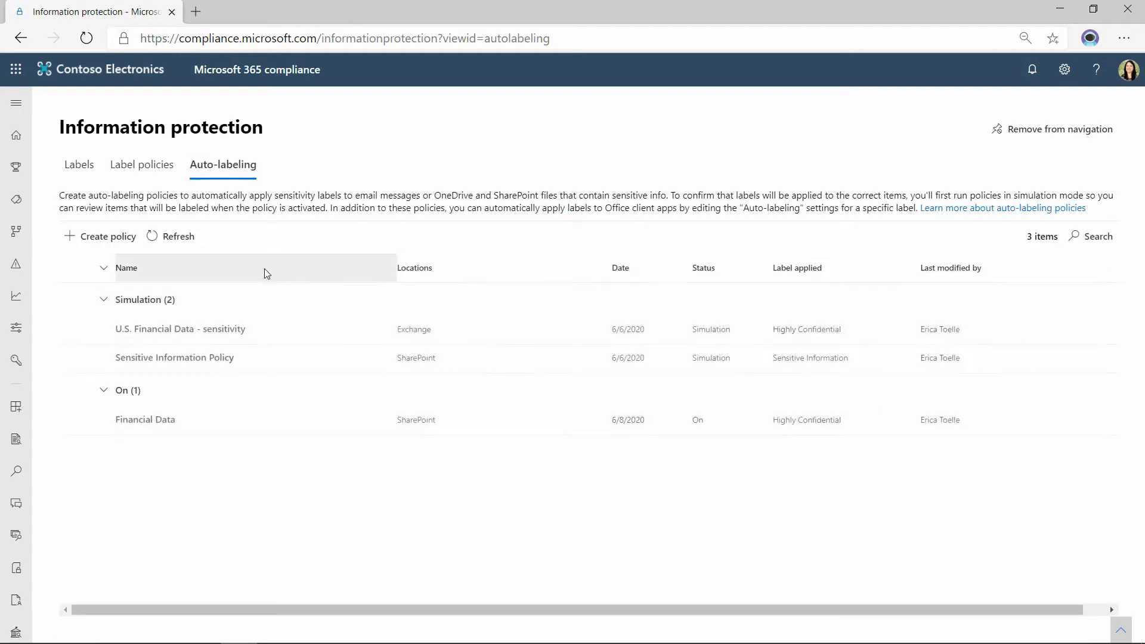
{"action": "left_click", "coordinate": [152, 328]}
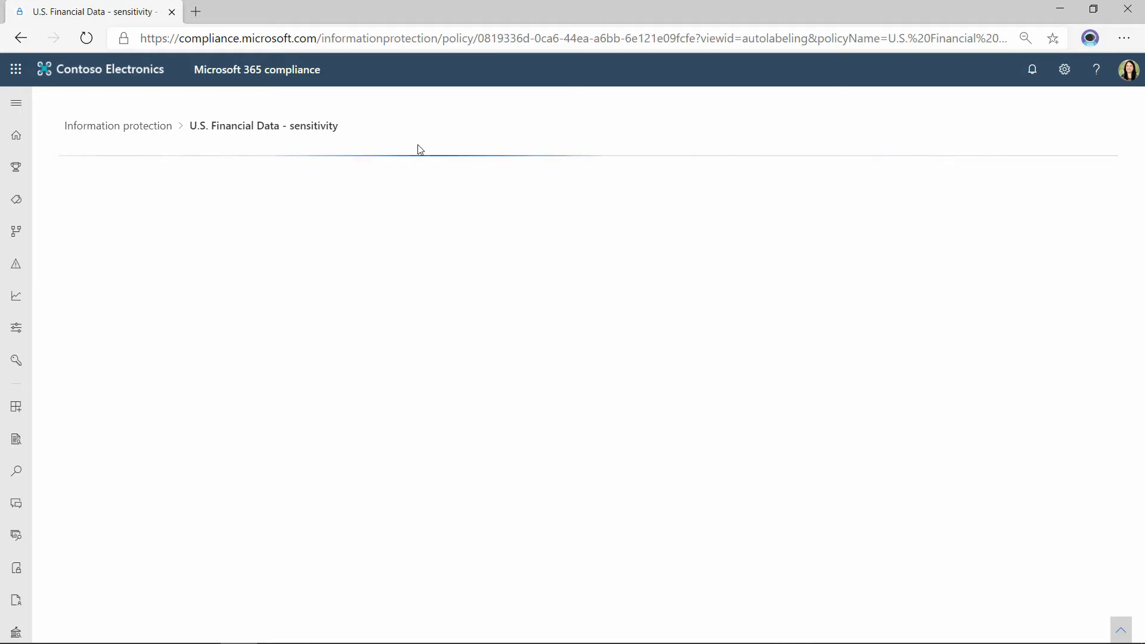
{"action": "left_click", "coordinate": [158, 201]}
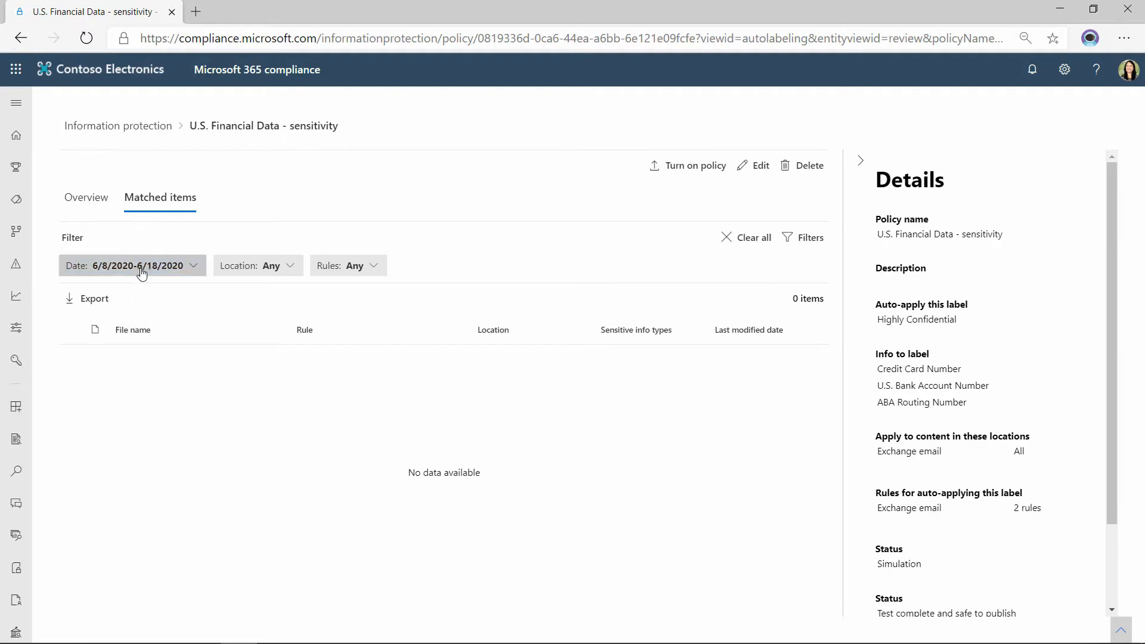
Set the start date of the U.S. Financial Data - sensitivity matched items filter to April 30, 2019.
{"action": "left_click", "coordinate": [190, 274]}
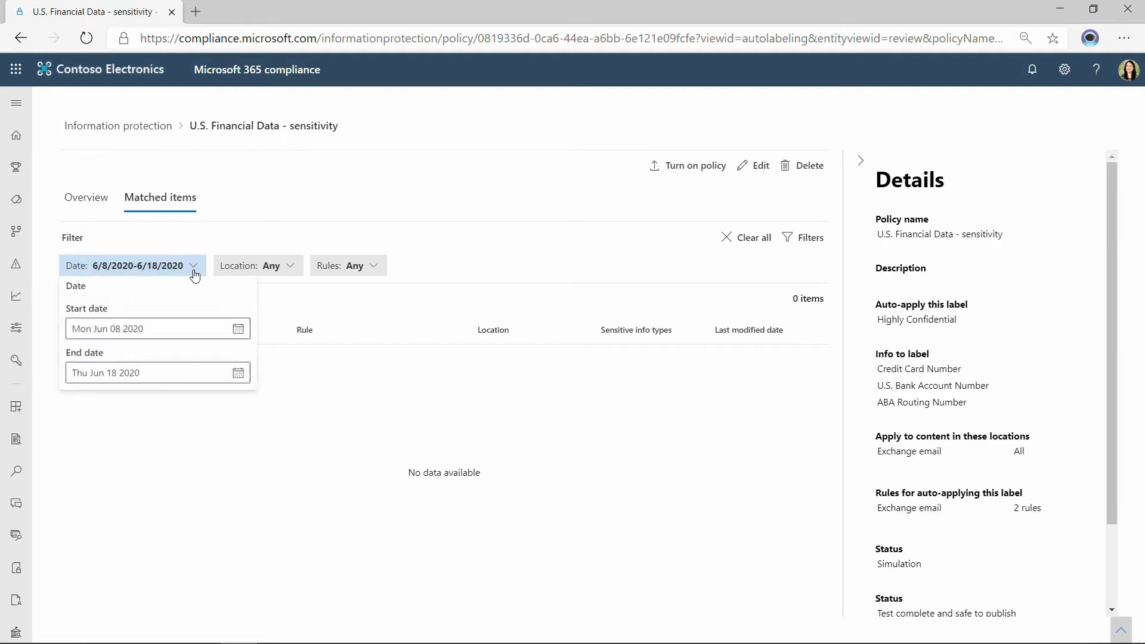
{"action": "left_click", "coordinate": [238, 328]}
{"action": "left_click", "coordinate": [181, 355]}
{"action": "left_click", "coordinate": [180, 356]}
{"action": "left_click", "coordinate": [181, 356]}
{"action": "left_click", "coordinate": [181, 355]}
{"action": "left_click", "coordinate": [181, 356]}
{"action": "left_click", "coordinate": [181, 356]}
{"action": "left_click", "coordinate": [180, 355]}
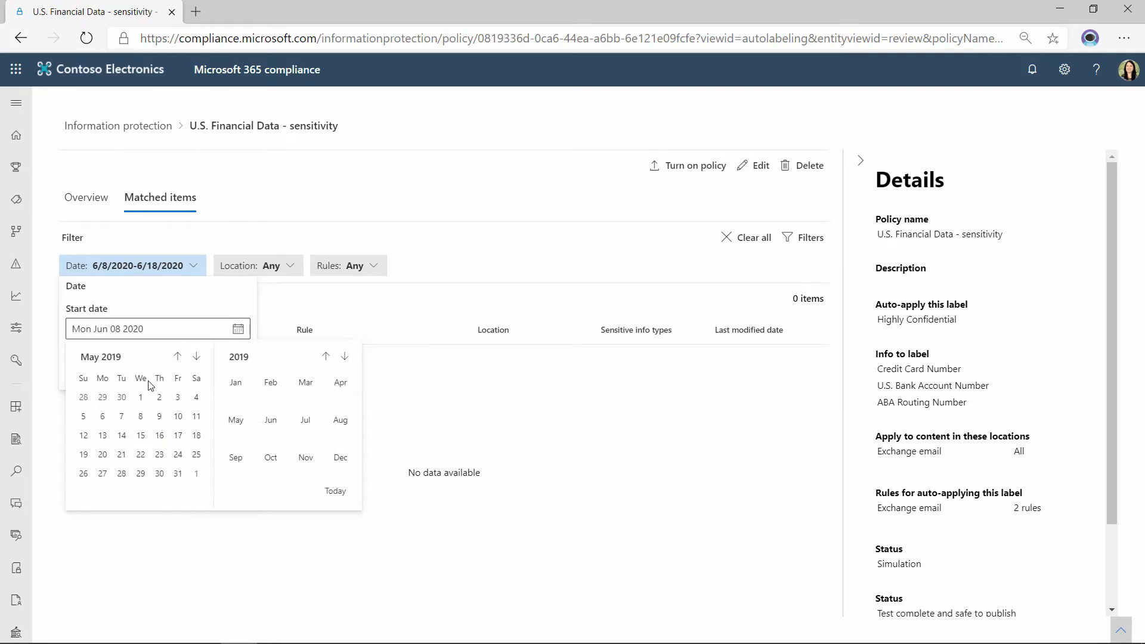
{"action": "left_click", "coordinate": [122, 398]}
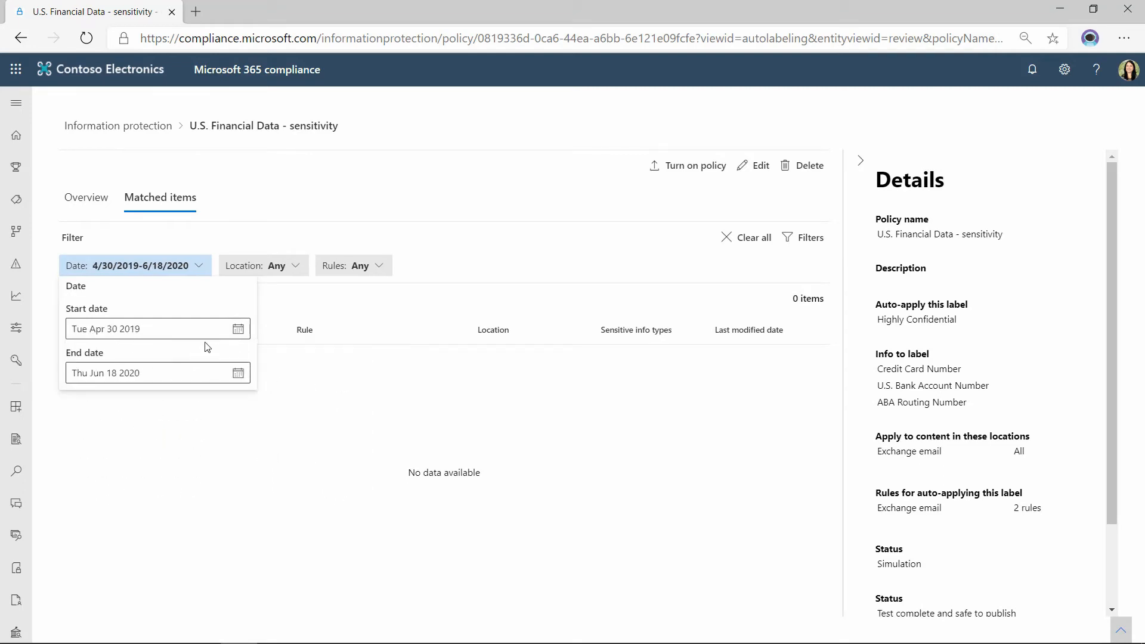
{"action": "left_click", "coordinate": [415, 215]}
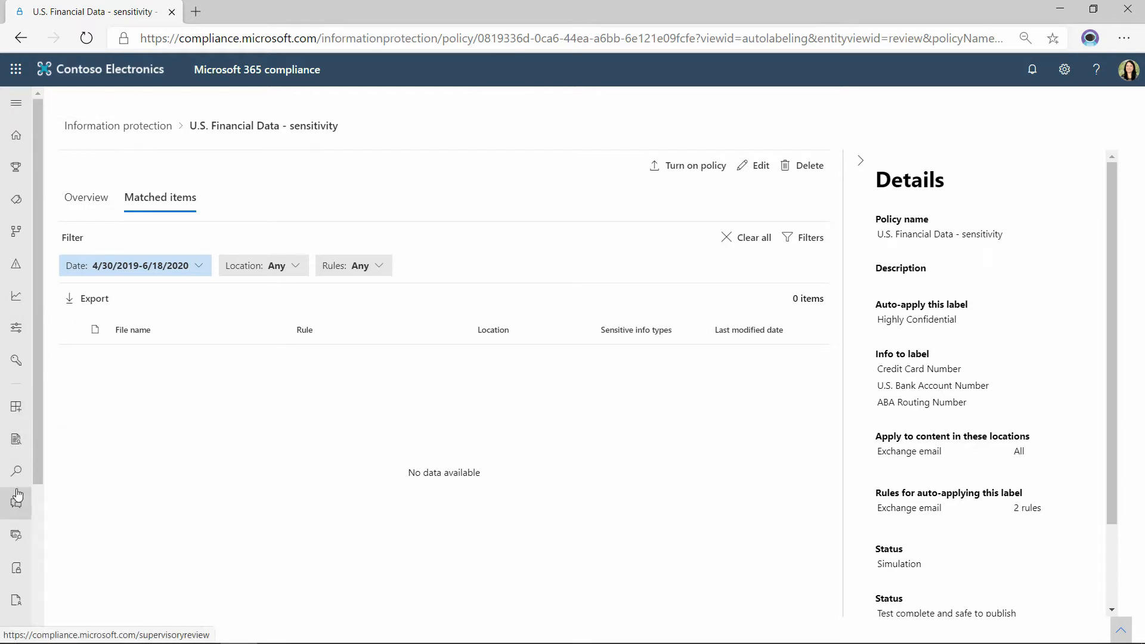
Start a new sensitivity label in Information protection with name X and user description X, and proceed to its encryption settings.
{"action": "left_click", "coordinate": [118, 125]}
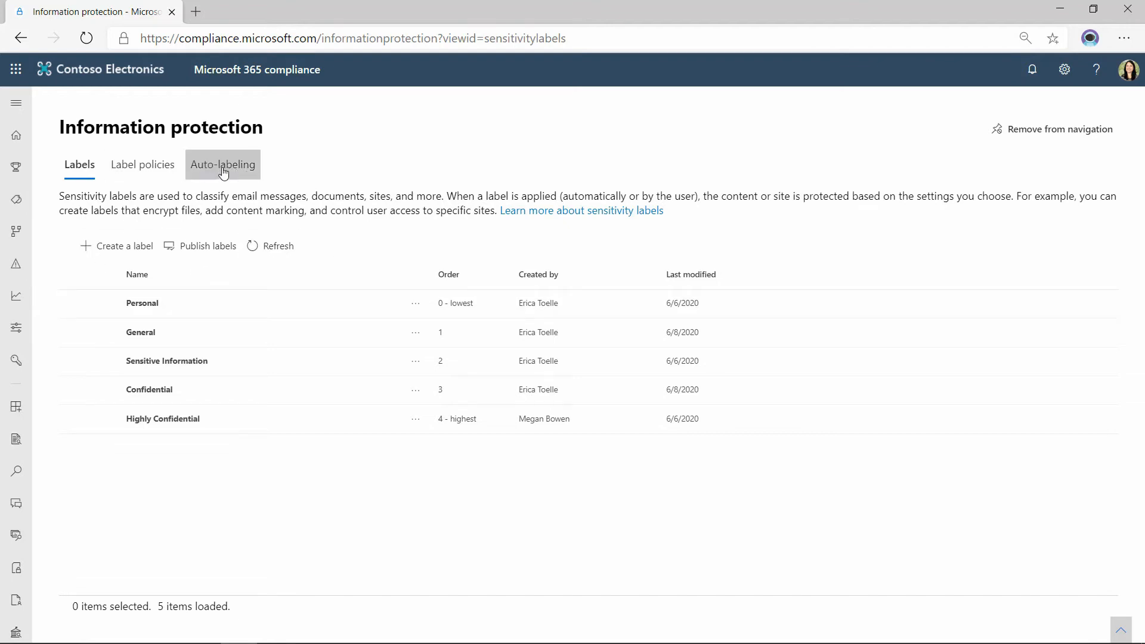
{"action": "left_click", "coordinate": [122, 256]}
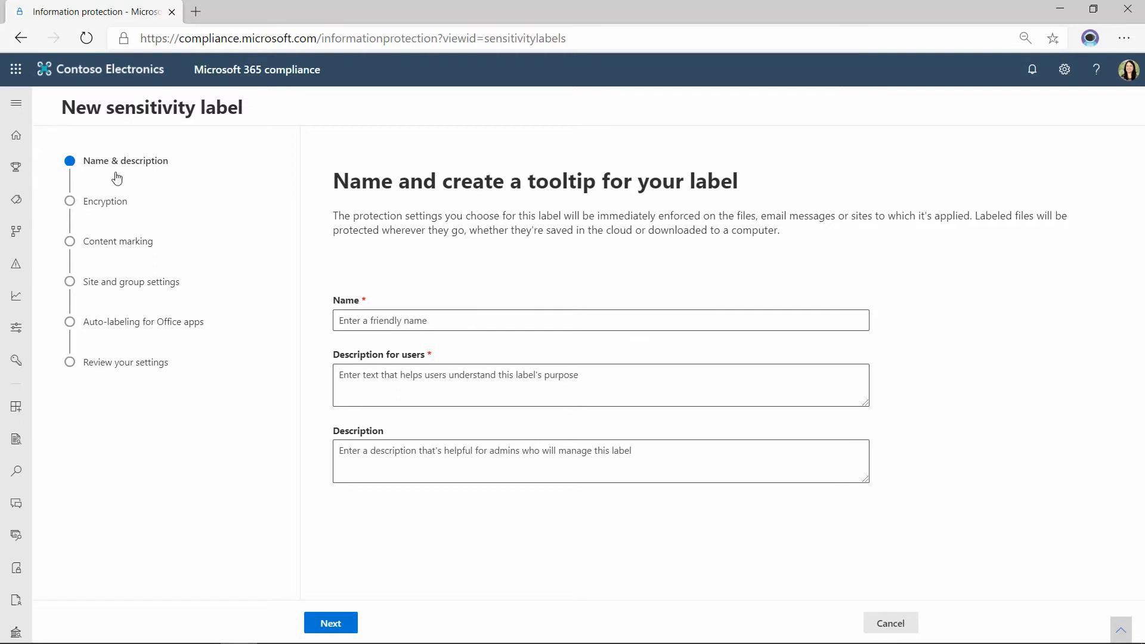
{"action": "left_click", "coordinate": [469, 321]}
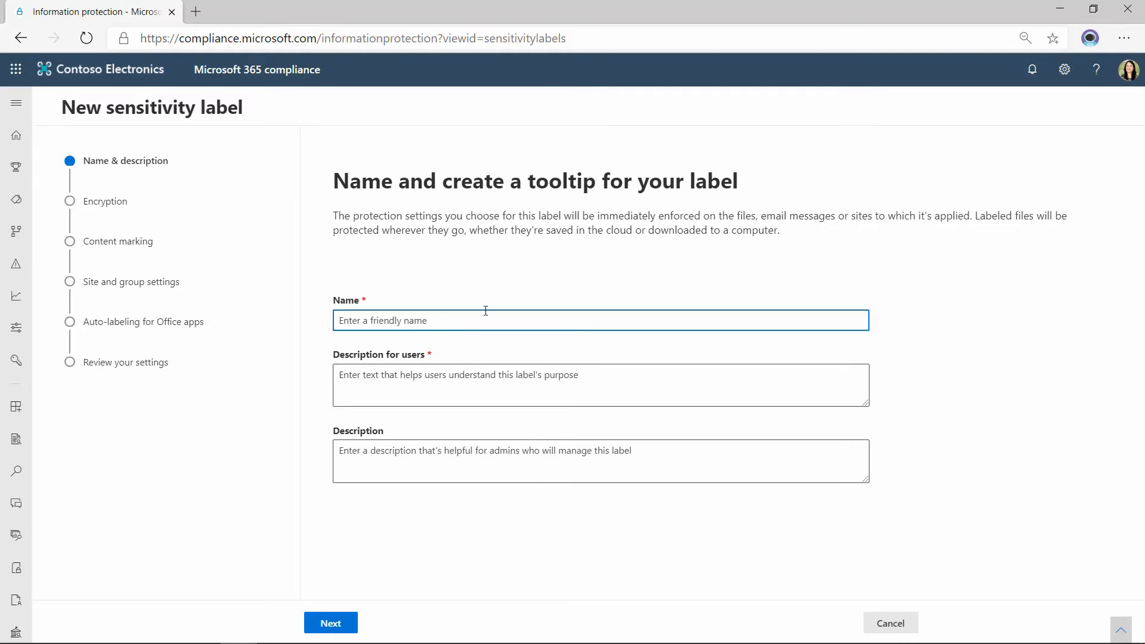
{"action": "type", "text": "X"}
{"action": "left_click", "coordinate": [410, 392]}
{"action": "type", "text": "X"}
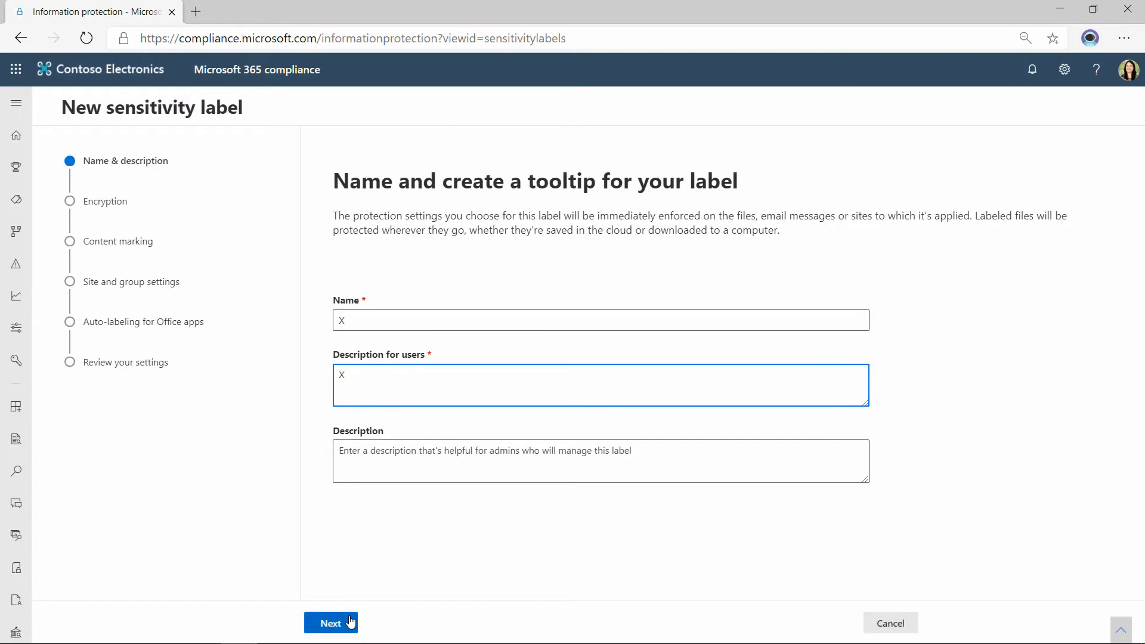
{"action": "left_click", "coordinate": [331, 623]}
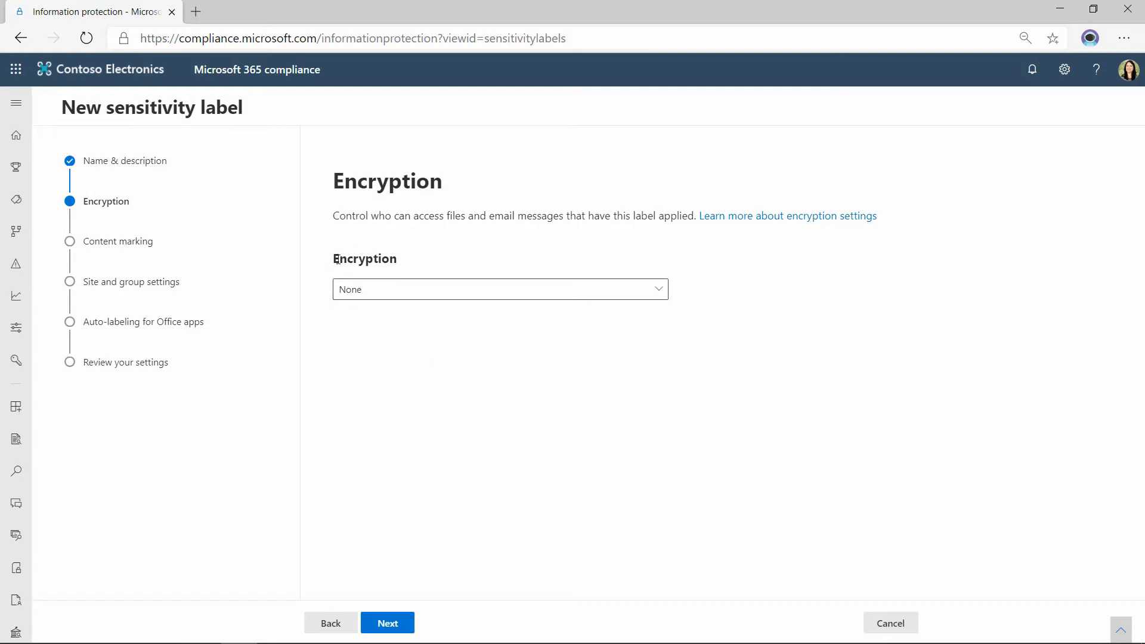
Set the label's encryption to Apply and review the Assign permissions now option, keeping it selected.
{"action": "left_click", "coordinate": [391, 289]}
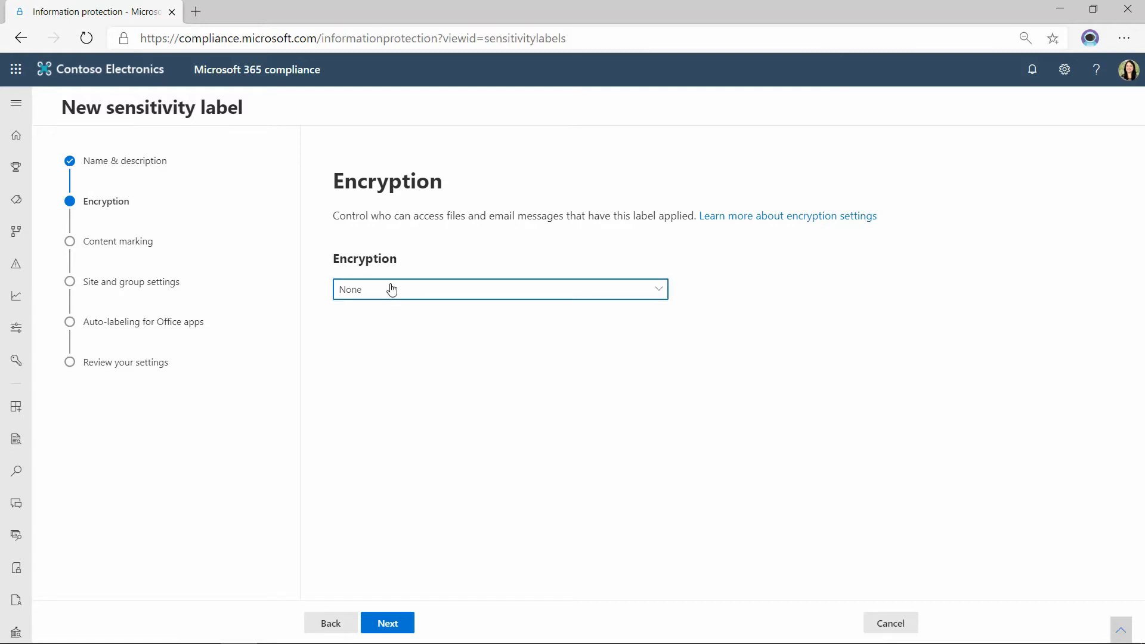
{"action": "left_click", "coordinate": [434, 335]}
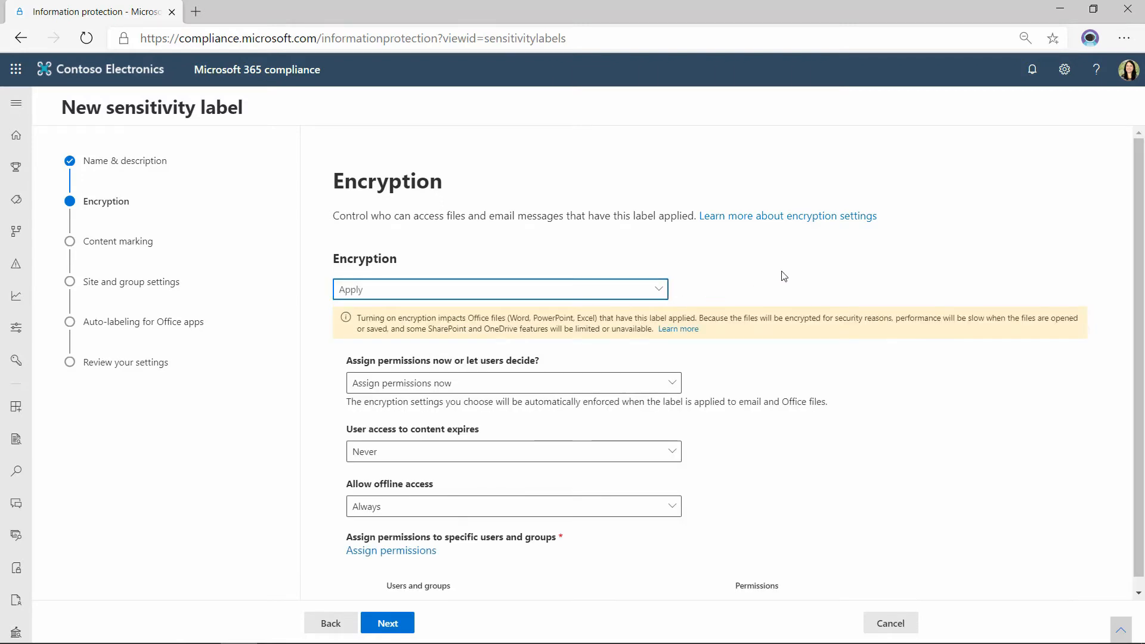
{"action": "scroll", "coordinate": [783, 275], "scroll_direction": "down", "scroll_amount": 1}
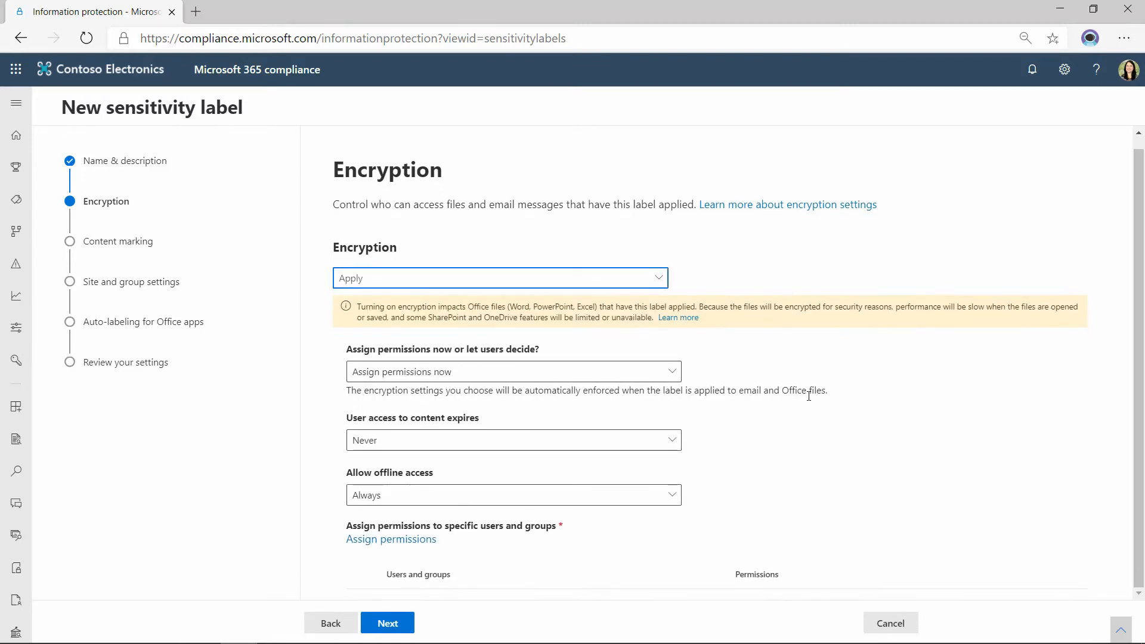
{"action": "left_click", "coordinate": [409, 374]}
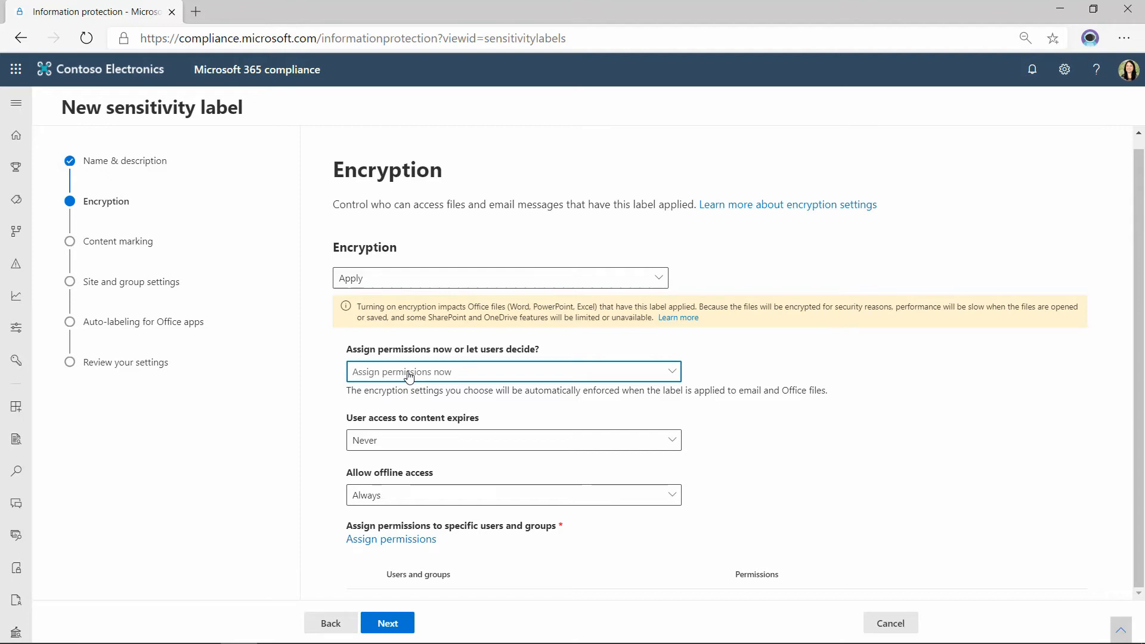
{"action": "left_click", "coordinate": [409, 374]}
{"action": "left_click", "coordinate": [481, 396]}
Open the permission choices for specific users and groups and select the Custom permission level.
{"action": "left_click", "coordinate": [415, 540]}
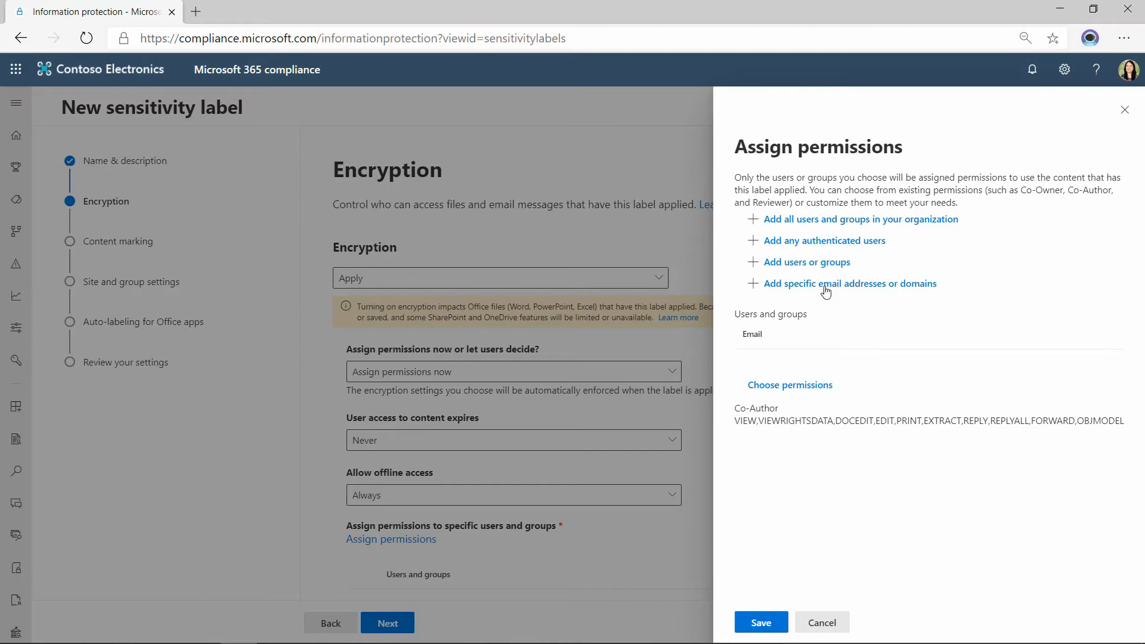
{"action": "left_click", "coordinate": [788, 385]}
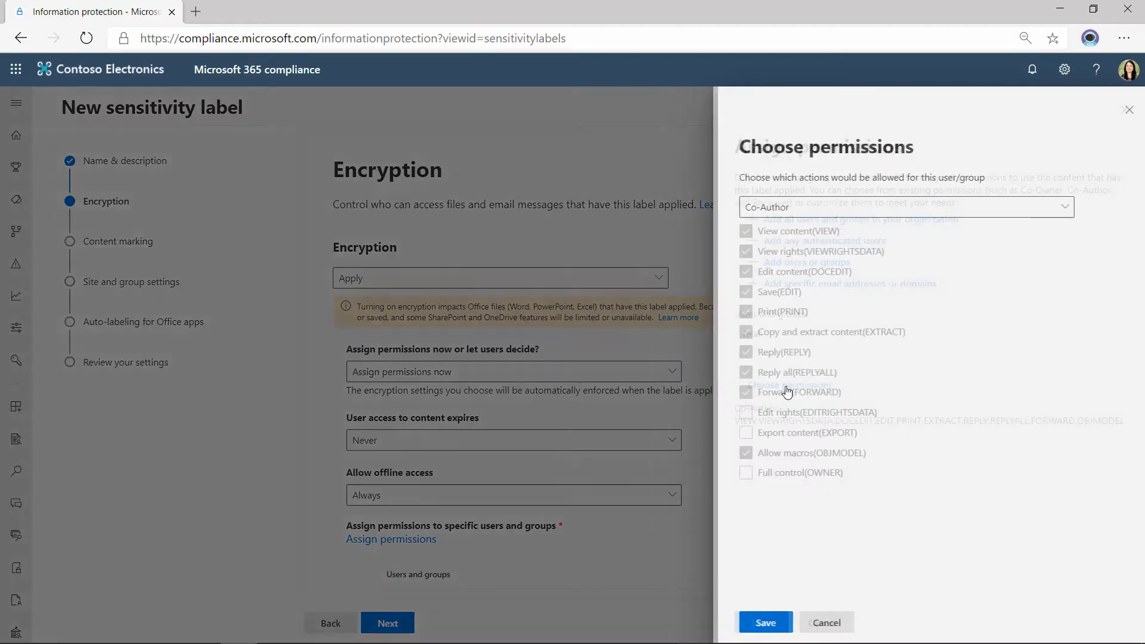
{"action": "left_click", "coordinate": [783, 209]}
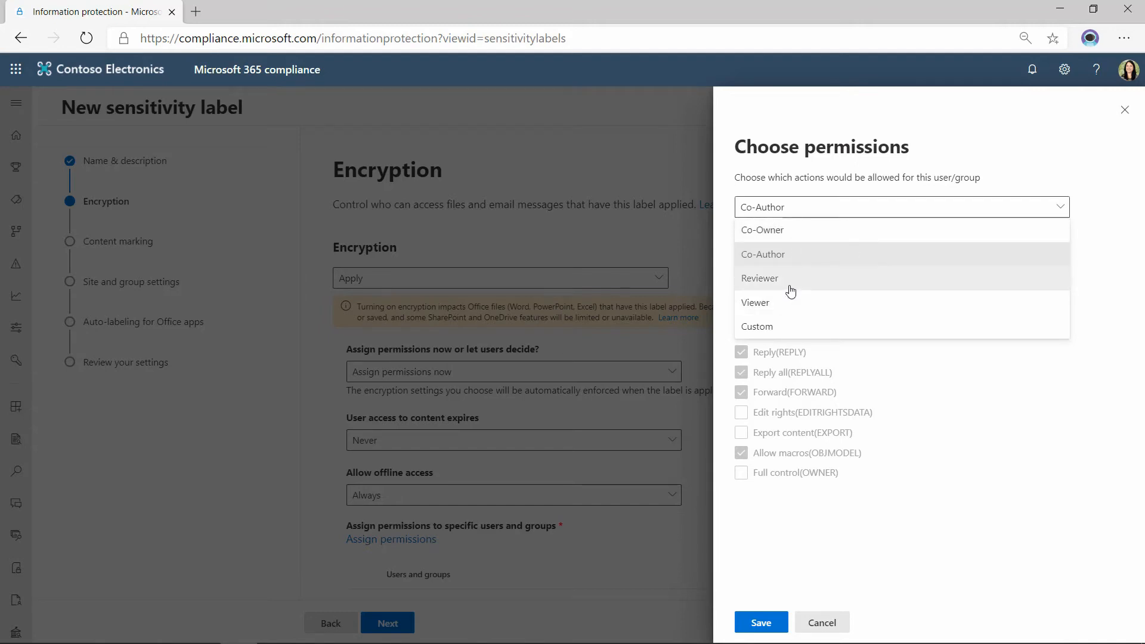
{"action": "left_click", "coordinate": [775, 327]}
{"action": "left_click", "coordinate": [775, 312]}
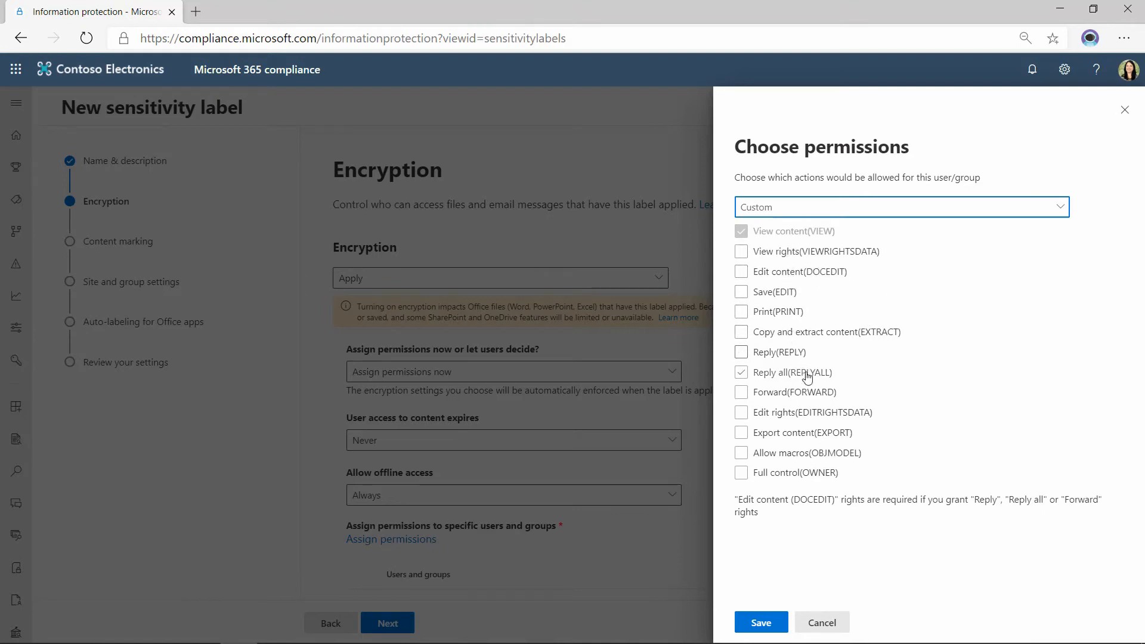
Try toggling custom rights such as Full control, Forward and Reply all, and cancel the permission choices.
{"action": "left_click", "coordinate": [834, 475]}
{"action": "left_click", "coordinate": [832, 473]}
{"action": "left_click", "coordinate": [764, 395]}
{"action": "left_click", "coordinate": [861, 399]}
{"action": "left_click", "coordinate": [767, 375]}
{"action": "left_click", "coordinate": [769, 375]}
{"action": "left_click", "coordinate": [750, 314]}
{"action": "left_click", "coordinate": [812, 622]}
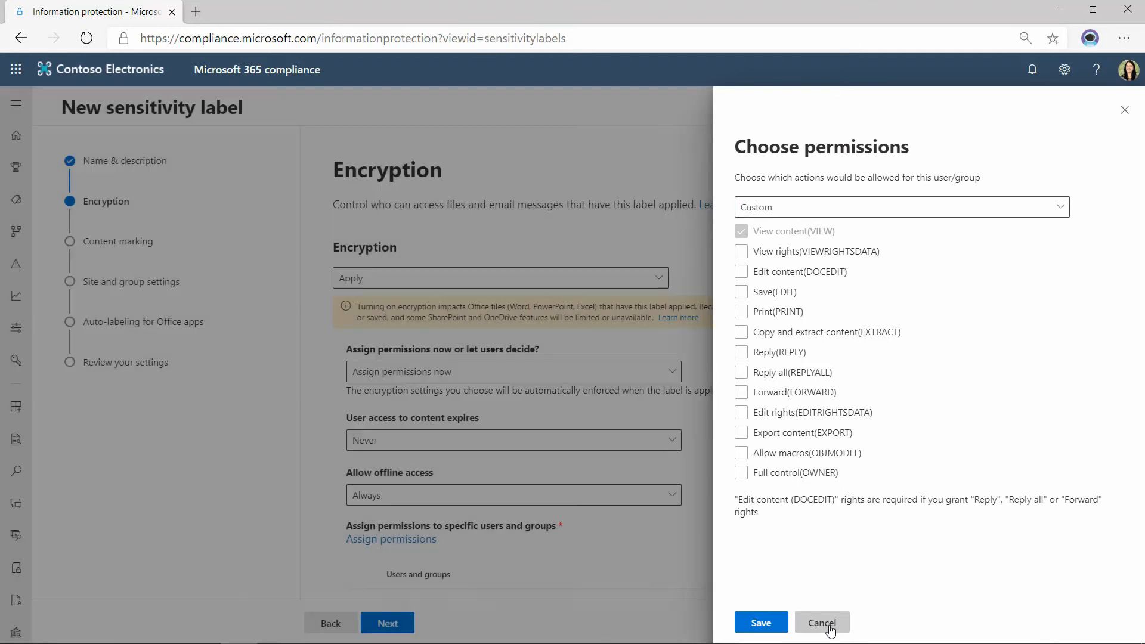
{"action": "left_click", "coordinate": [818, 623]}
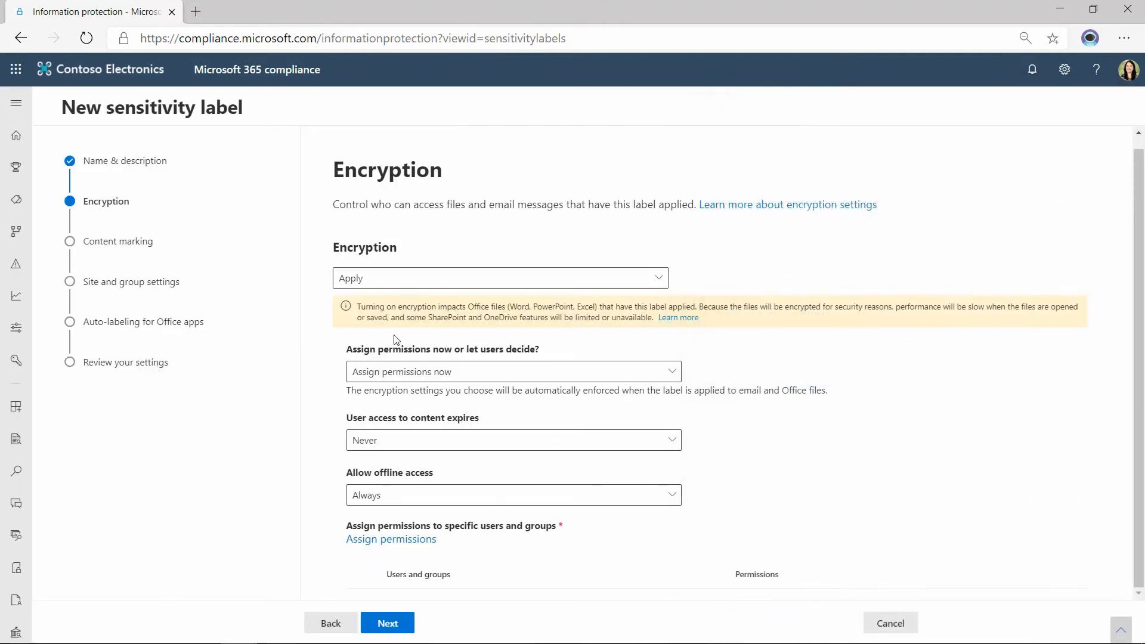
Try letting users assign permissions when they apply the label, and switch back to Assign permissions now.
{"action": "left_click", "coordinate": [420, 371]}
{"action": "left_click", "coordinate": [496, 419]}
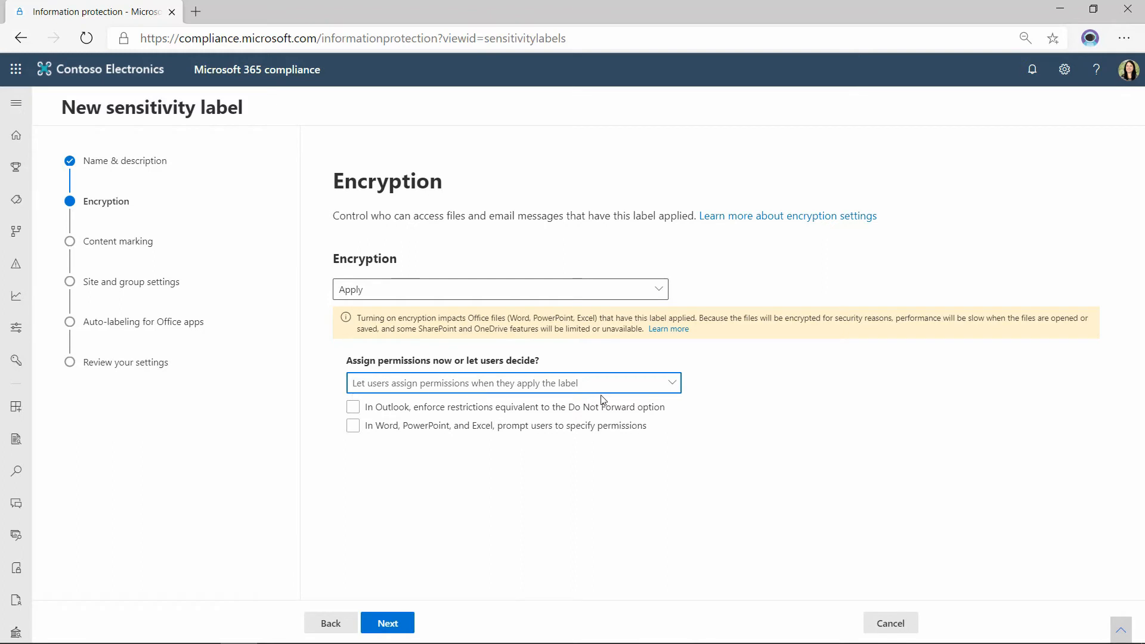
{"action": "left_click", "coordinate": [736, 424]}
{"action": "left_click", "coordinate": [473, 383]}
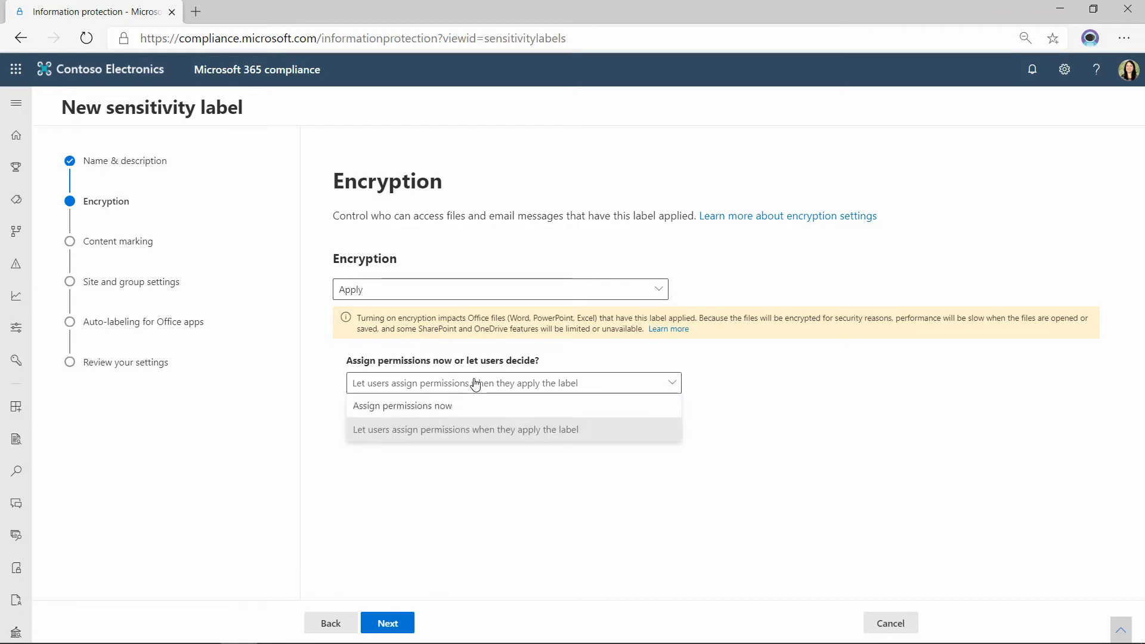
{"action": "left_click", "coordinate": [594, 404]}
{"action": "scroll", "coordinate": [811, 454], "scroll_direction": "down", "scroll_amount": 1}
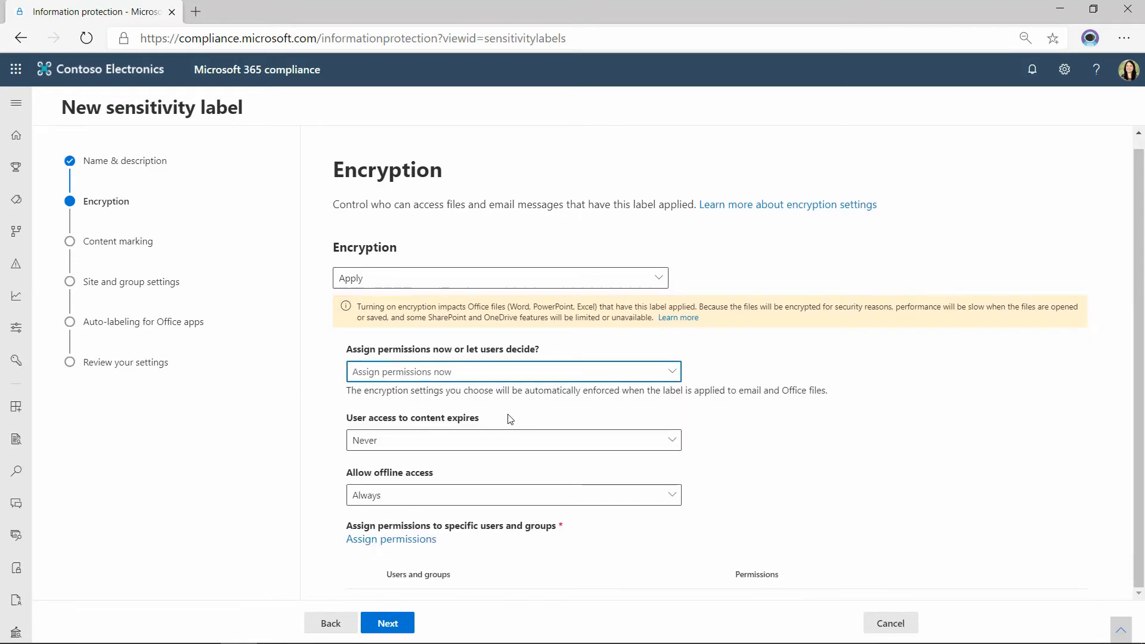
Review the choices for when user access to content expires, and set offline access to Only for a number of days.
{"action": "left_click", "coordinate": [437, 444]}
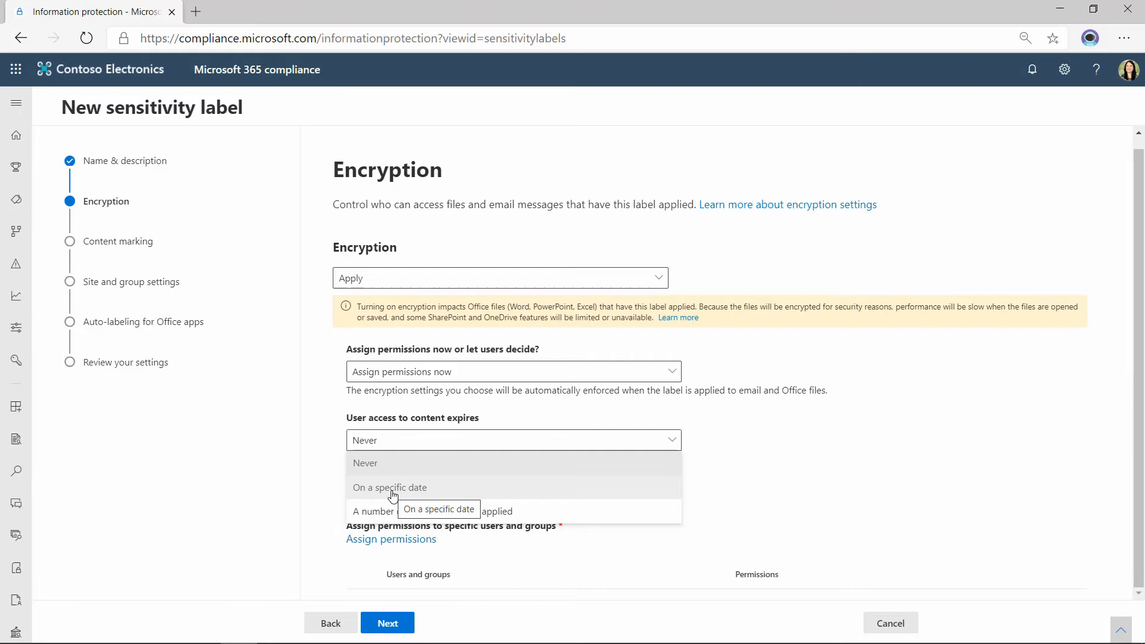
{"action": "left_click", "coordinate": [761, 483]}
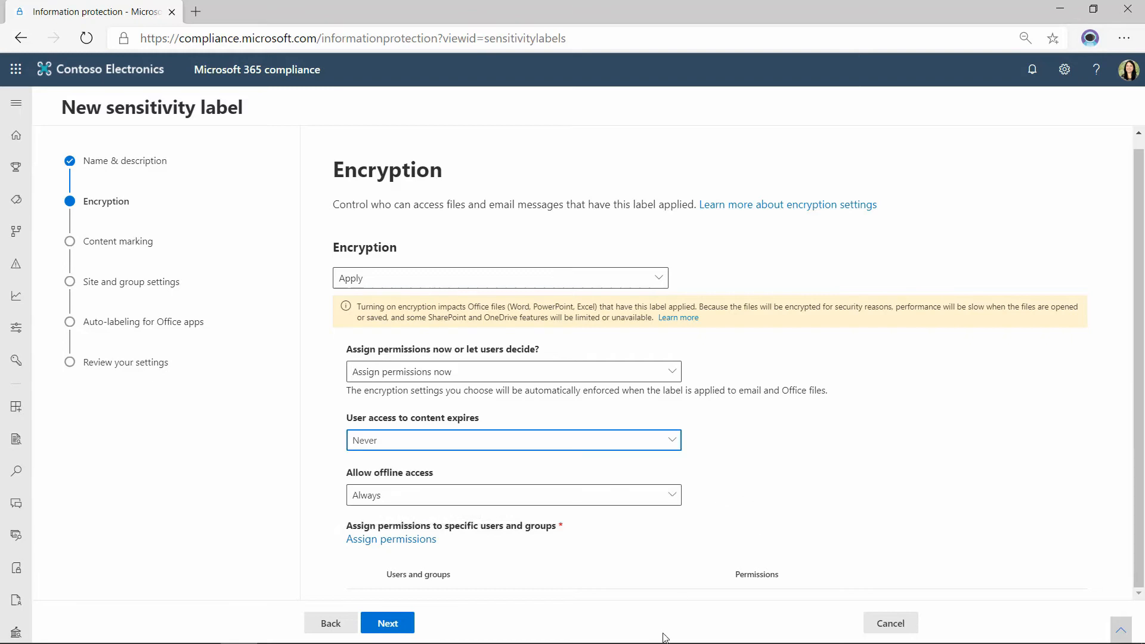
{"action": "left_click", "coordinate": [470, 496]}
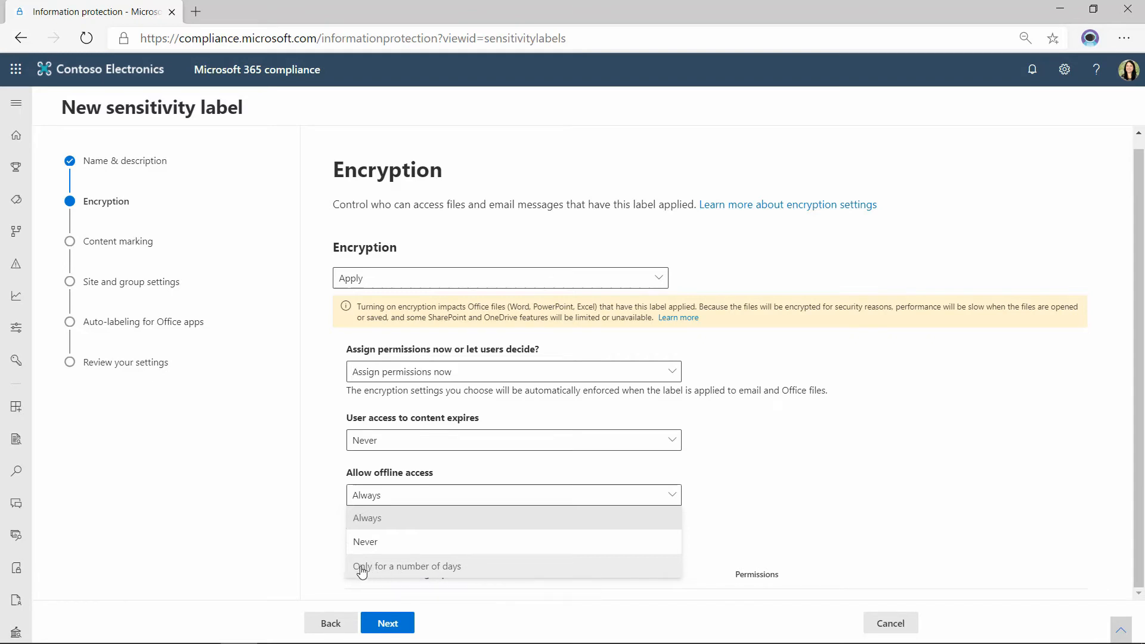
{"action": "left_click", "coordinate": [463, 568]}
{"action": "left_click", "coordinate": [638, 544]}
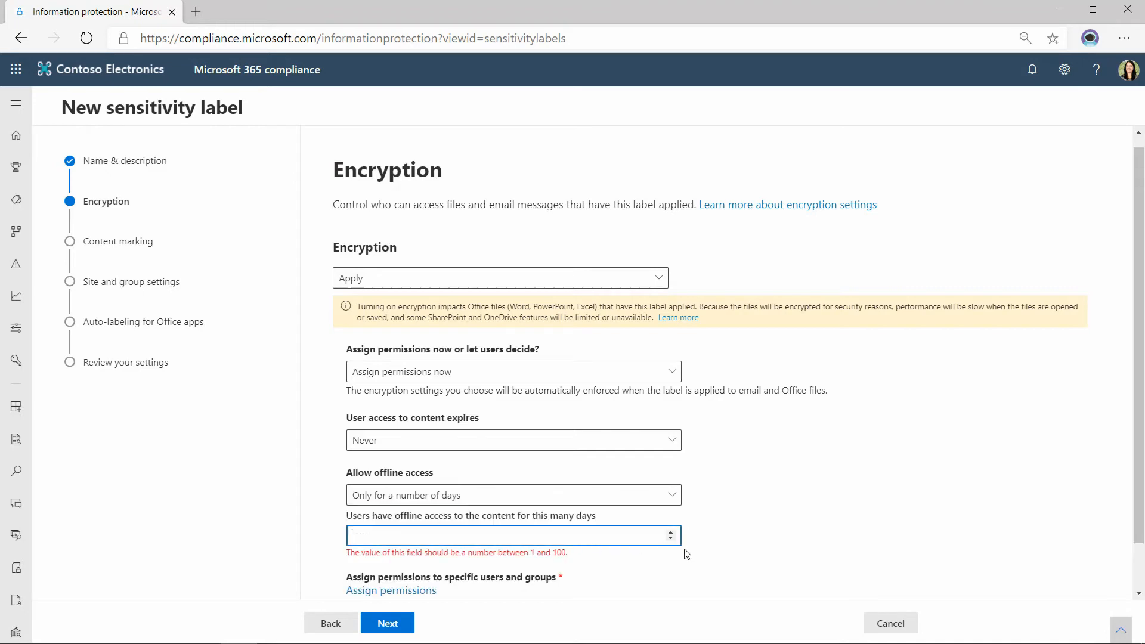
{"action": "scroll", "coordinate": [814, 556], "scroll_direction": "down", "scroll_amount": 1}
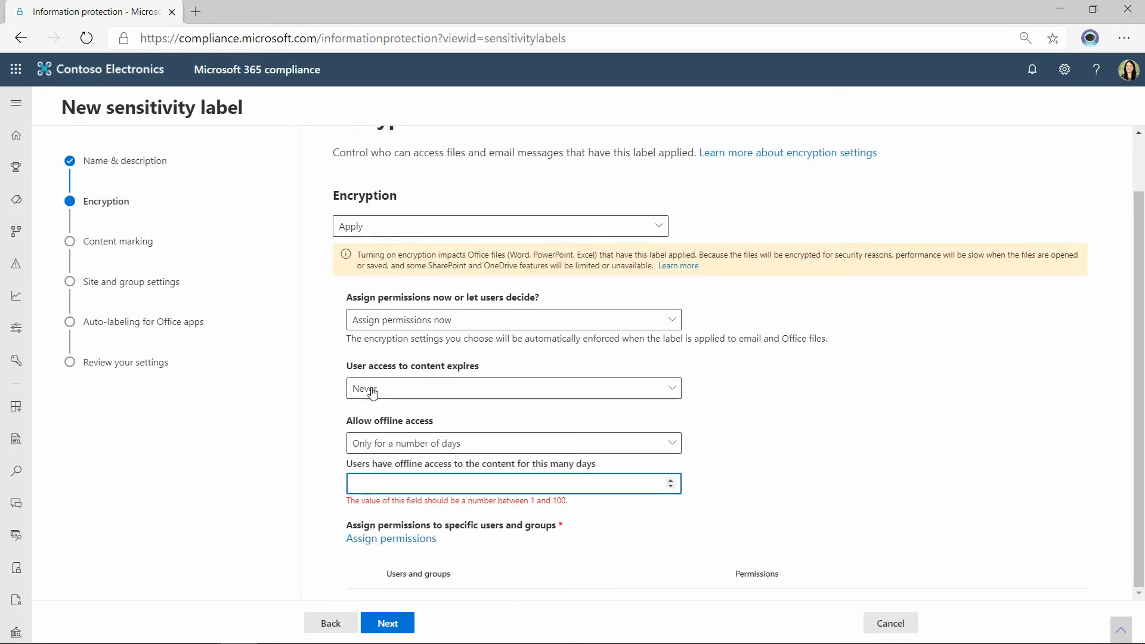
{"action": "scroll", "coordinate": [856, 481], "scroll_direction": "up", "scroll_amount": 1}
Set the label's encryption to None and proceed to the content marking settings.
{"action": "left_click", "coordinate": [426, 292]}
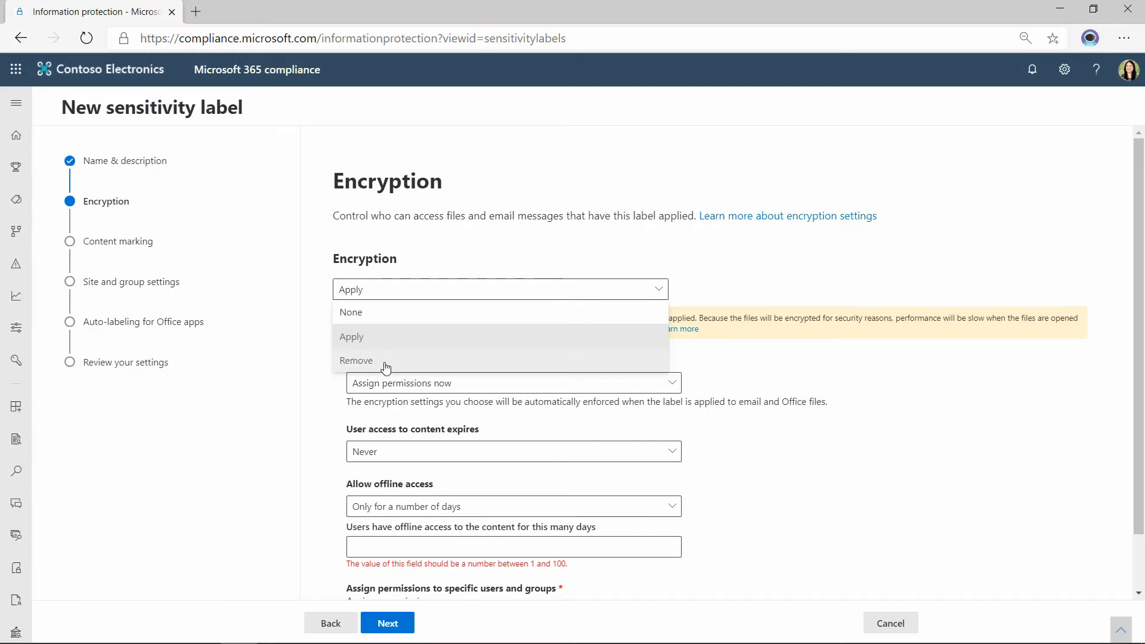
{"action": "left_click", "coordinate": [317, 371]}
{"action": "left_click", "coordinate": [376, 292]}
{"action": "left_click", "coordinate": [376, 312]}
{"action": "left_click", "coordinate": [403, 624]}
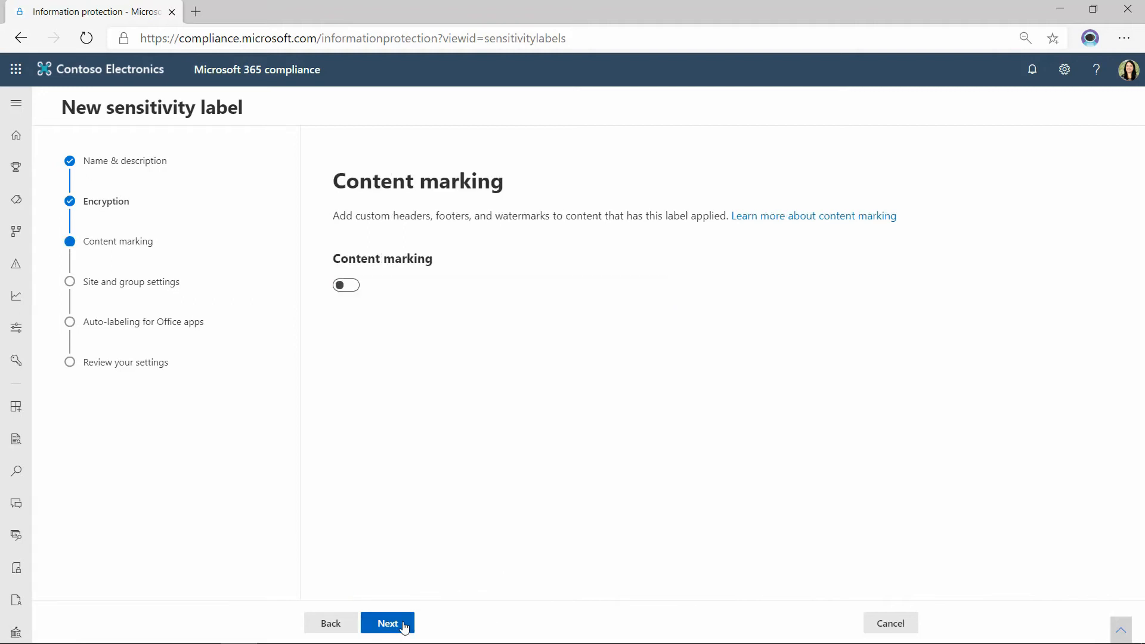
Turn on content marking, add a header and enter CONFIDENTIAL as its text.
{"action": "left_click", "coordinate": [350, 289]}
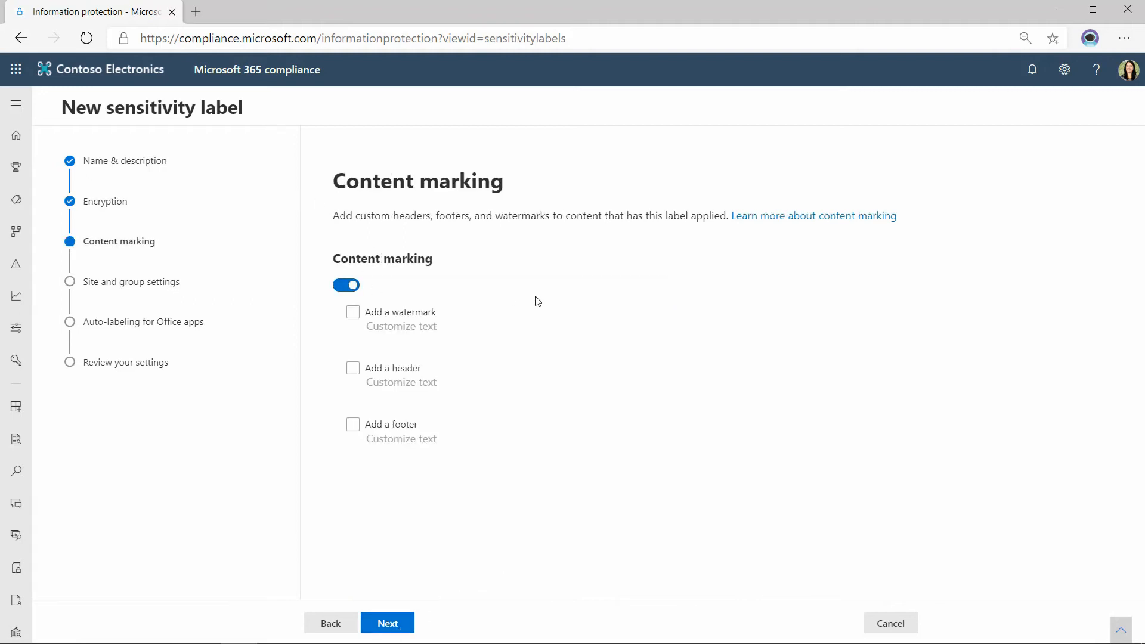
{"action": "left_click", "coordinate": [361, 373]}
{"action": "left_click", "coordinate": [425, 383]}
{"action": "left_click", "coordinate": [792, 220]}
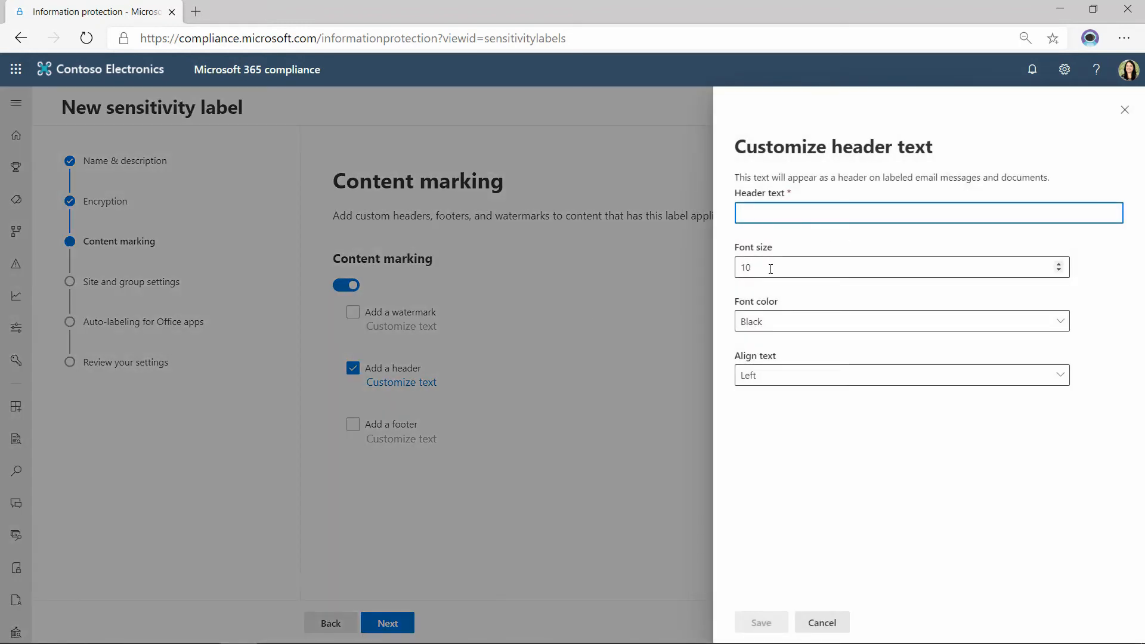
{"action": "type", "text": "CONFIDENTI"}
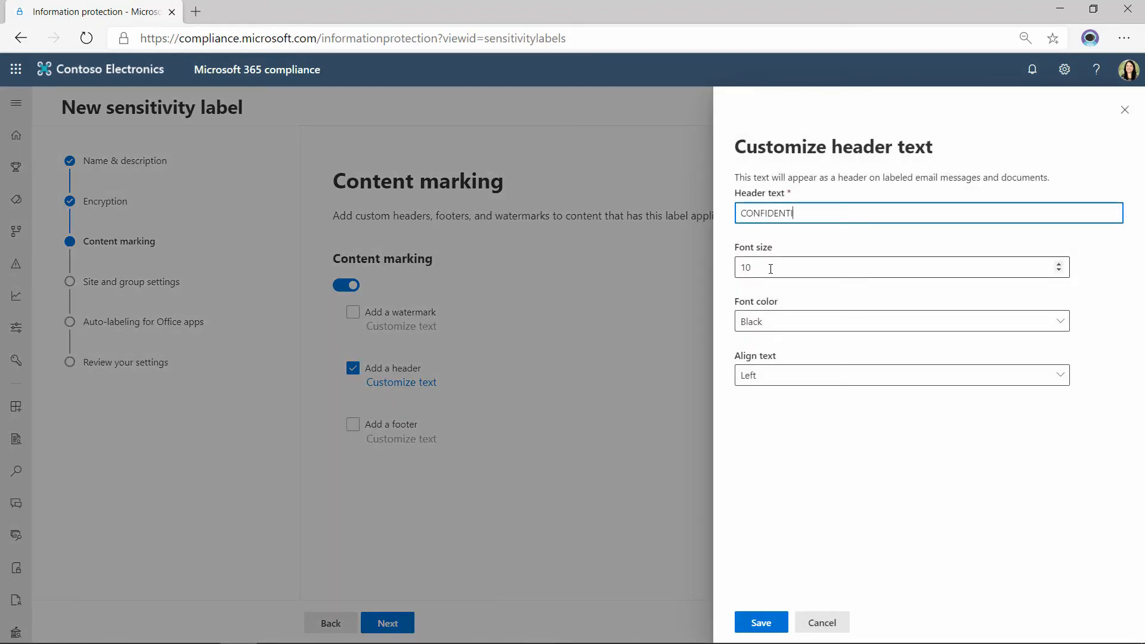
Review the header's font size, font color and alignment choices, and cancel the header customization.
{"action": "left_click", "coordinate": [784, 264]}
{"action": "left_click", "coordinate": [793, 323]}
{"action": "left_click", "coordinate": [793, 491]}
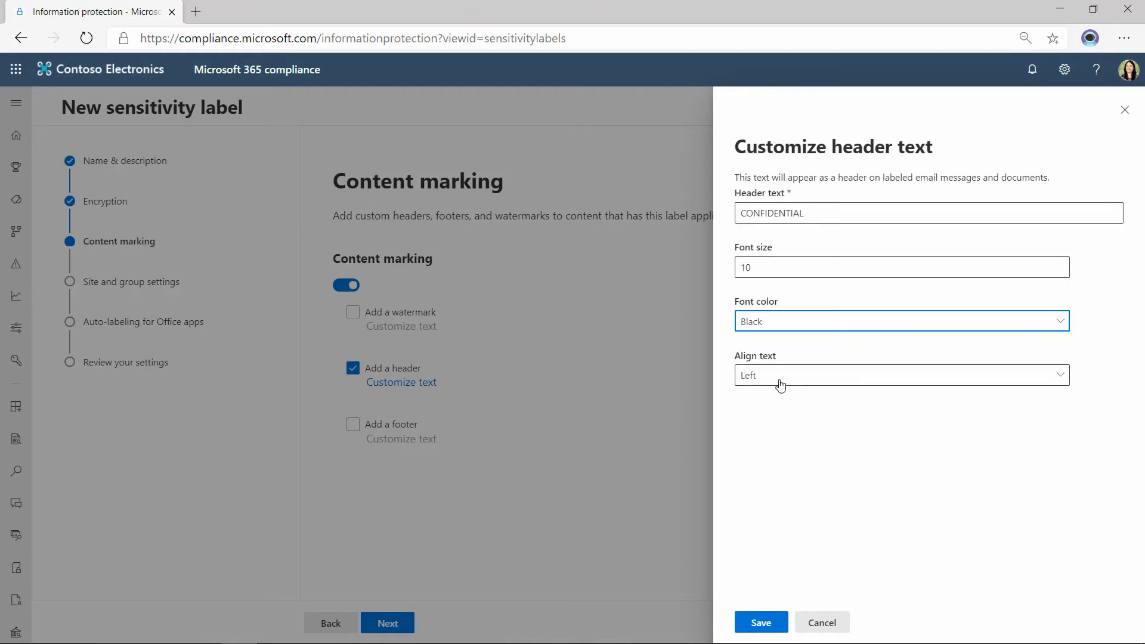
{"action": "left_click", "coordinate": [780, 385]}
{"action": "left_click", "coordinate": [859, 465]}
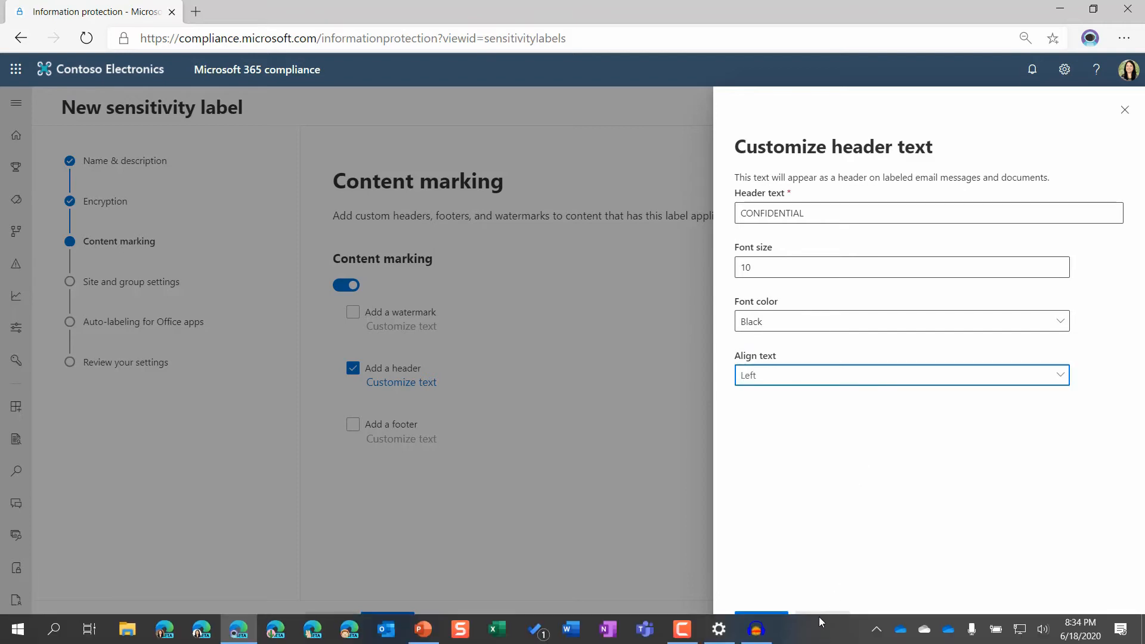
{"action": "left_click", "coordinate": [823, 623]}
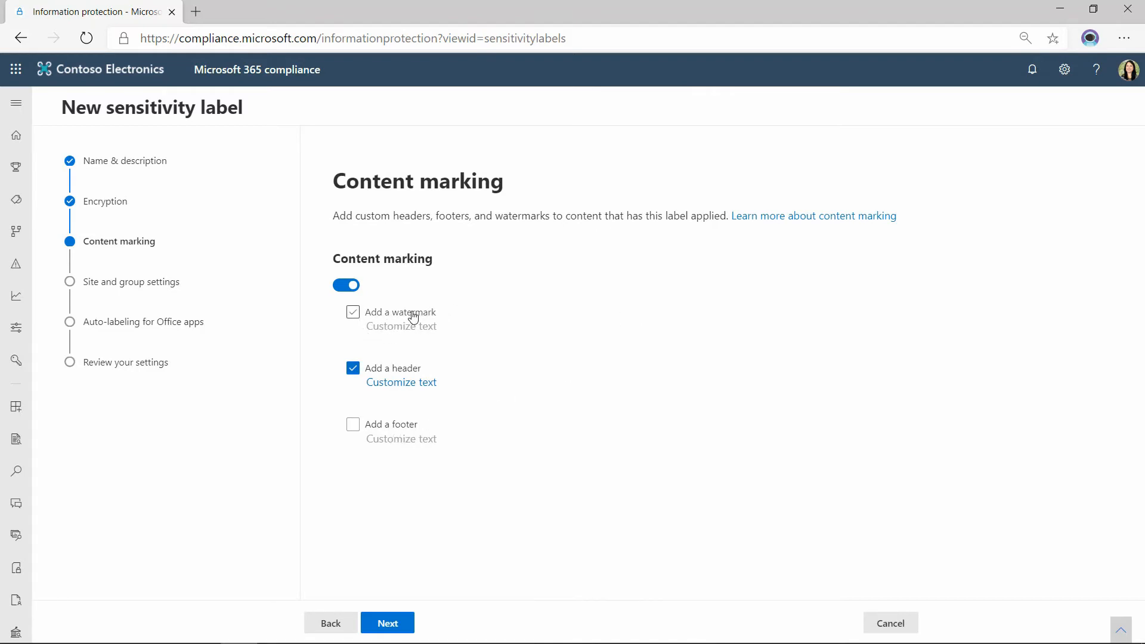
Turn off content marking and proceed to the site and group settings.
{"action": "left_click", "coordinate": [343, 289]}
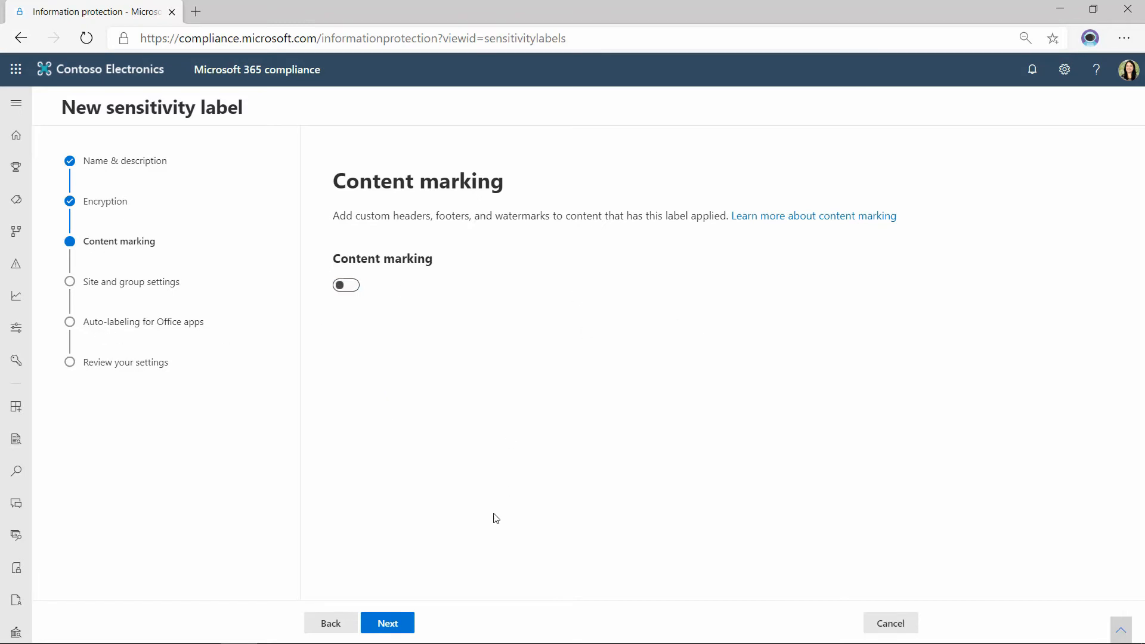
{"action": "left_click", "coordinate": [398, 627]}
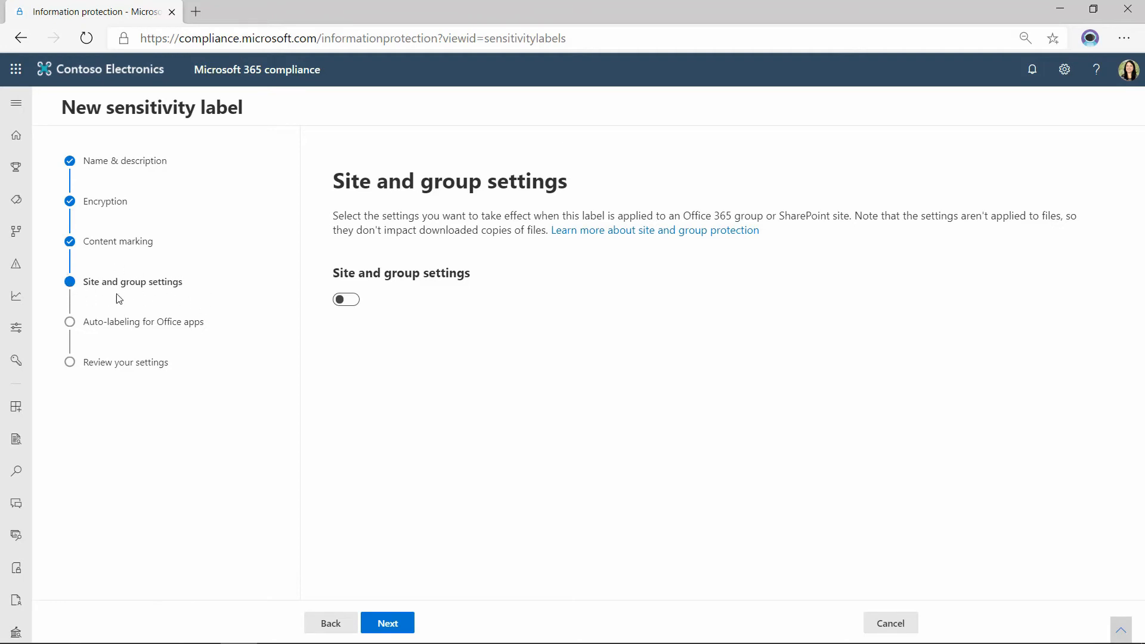
Enable site and group settings with team site privacy set to Private - only members can access the site, and try toggling external users access.
{"action": "left_click", "coordinate": [352, 301]}
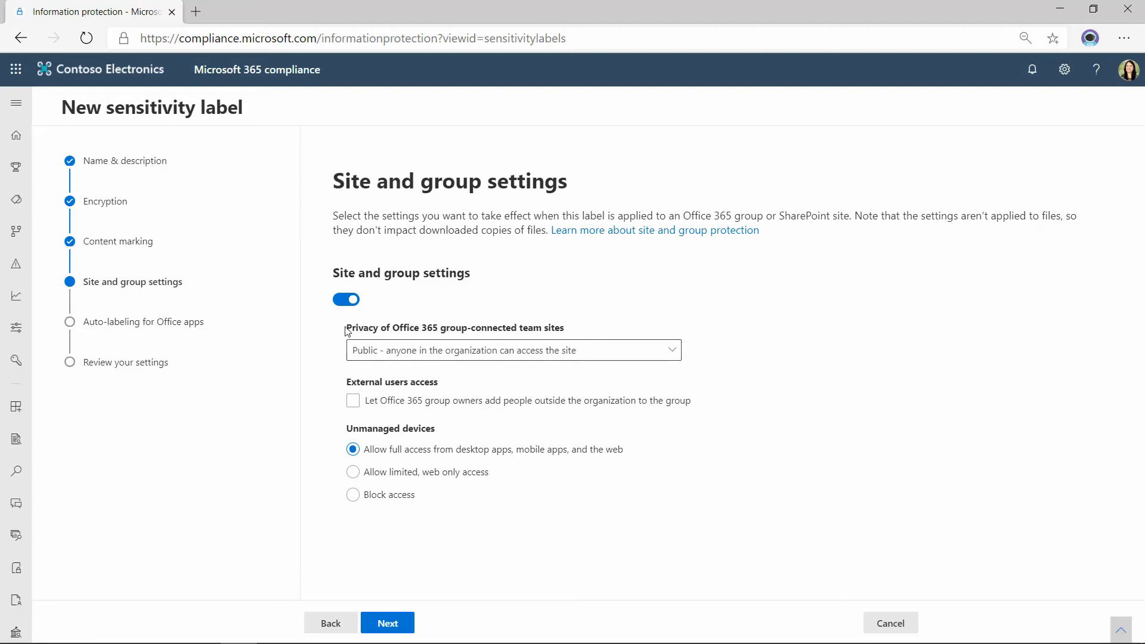
{"action": "left_click", "coordinate": [618, 356]}
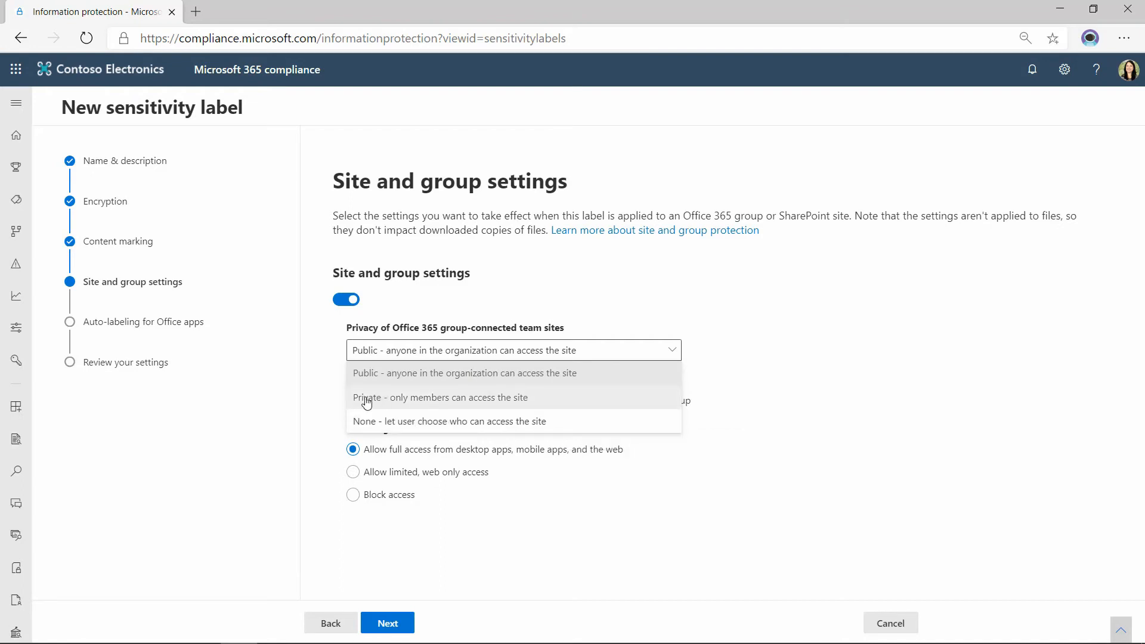
{"action": "left_click", "coordinate": [477, 398]}
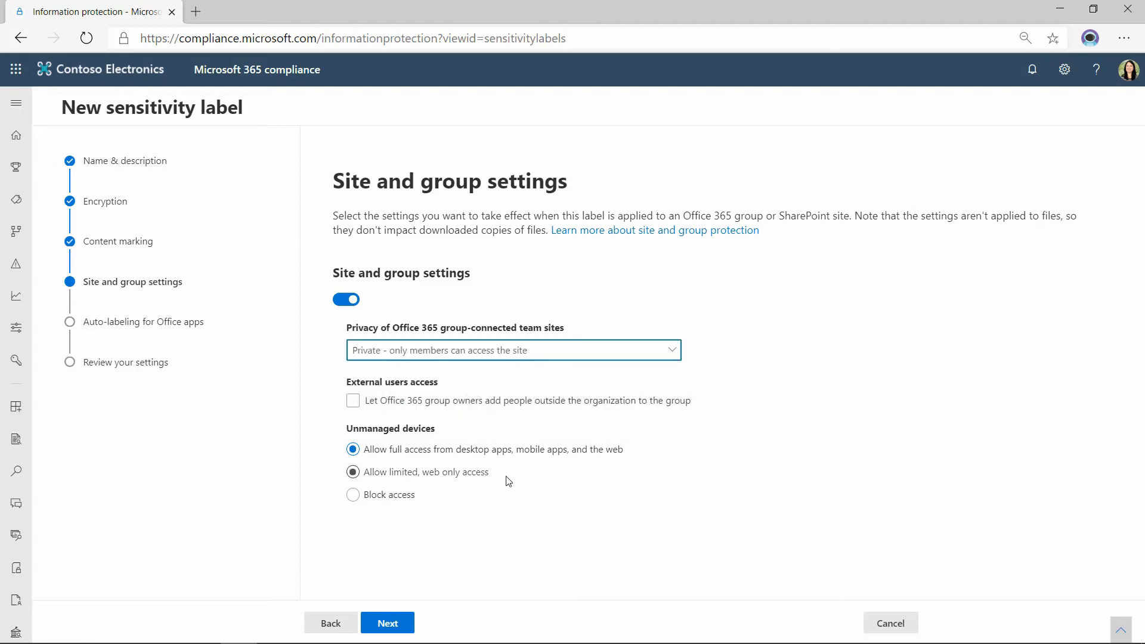
{"action": "left_click", "coordinate": [353, 400]}
{"action": "left_click", "coordinate": [353, 400]}
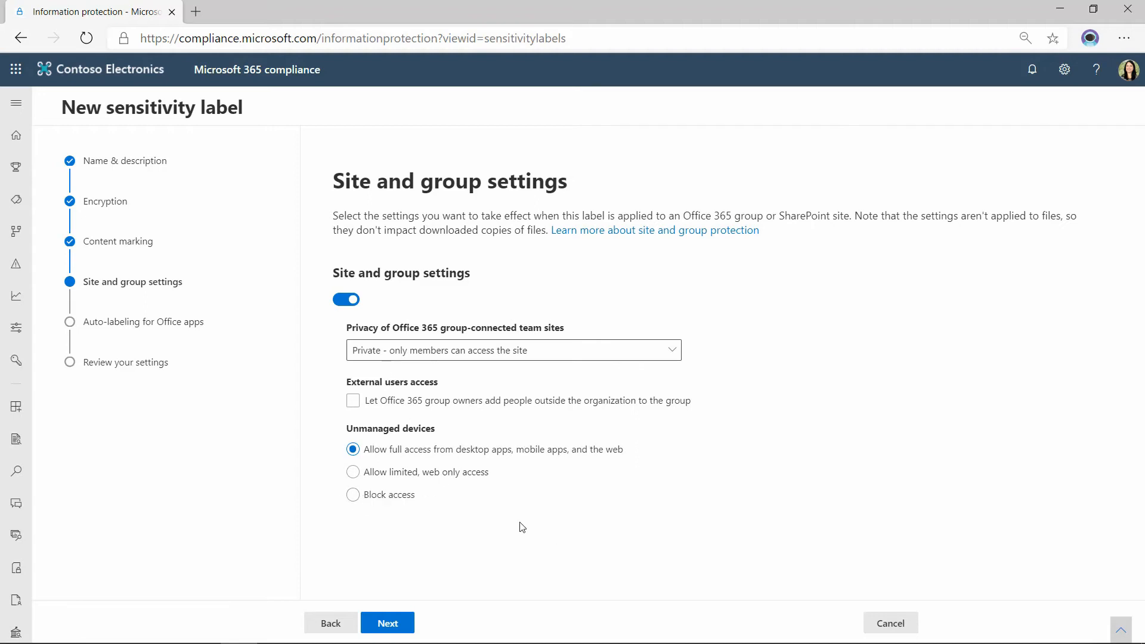
Turn off site and group settings and proceed to auto-labeling for Office apps.
{"action": "left_click", "coordinate": [342, 300]}
{"action": "left_click", "coordinate": [387, 624]}
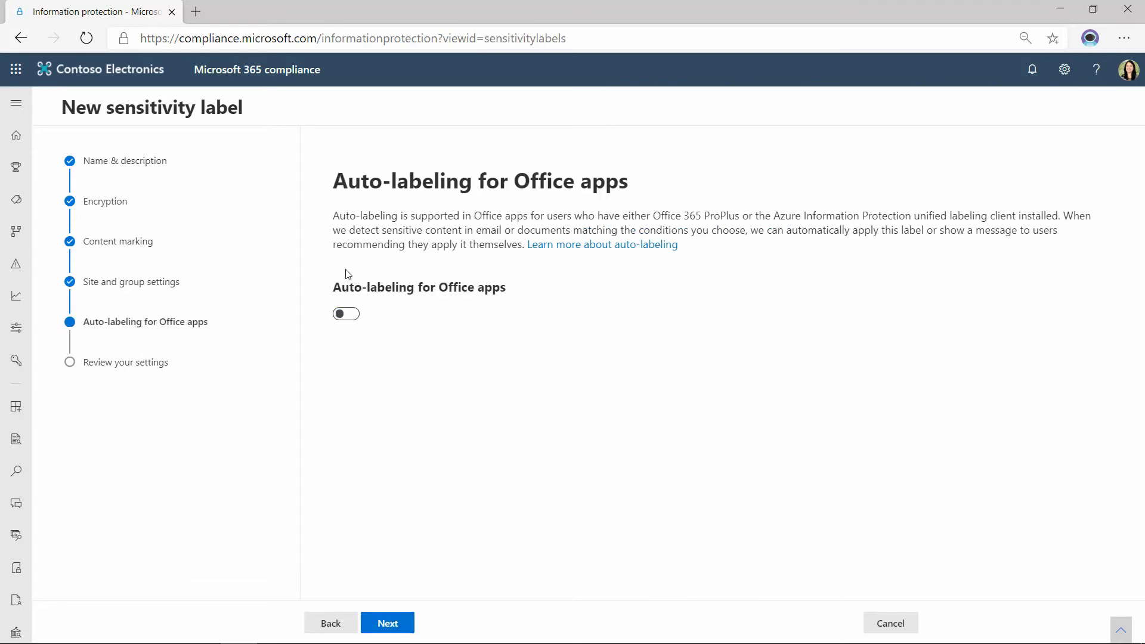
Turn on auto-labeling for Office apps and add a Content contains condition.
{"action": "left_click", "coordinate": [347, 314]}
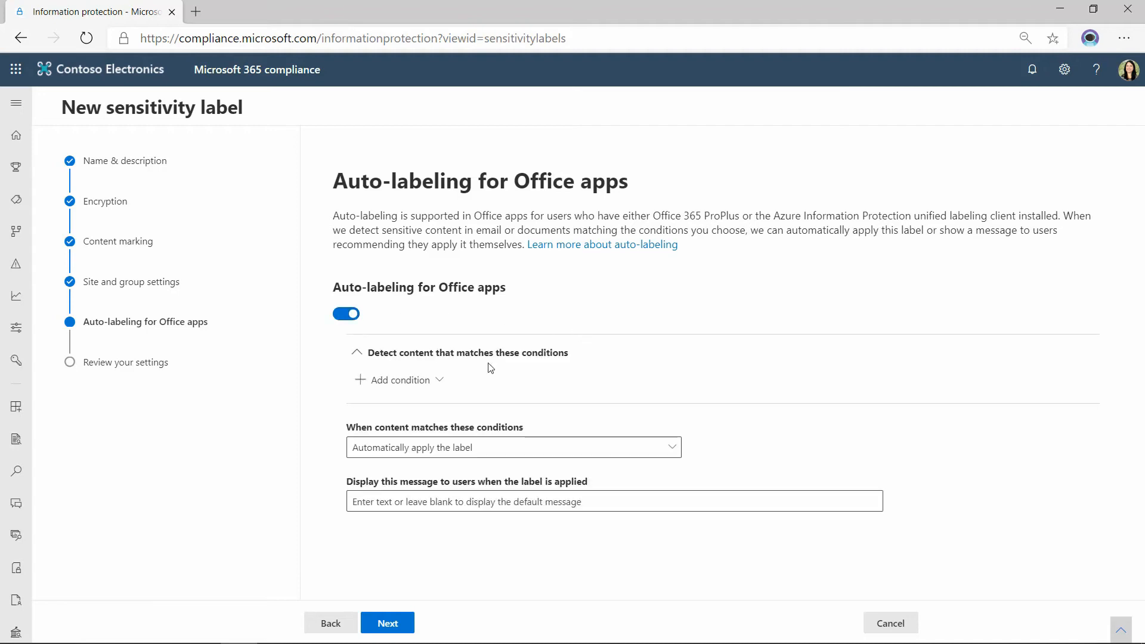
{"action": "left_click", "coordinate": [426, 382]}
{"action": "left_click", "coordinate": [388, 412]}
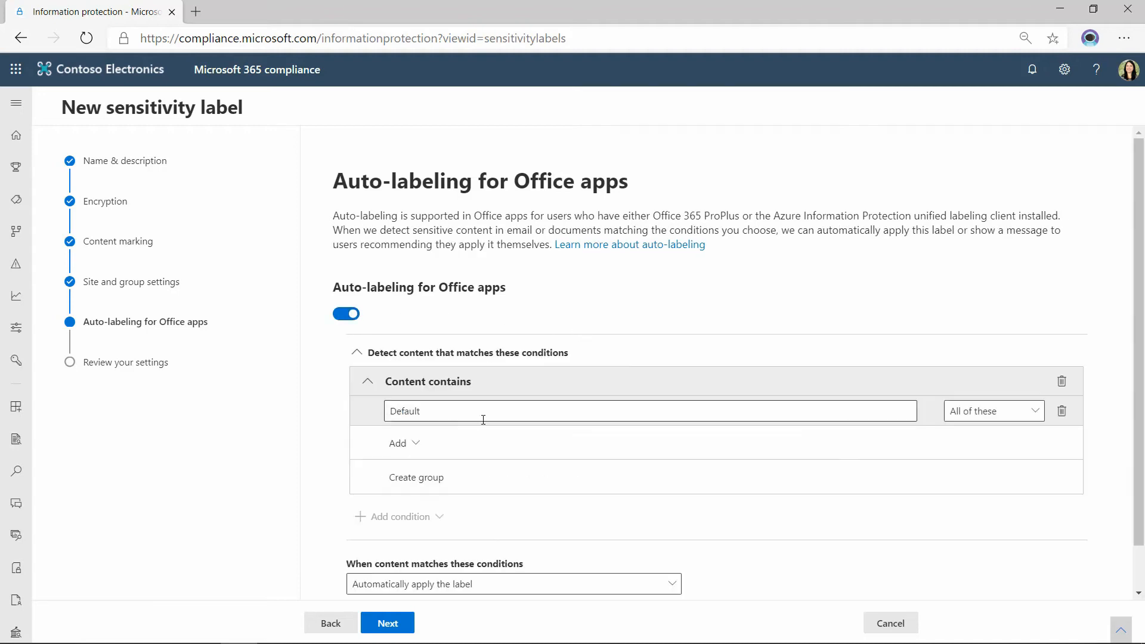
Add the sensitive info types U.S. Driver's License Number and EU Passport Number to the Content contains condition.
{"action": "left_click", "coordinate": [405, 449]}
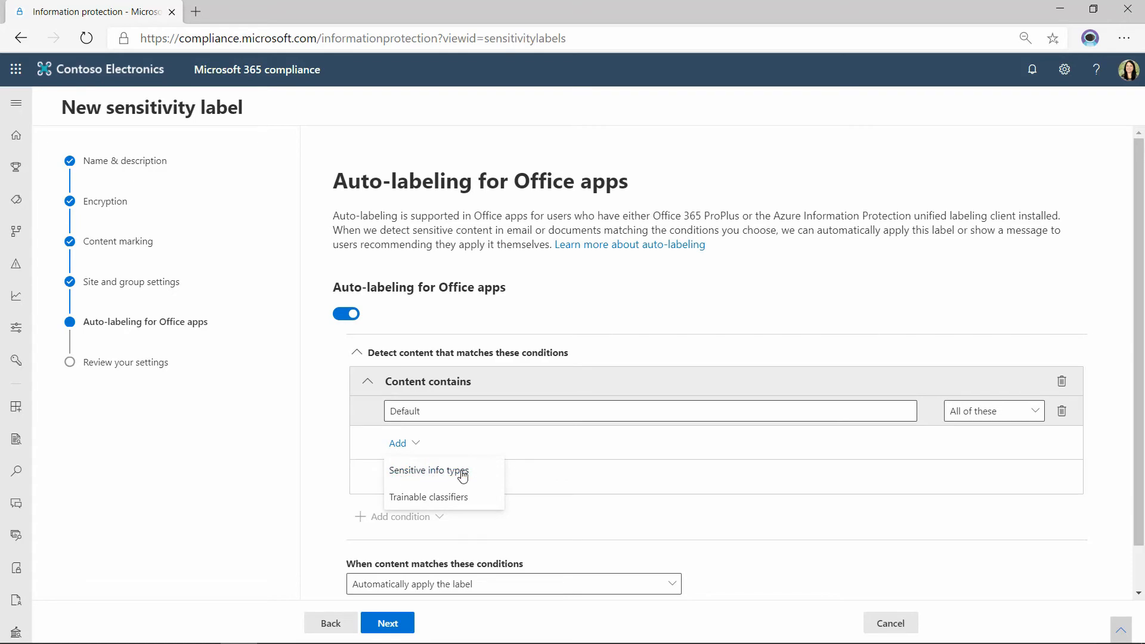
{"action": "left_click", "coordinate": [441, 473]}
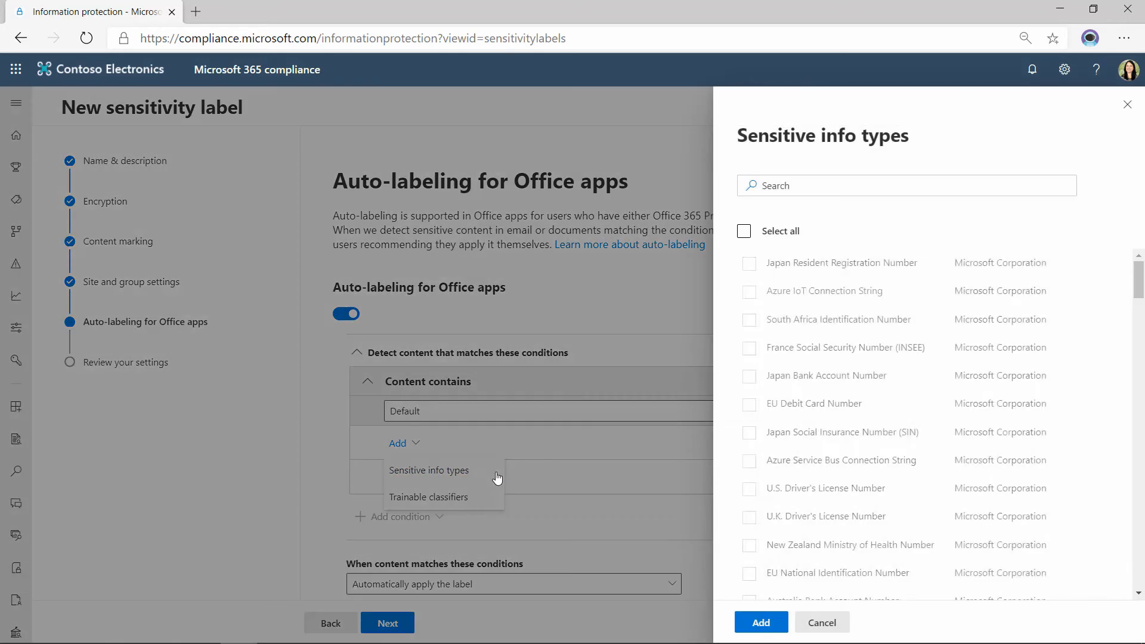
{"action": "left_click", "coordinate": [774, 238]}
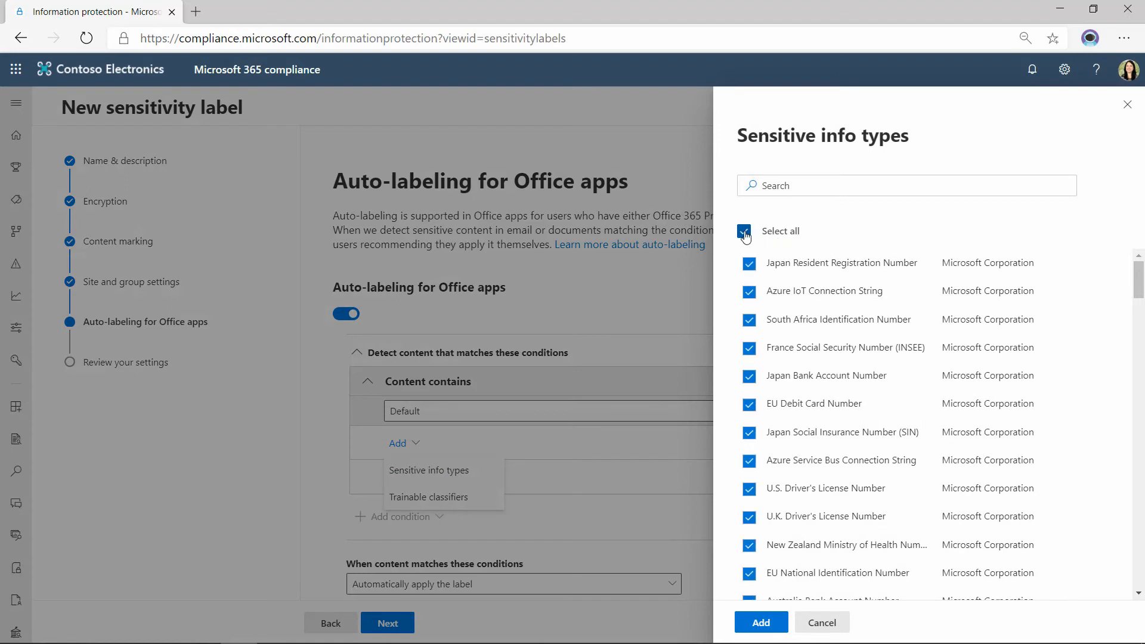
{"action": "left_click", "coordinate": [747, 234]}
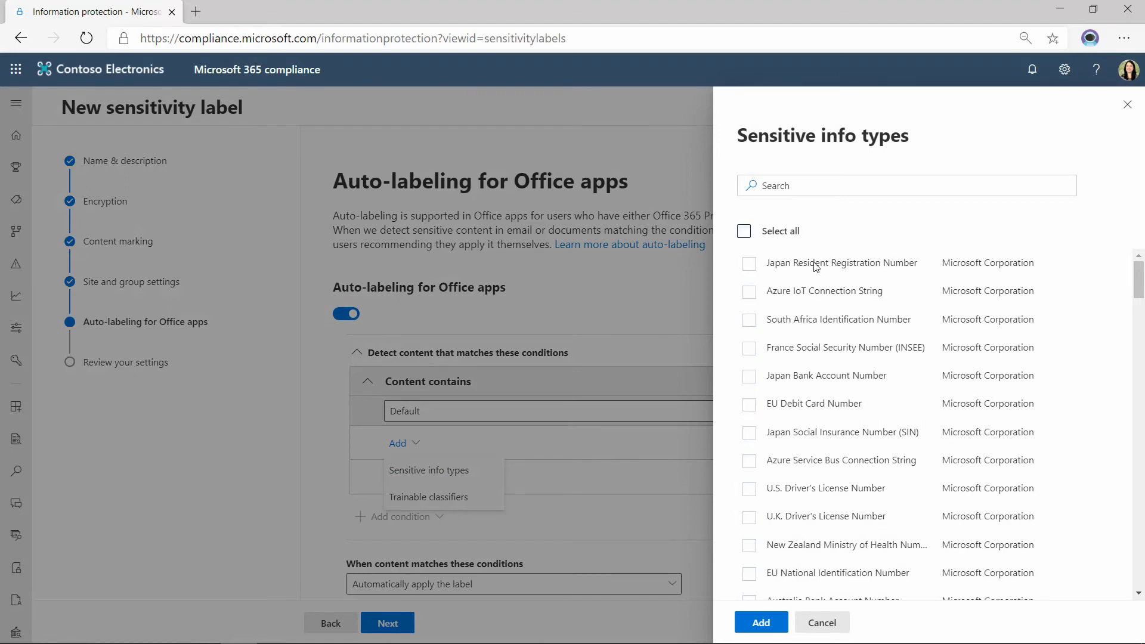
{"action": "left_click", "coordinate": [750, 490]}
{"action": "scroll", "coordinate": [809, 423], "scroll_direction": "down", "scroll_amount": 6}
{"action": "scroll", "coordinate": [812, 422], "scroll_direction": "down", "scroll_amount": 3}
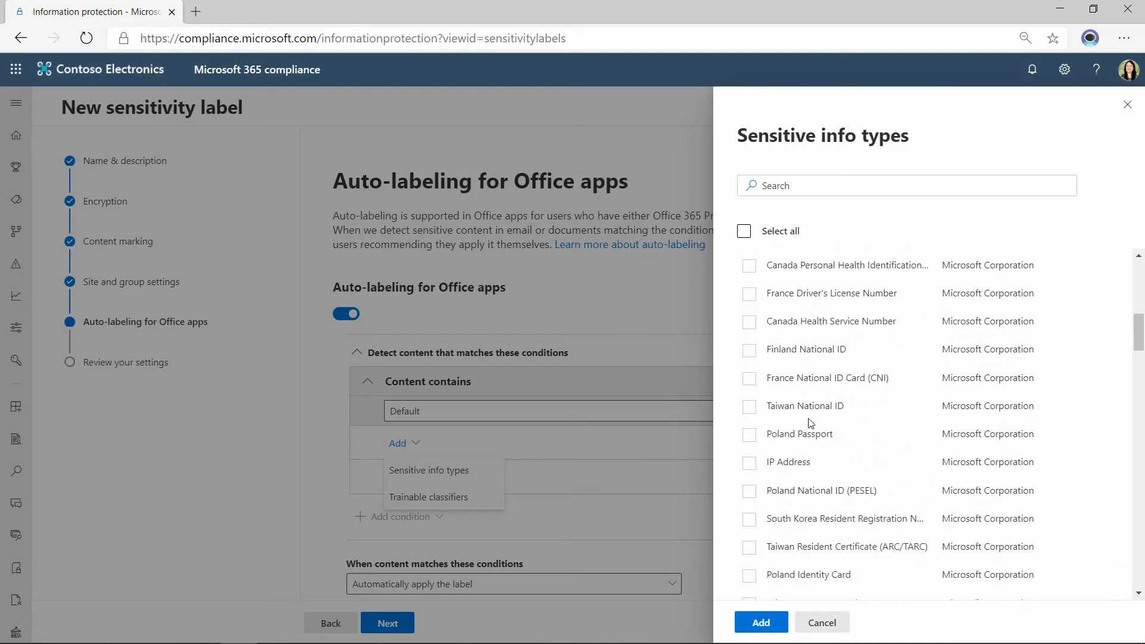
{"action": "scroll", "coordinate": [769, 400], "scroll_direction": "down", "scroll_amount": 3}
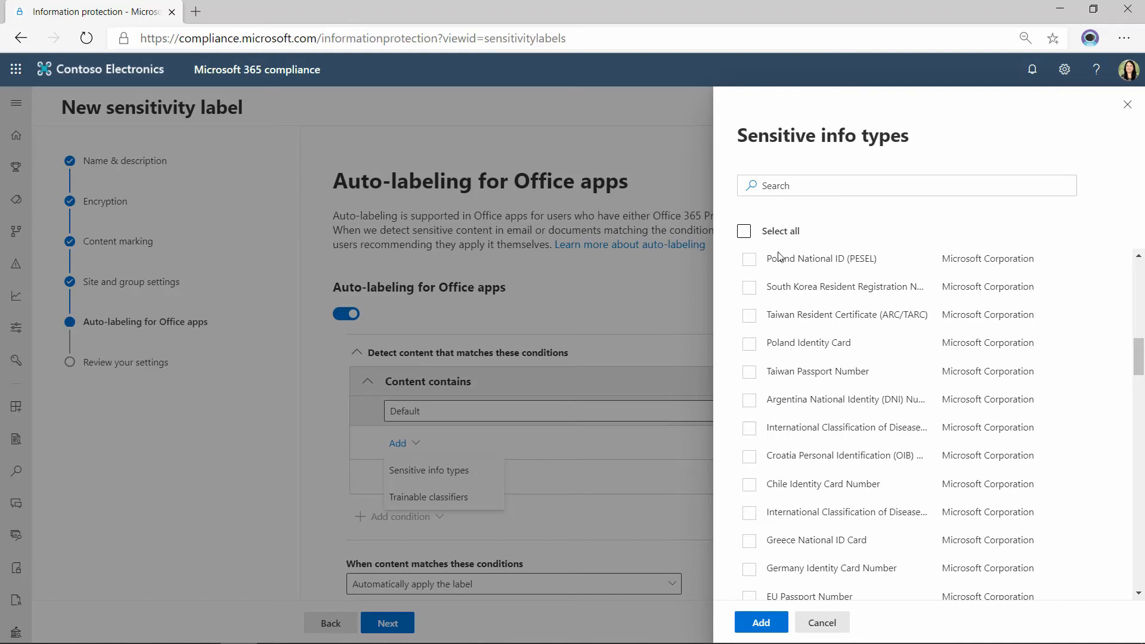
{"action": "scroll", "coordinate": [803, 372], "scroll_direction": "down", "scroll_amount": 3}
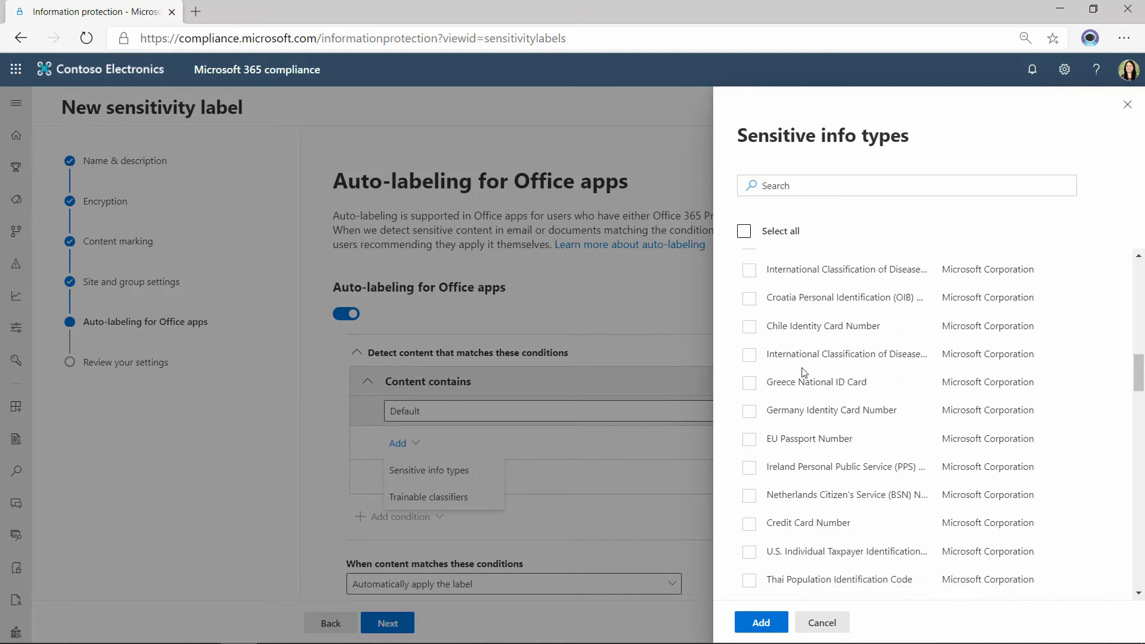
{"action": "left_click", "coordinate": [750, 439]}
{"action": "left_click", "coordinate": [762, 623]}
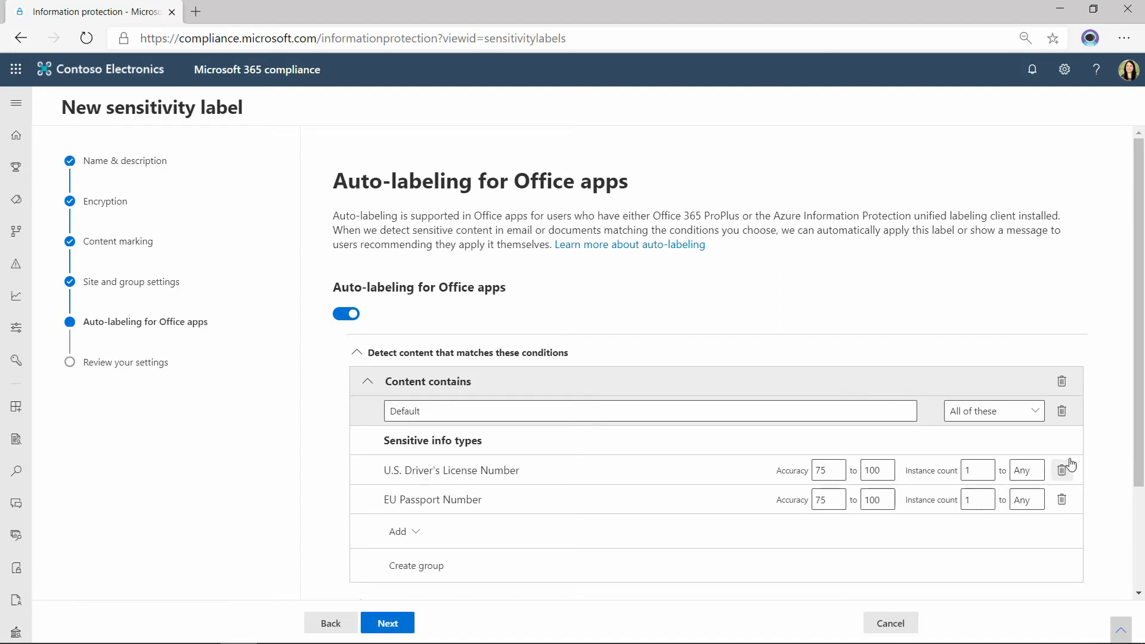
Set the U.S. Driver's License Number minimum accuracy to 81 and its minimum instance count to 4.
{"action": "left_click", "coordinate": [838, 468]}
{"action": "left_click", "coordinate": [838, 468]}
{"action": "left_click", "coordinate": [838, 467]}
{"action": "left_click", "coordinate": [838, 468]}
{"action": "left_click", "coordinate": [837, 468]}
{"action": "left_click", "coordinate": [838, 467]}
{"action": "left_click", "coordinate": [976, 470]}
{"action": "key", "text": "BackSpace"}
{"action": "type", "text": "4"}
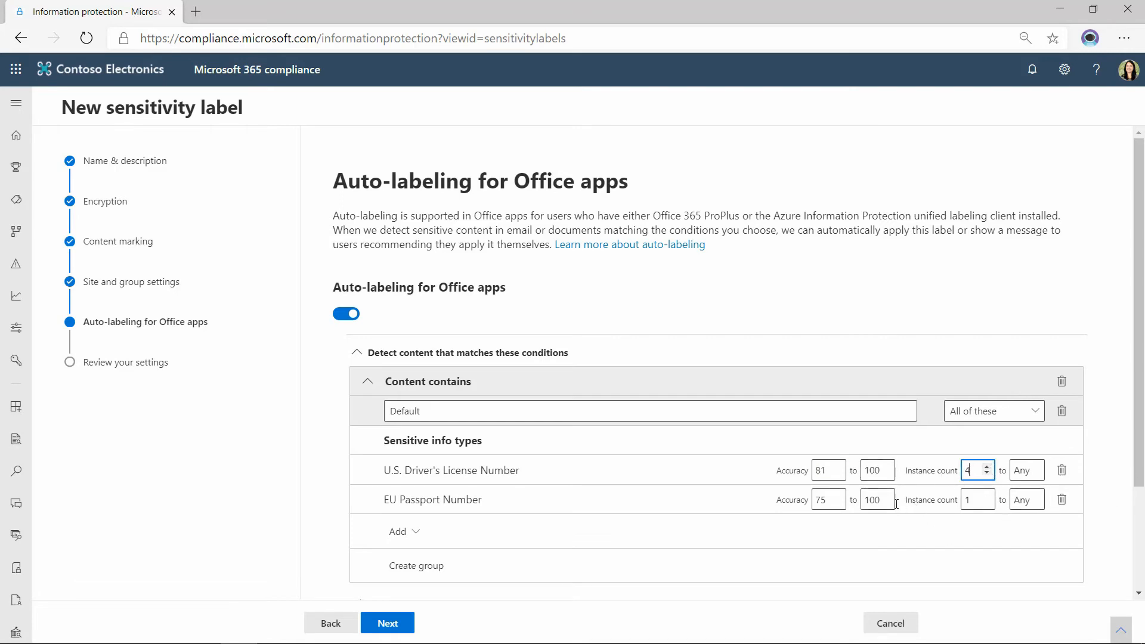
{"action": "double_click", "coordinate": [967, 499]}
Examine the options for what happens when content matches the conditions and the field for the message displayed to users.
{"action": "scroll", "coordinate": [568, 486], "scroll_direction": "down", "scroll_amount": 3}
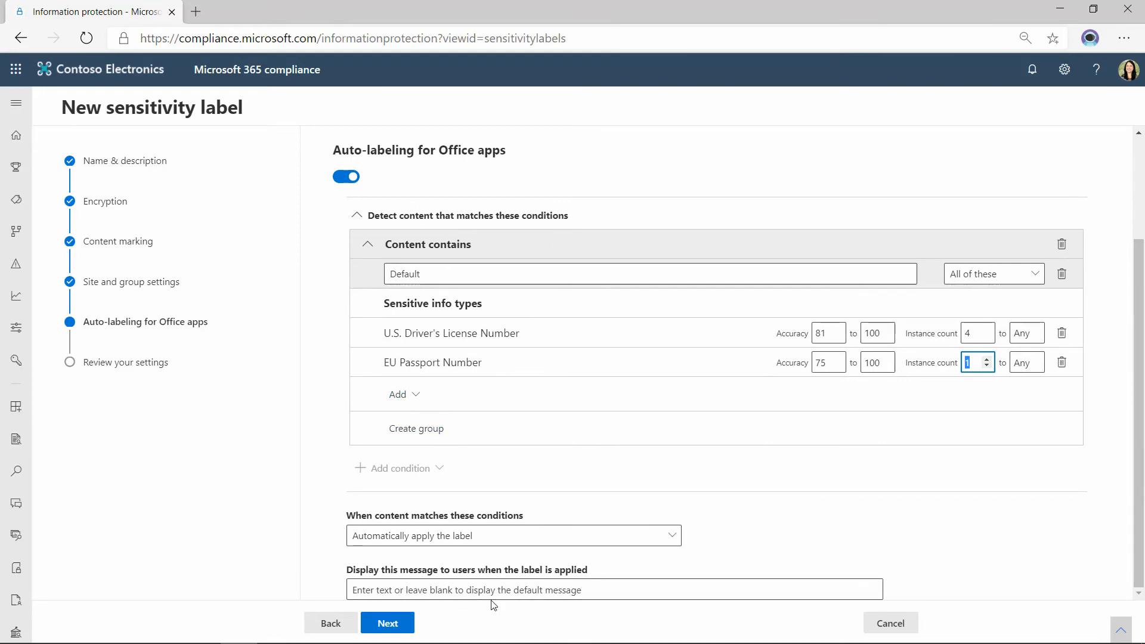
{"action": "left_click", "coordinate": [435, 543]}
{"action": "left_click", "coordinate": [435, 543]}
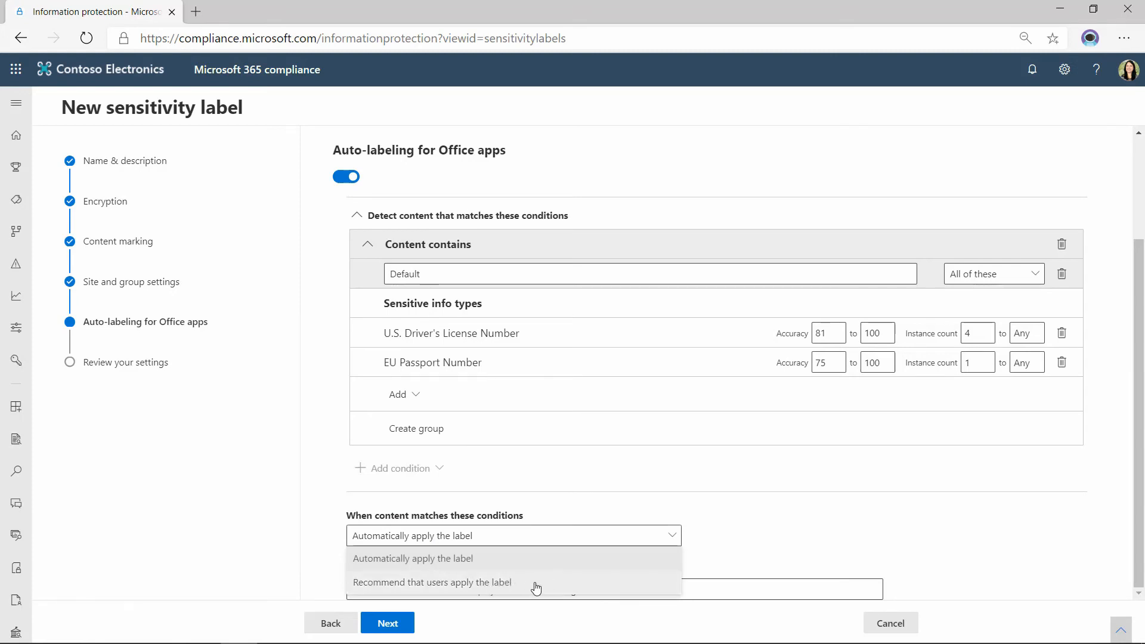
{"action": "left_click", "coordinate": [598, 507]}
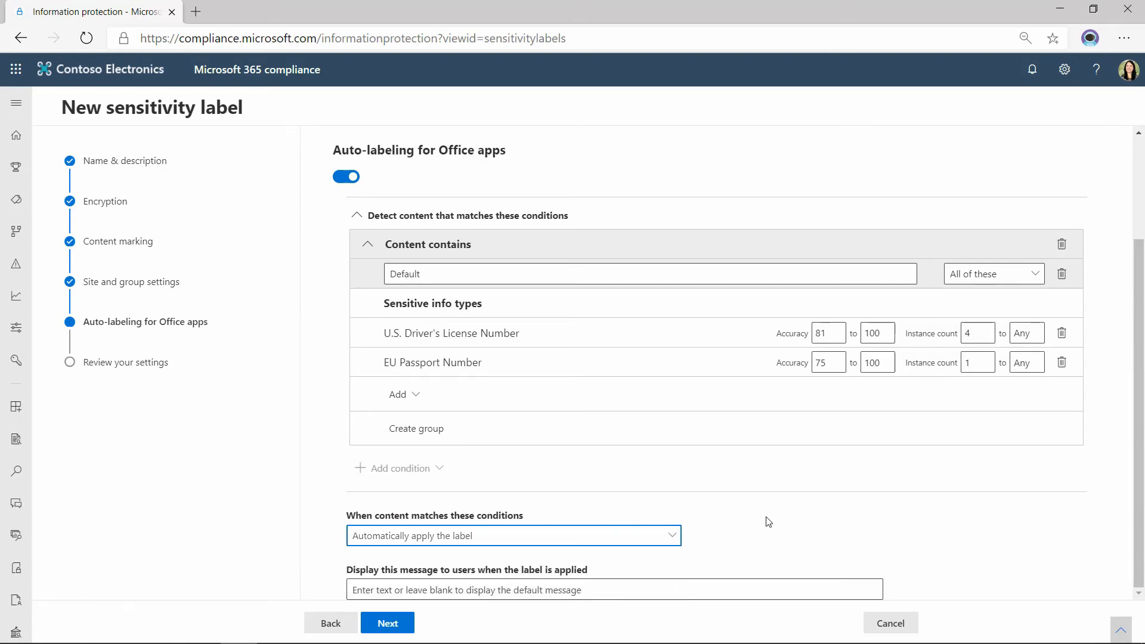
{"action": "left_click", "coordinate": [384, 593]}
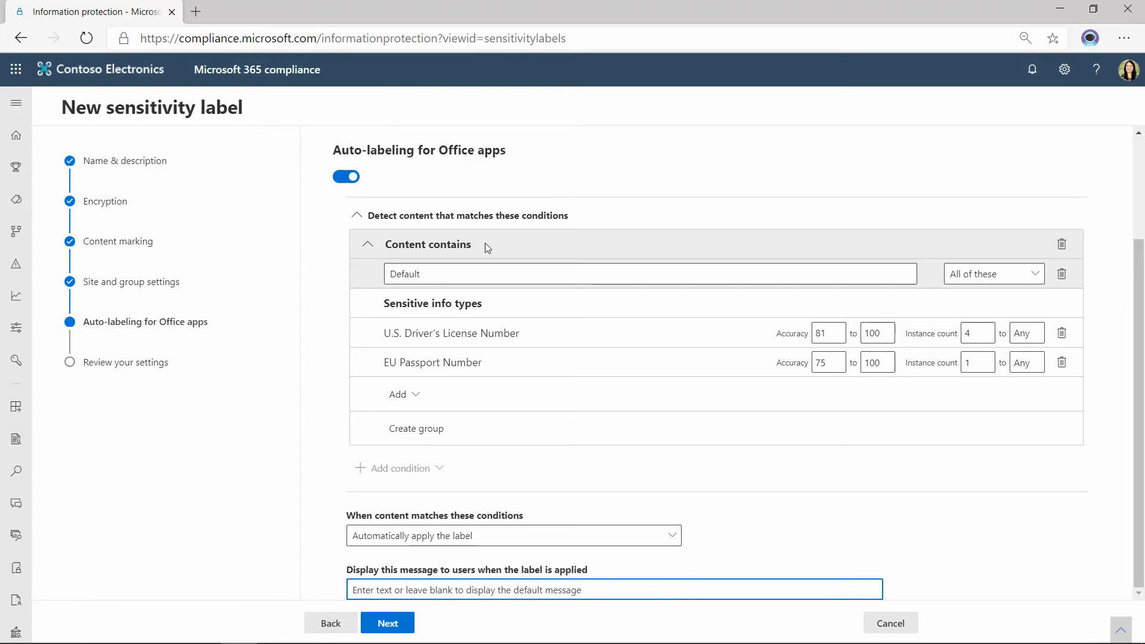
Turn off auto-labeling for Office apps, proceed to the settings review and cancel the new sensitivity label.
{"action": "left_click", "coordinate": [350, 179]}
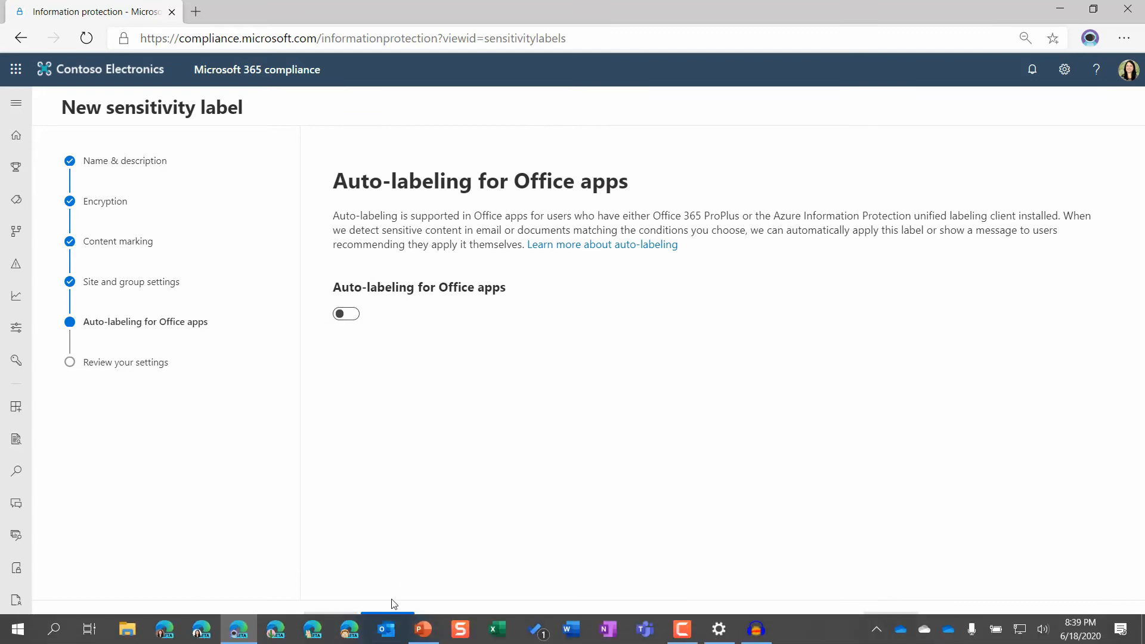
{"action": "left_click", "coordinate": [394, 622]}
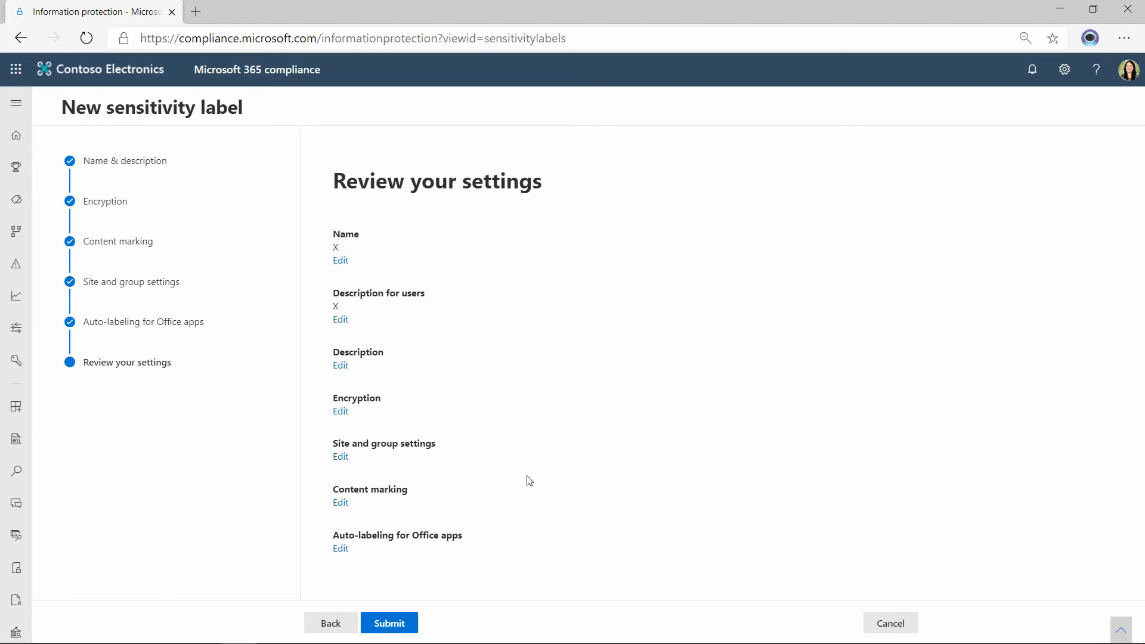
{"action": "left_click", "coordinate": [898, 626]}
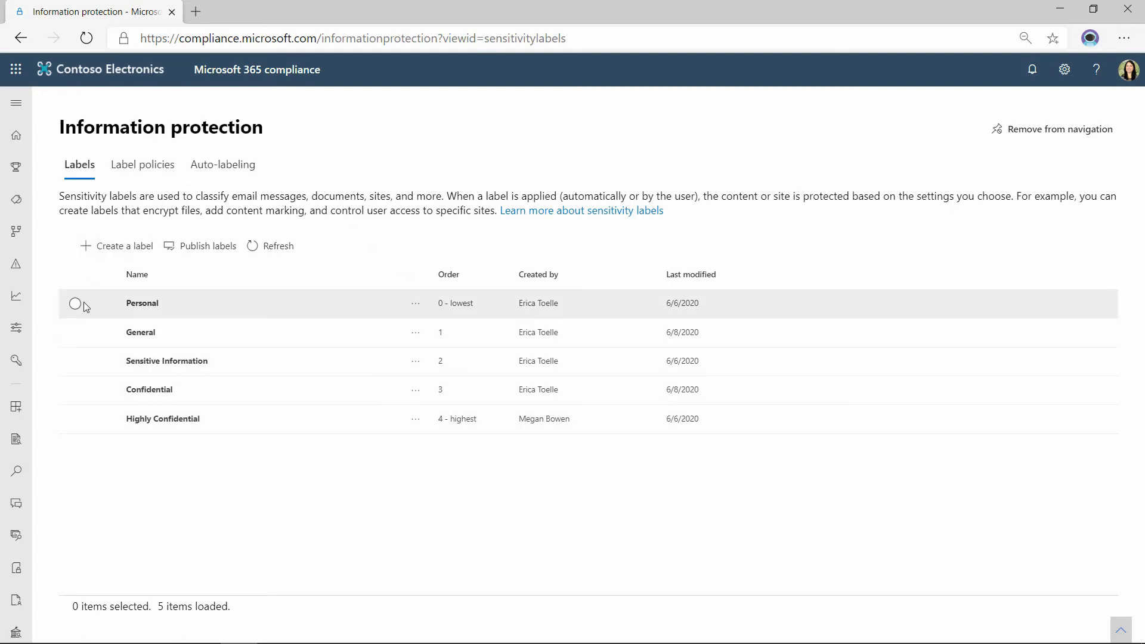
Start publishing sensitivity labels, add all available labels to the policy and proceed to users and groups.
{"action": "left_click", "coordinate": [185, 245]}
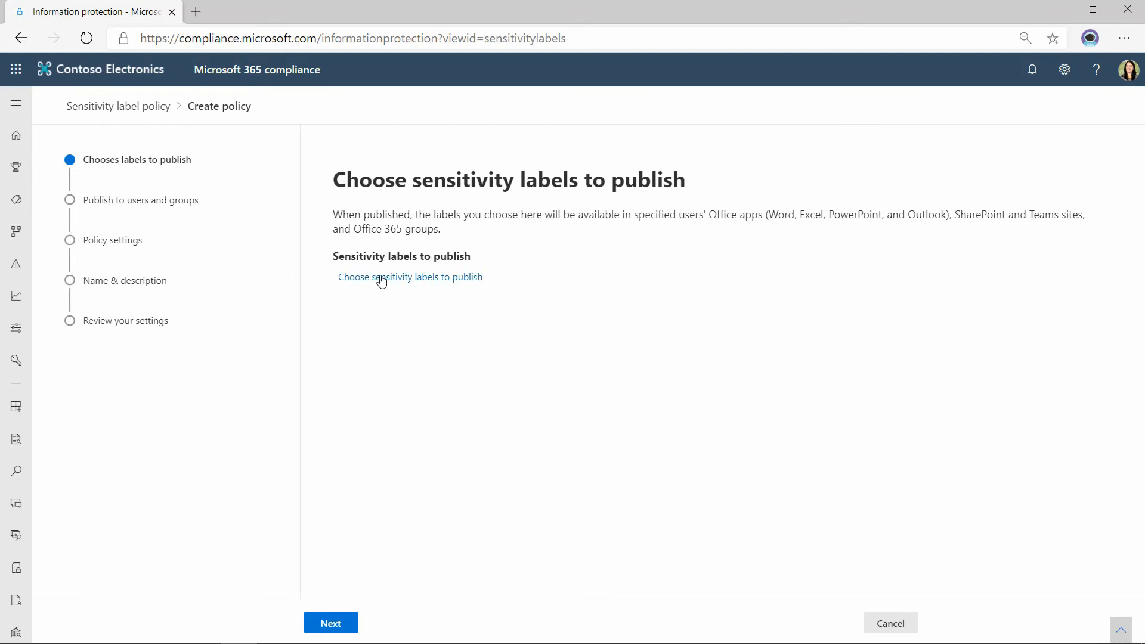
{"action": "left_click", "coordinate": [380, 278]}
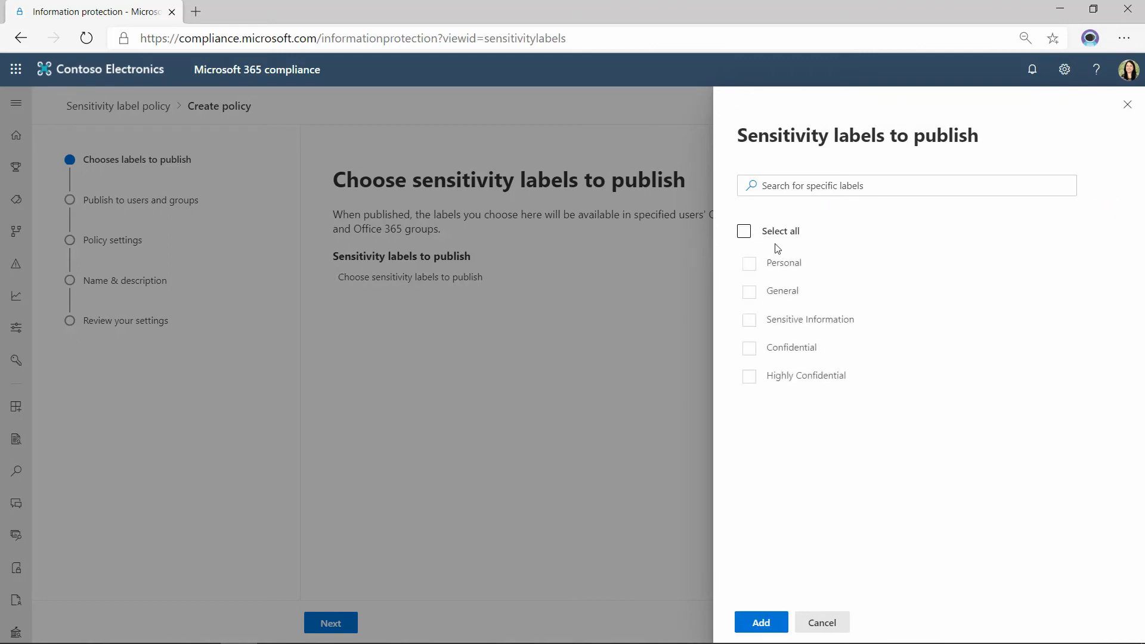
{"action": "left_click", "coordinate": [746, 232]}
{"action": "left_click", "coordinate": [762, 622]}
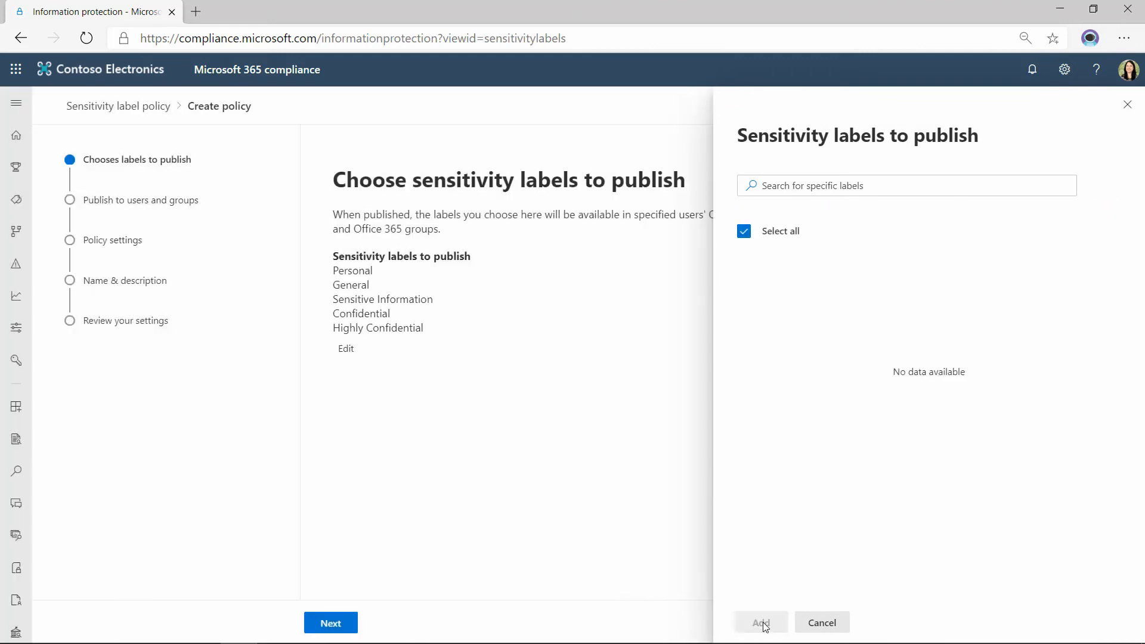
{"action": "left_click", "coordinate": [328, 623]}
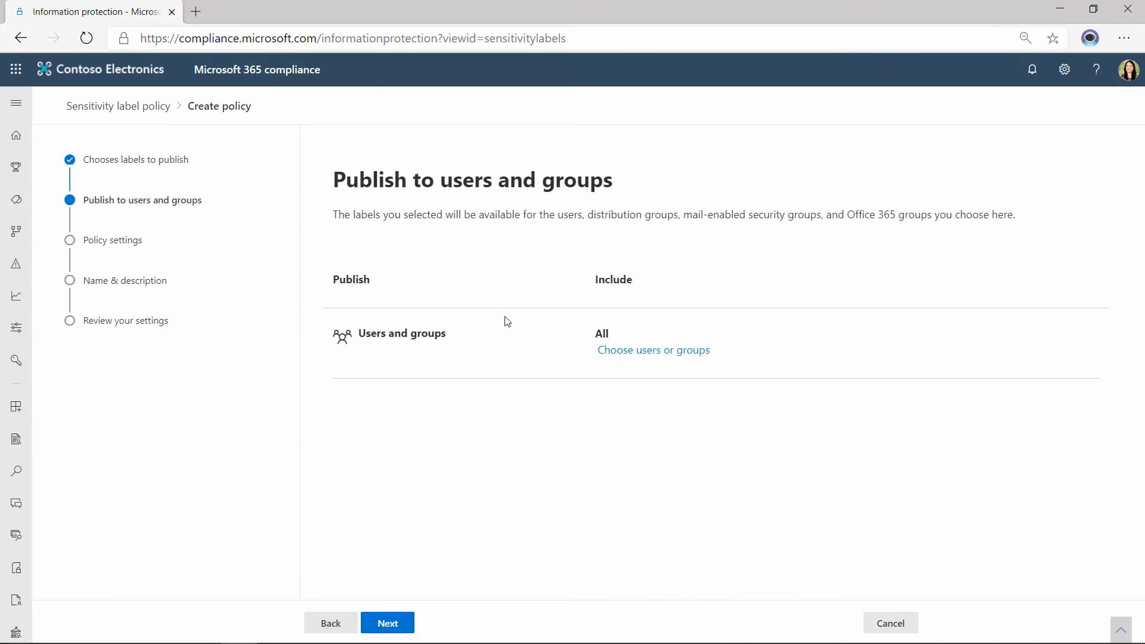
Limit the label publishing to the second user in the users and groups list and proceed to the policy settings.
{"action": "left_click", "coordinate": [682, 353]}
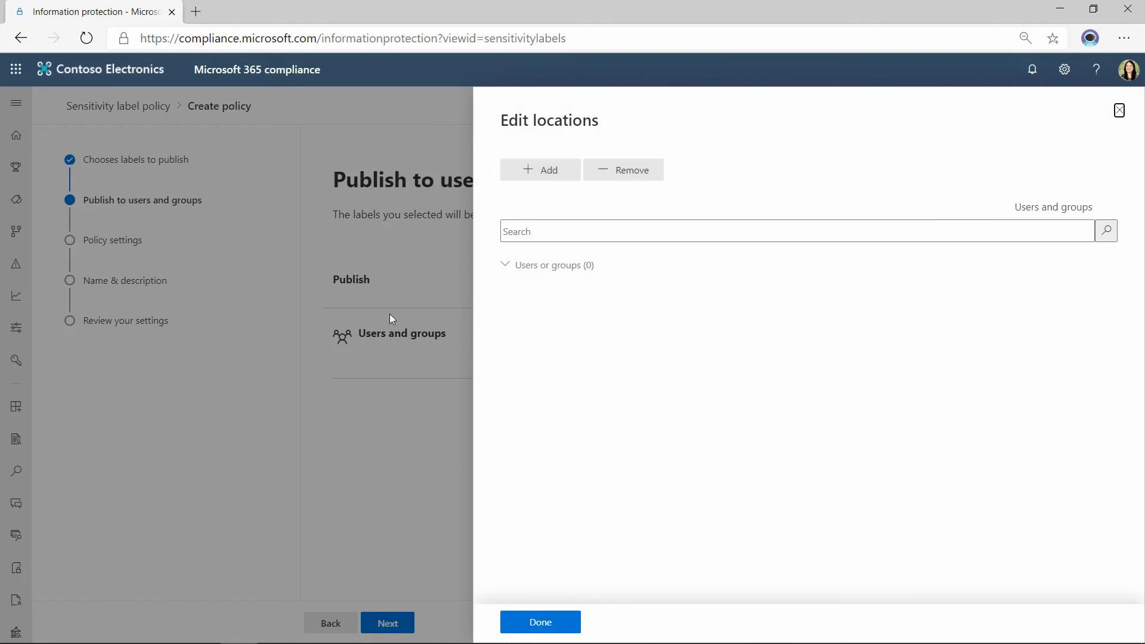
{"action": "left_click", "coordinate": [545, 173]}
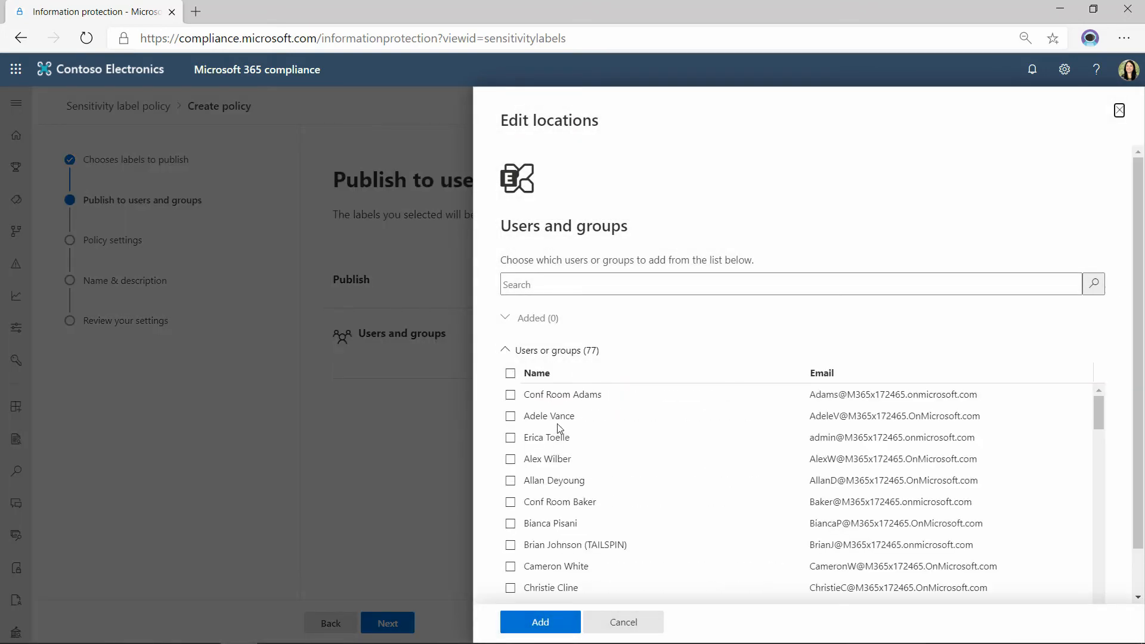
{"action": "left_click", "coordinate": [512, 417]}
{"action": "left_click", "coordinate": [539, 622]}
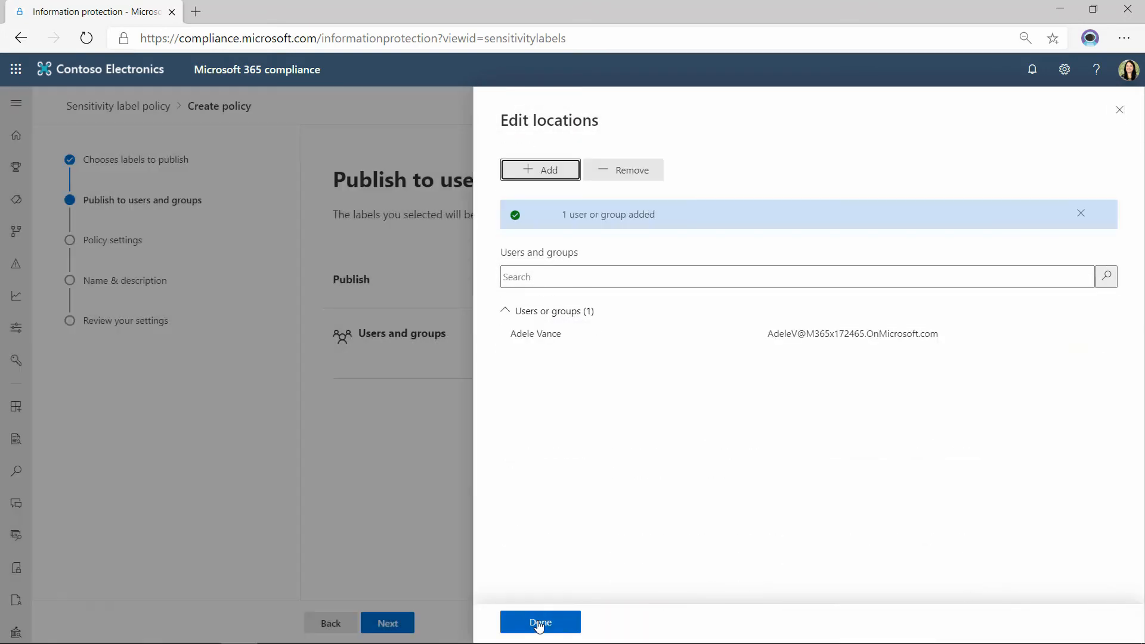
{"action": "left_click", "coordinate": [540, 624]}
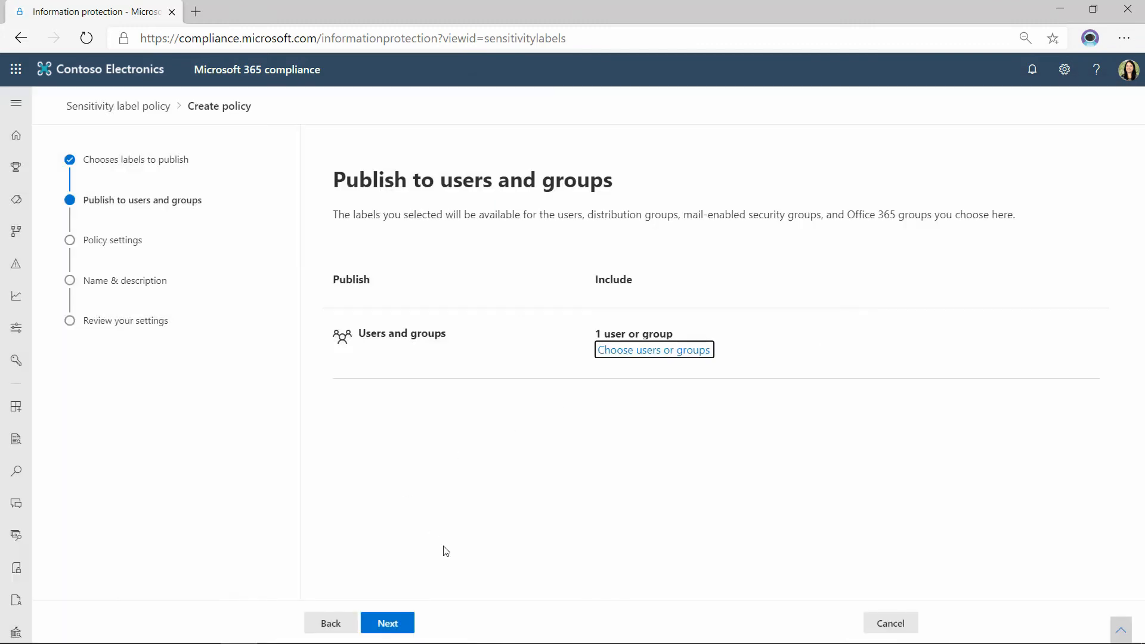
{"action": "left_click", "coordinate": [389, 624]}
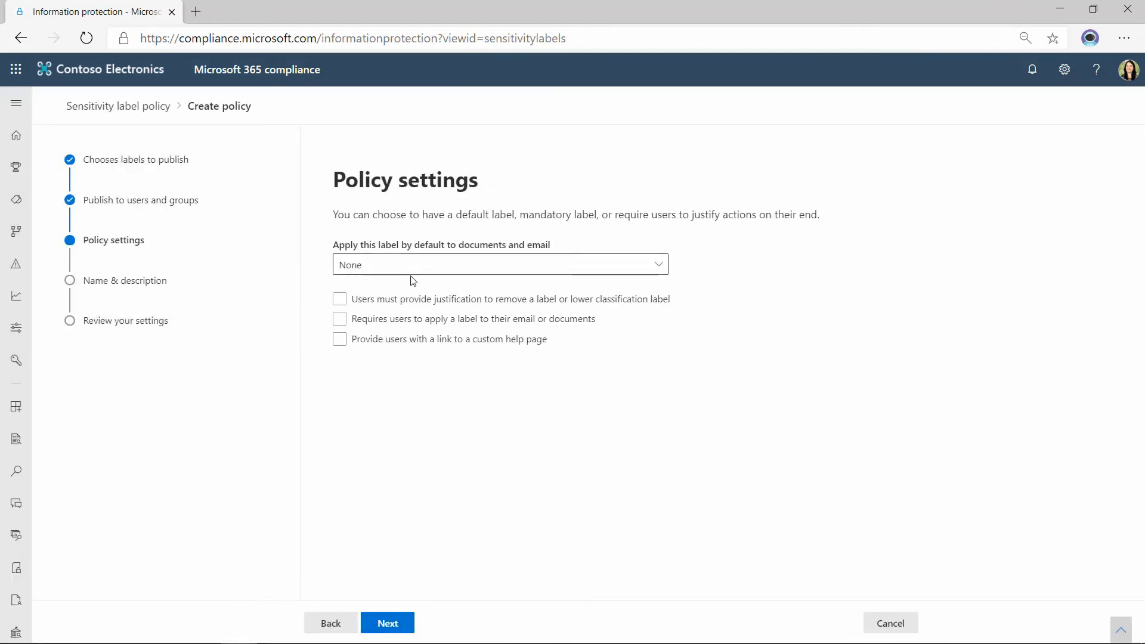
Examine the default label choices and the justification, mandatory labeling and custom help page options in the policy settings.
{"action": "left_click", "coordinate": [349, 264]}
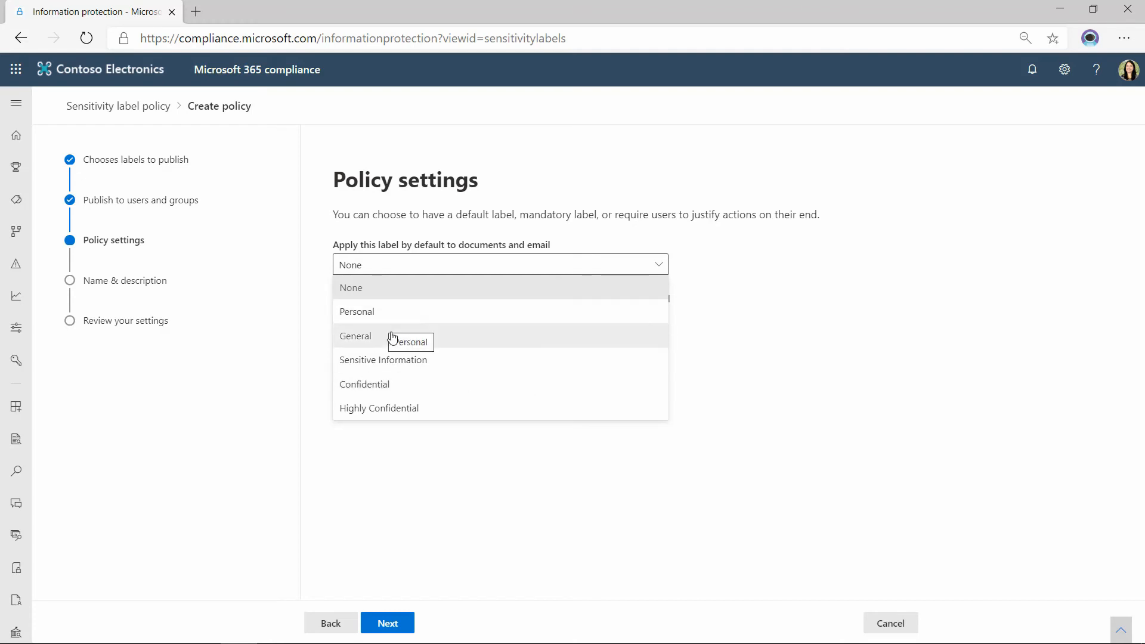
{"action": "left_click", "coordinate": [833, 305]}
{"action": "left_click", "coordinate": [338, 300]}
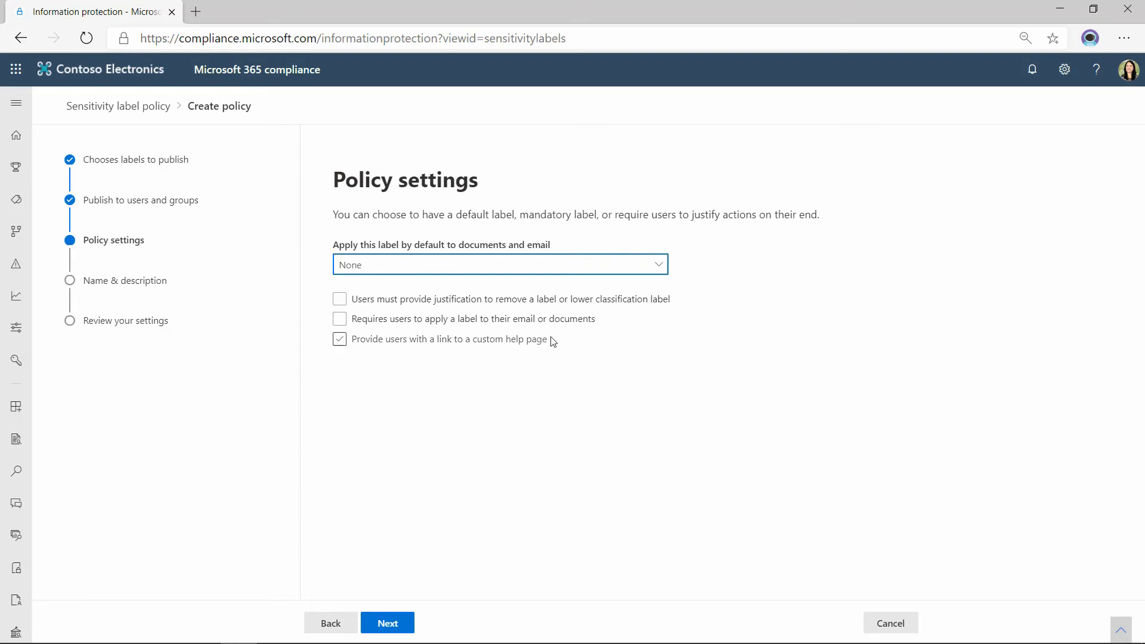
{"action": "left_click", "coordinate": [525, 265]}
{"action": "left_click", "coordinate": [565, 251]}
Proceed past the policy settings, name the sensitivity label policy X and continue to the final review.
{"action": "left_click", "coordinate": [388, 622]}
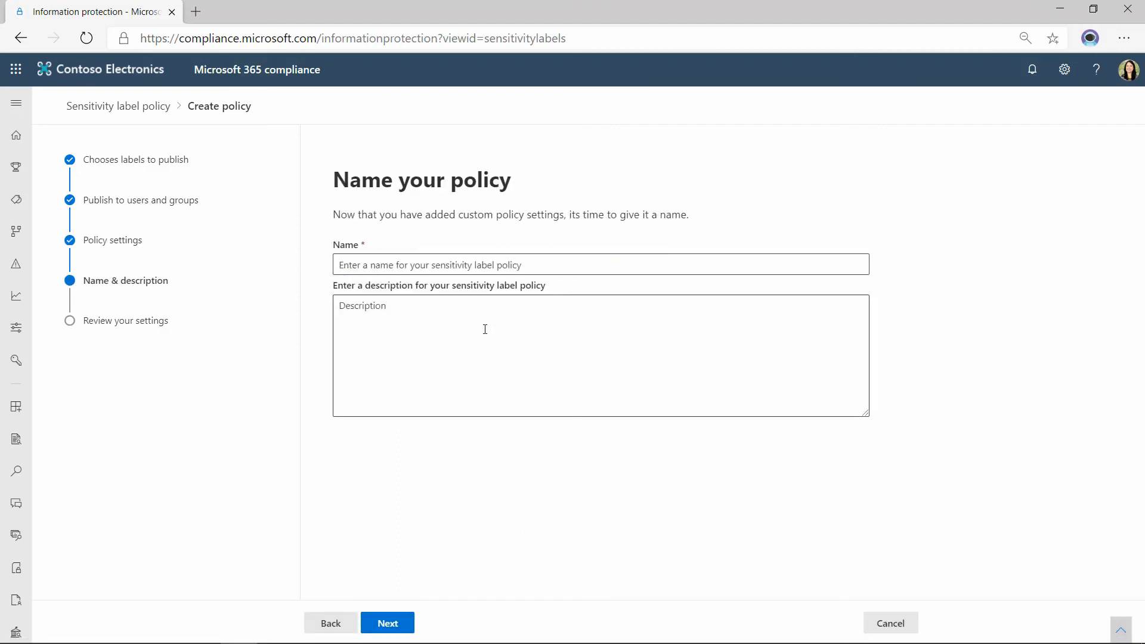
{"action": "left_click", "coordinate": [343, 265]}
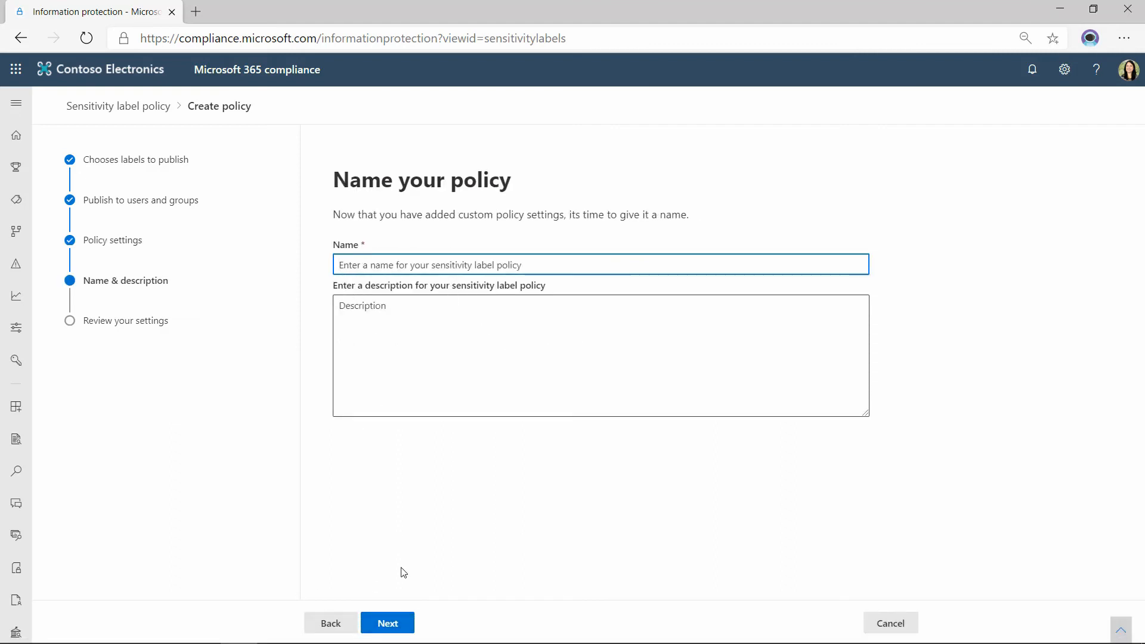
{"action": "type", "text": "X"}
{"action": "left_click", "coordinate": [387, 624]}
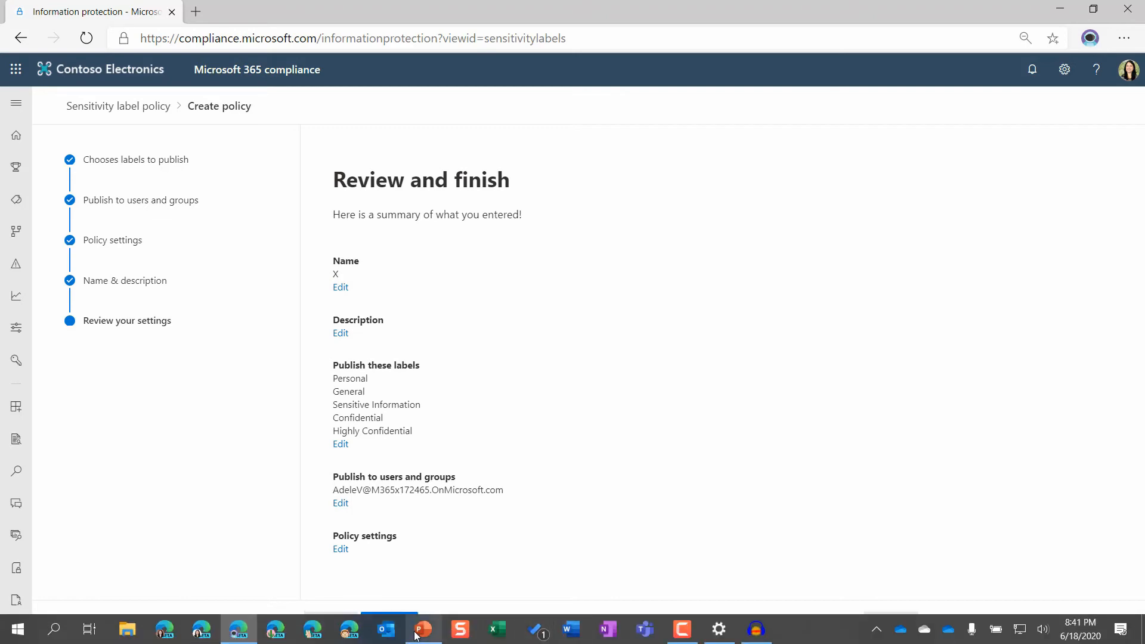
Switch to the PowerPoint presentation, show the sensitivity bar and display the list of sensitivity labels.
{"action": "left_click", "coordinate": [423, 634]}
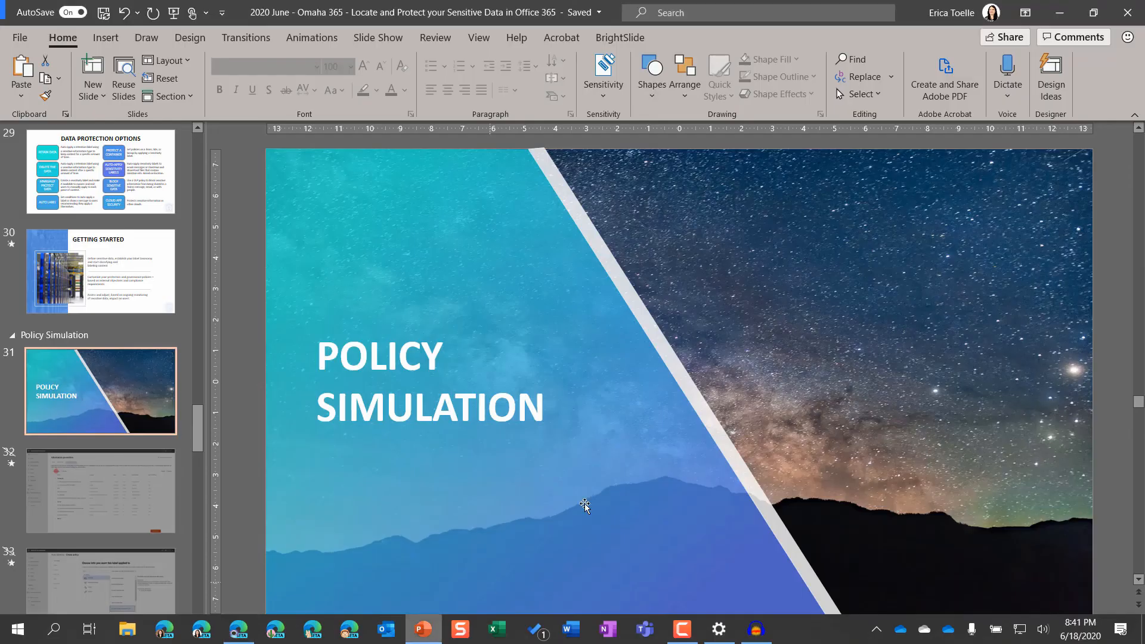
{"action": "left_click", "coordinate": [620, 99]}
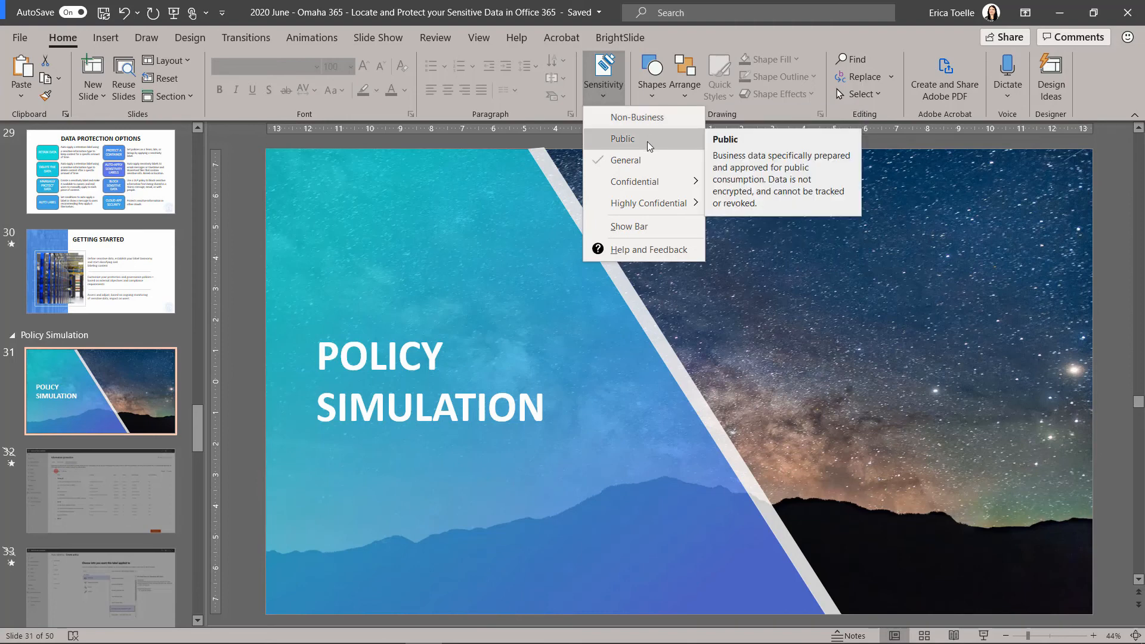
{"action": "left_click", "coordinate": [630, 226]}
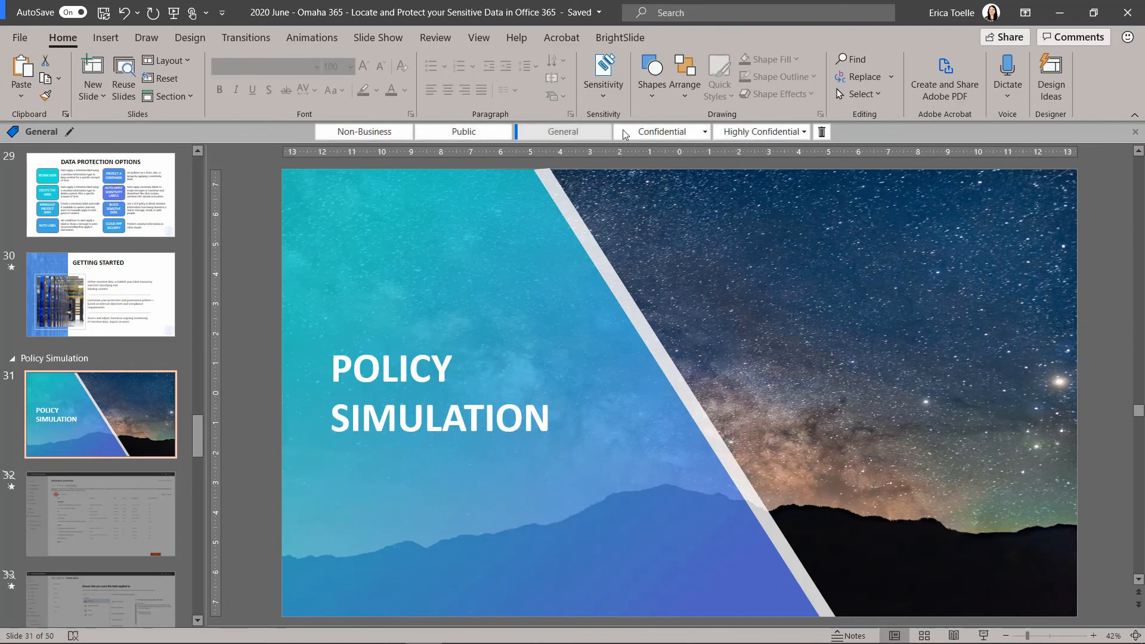
{"action": "left_click", "coordinate": [603, 75]}
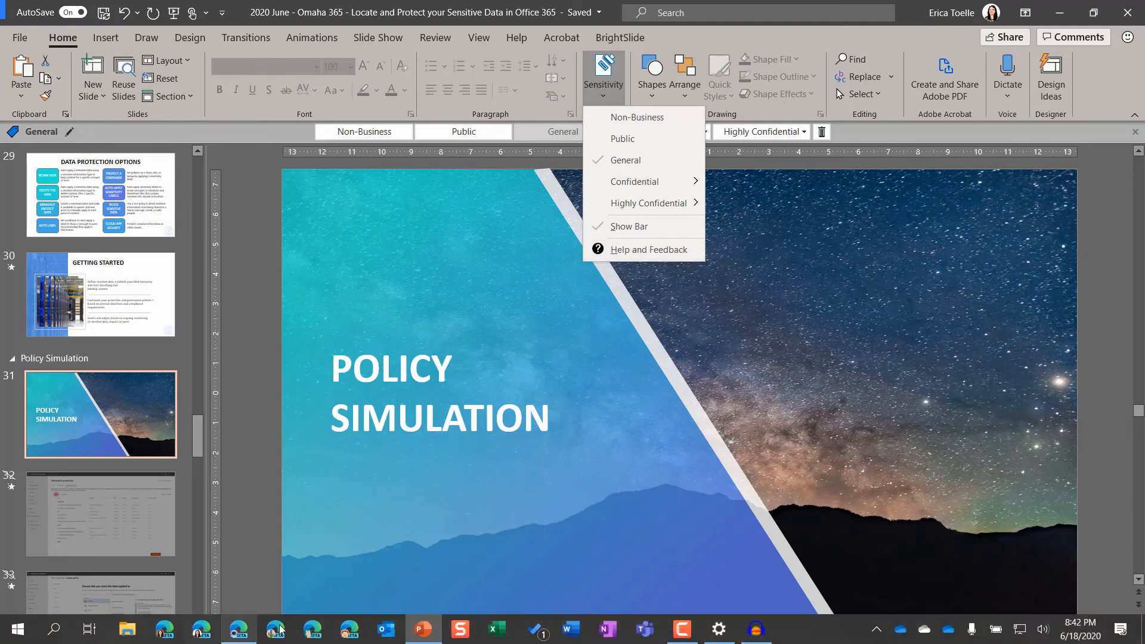
Switch back to Microsoft 365 compliance in the browser, cancel the label policy and open the auto-labeling policies.
{"action": "left_click", "coordinate": [238, 629]}
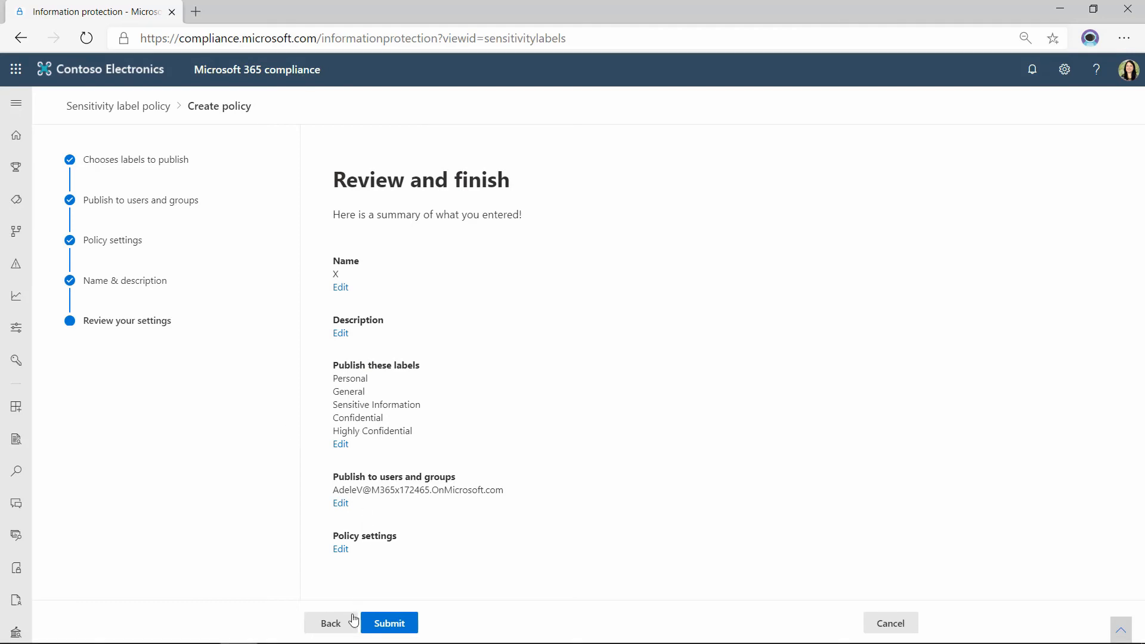
{"action": "left_click", "coordinate": [889, 623]}
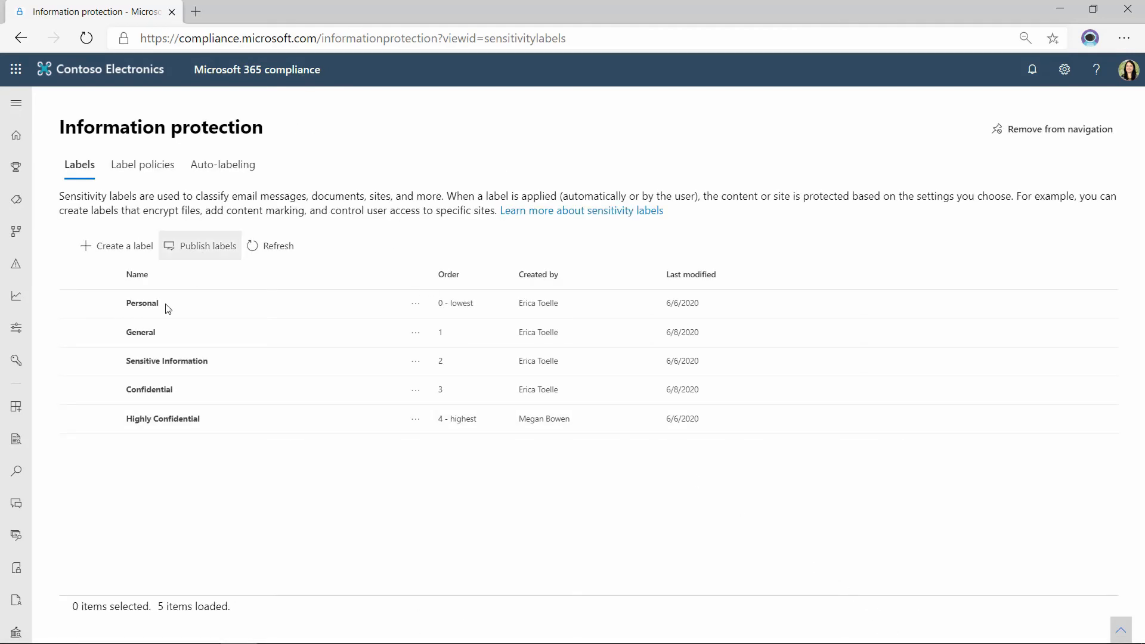
{"action": "left_click", "coordinate": [223, 165]}
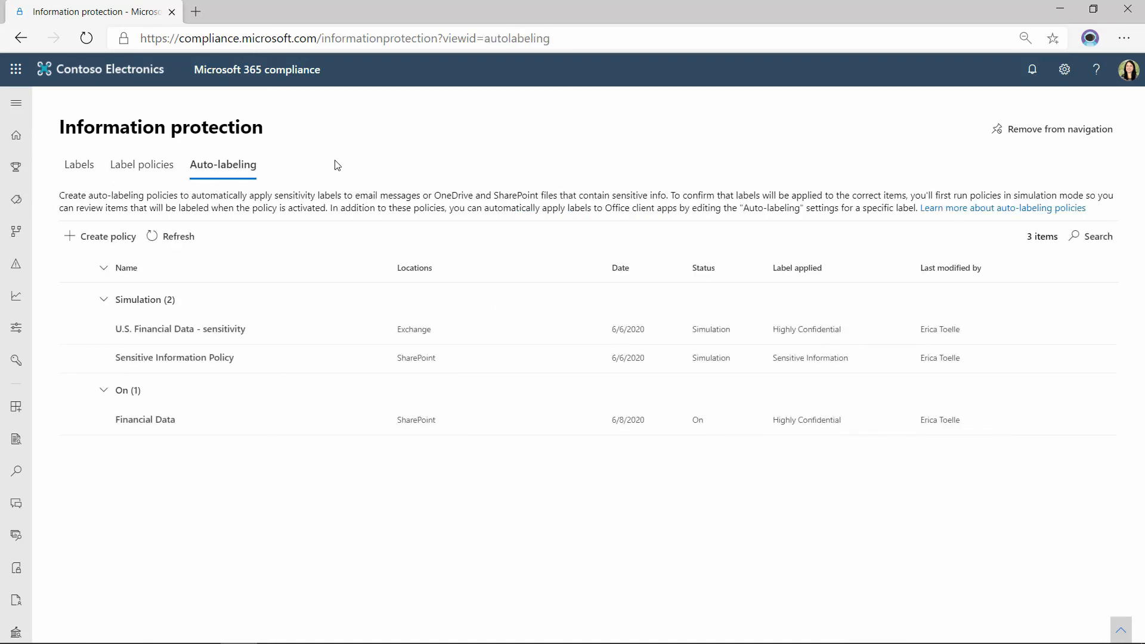
Start a new auto-labeling policy and examine the information protected by the U.S. Financial Data template in the Financial category.
{"action": "left_click", "coordinate": [99, 236]}
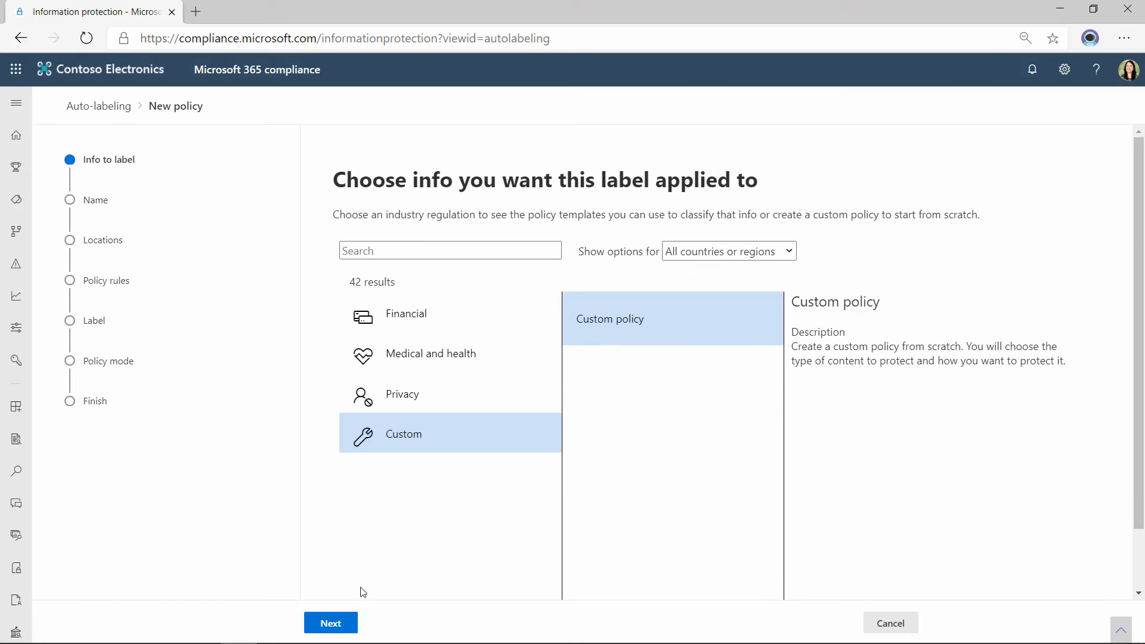
{"action": "left_click", "coordinate": [328, 624]}
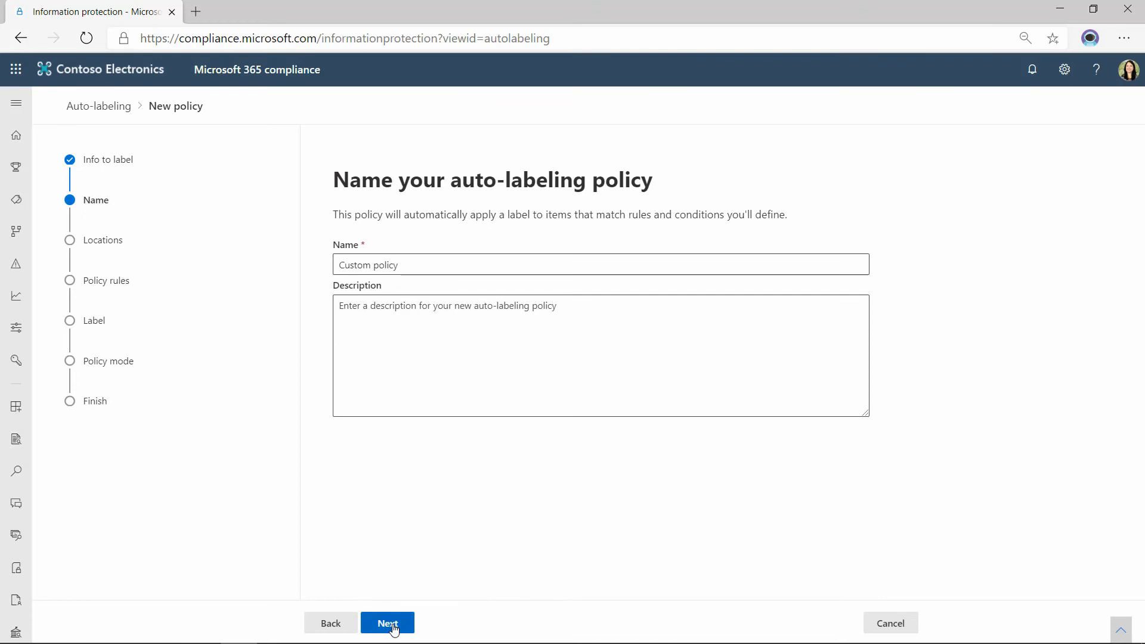
{"action": "left_click", "coordinate": [345, 623]}
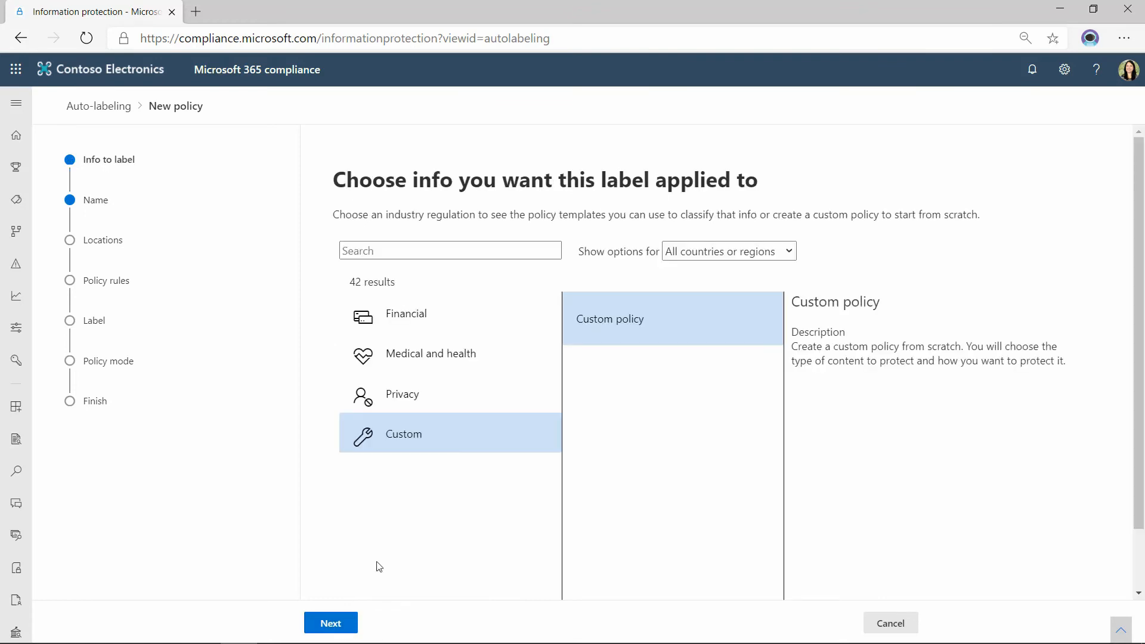
{"action": "left_click", "coordinate": [455, 325]}
{"action": "scroll", "coordinate": [663, 506], "scroll_direction": "down", "scroll_amount": 5}
{"action": "left_click", "coordinate": [633, 577]}
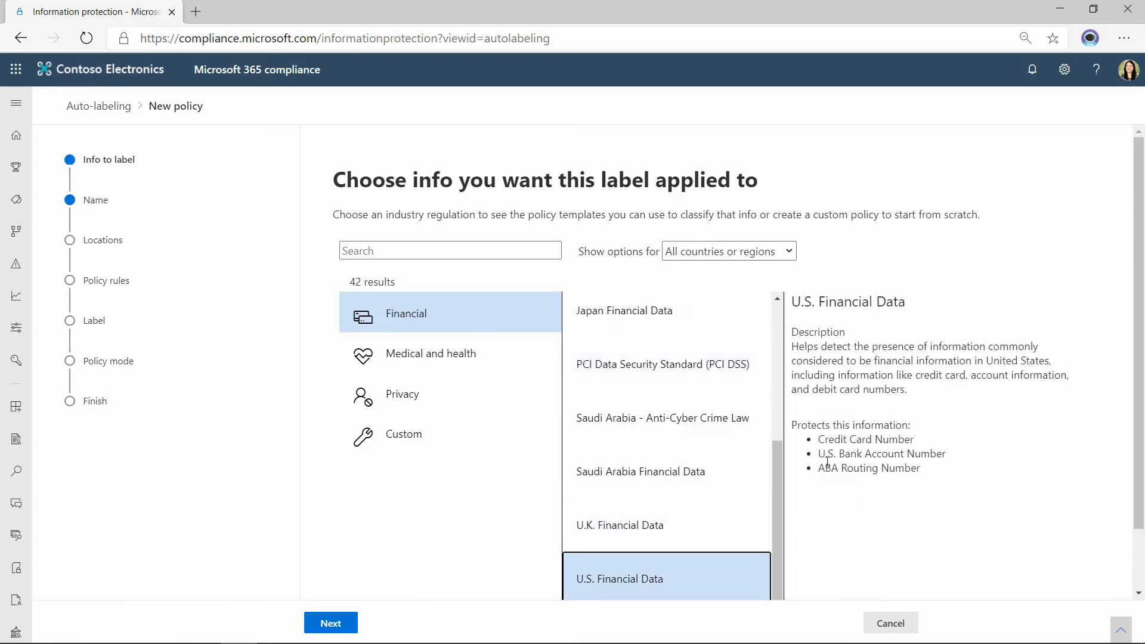
{"action": "left_click_drag", "start_coordinate": [822, 439], "coordinate": [921, 476]}
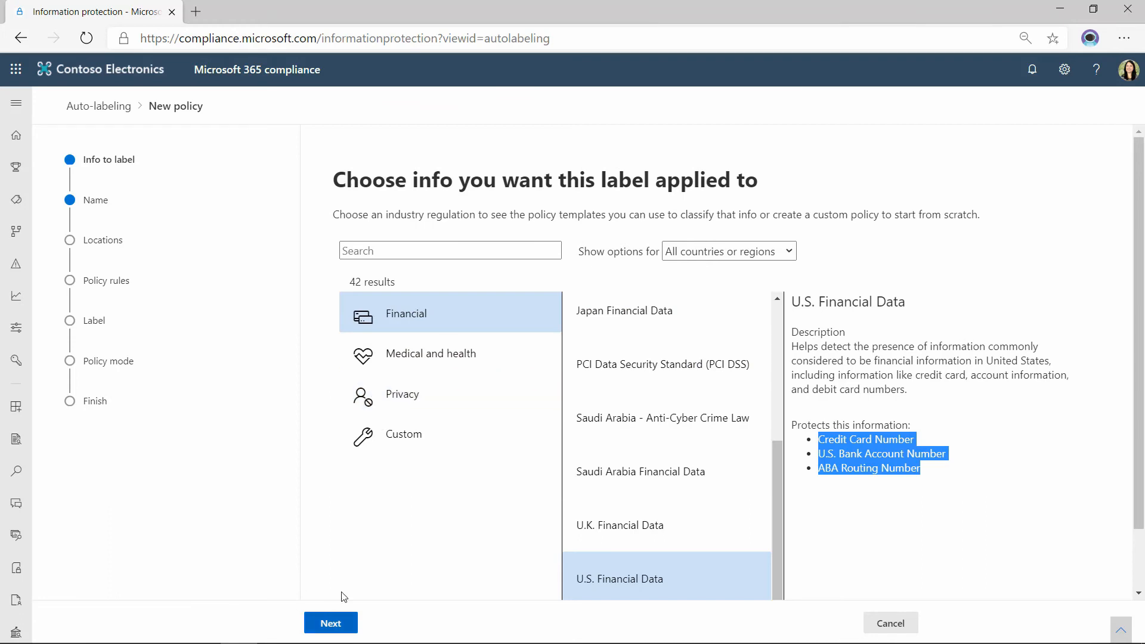
Choose the Custom policy template, keep the default policy name and proceed to the locations.
{"action": "left_click", "coordinate": [382, 435]}
{"action": "left_click", "coordinate": [332, 622]}
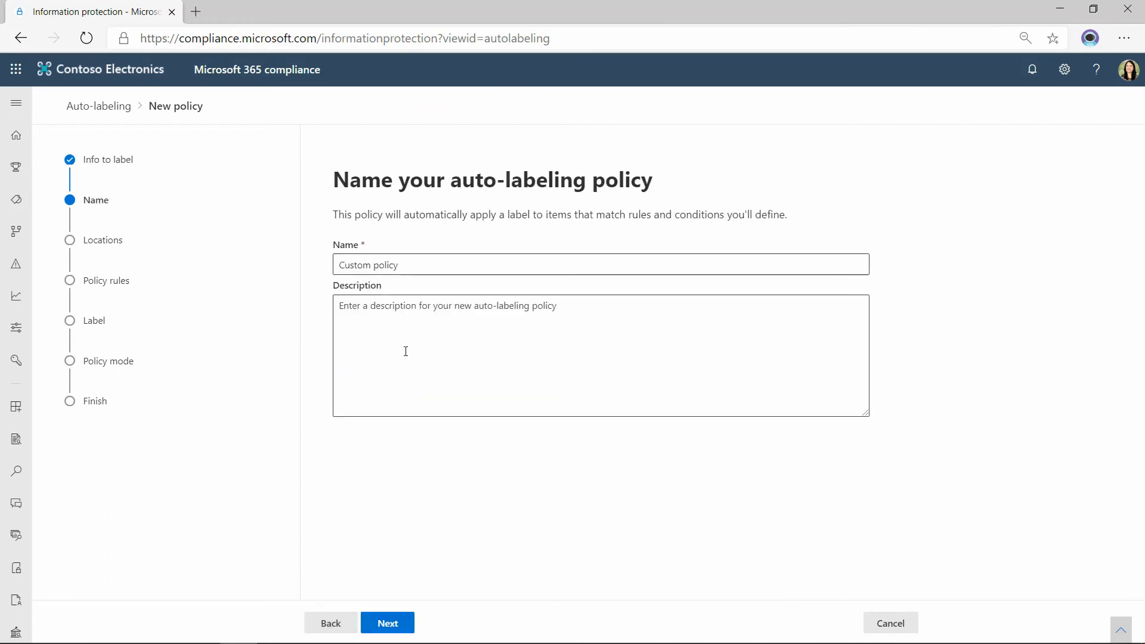
{"action": "left_click", "coordinate": [389, 622]}
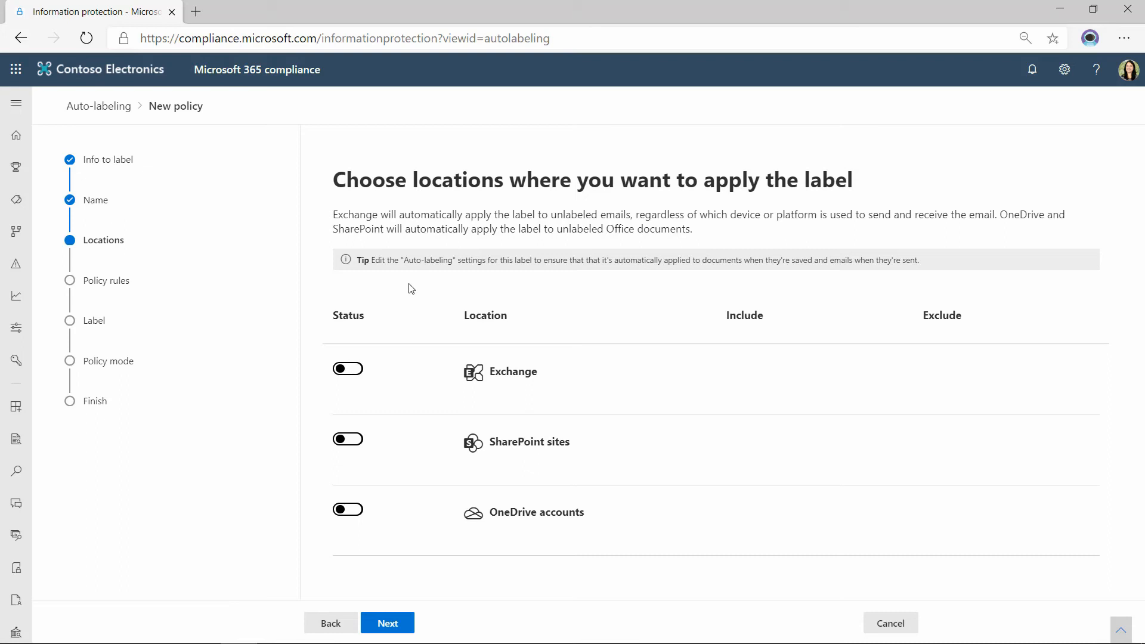
Turn on the Exchange, SharePoint sites and OneDrive accounts locations for the auto-labeling policy.
{"action": "left_click", "coordinate": [358, 373]}
{"action": "left_click", "coordinate": [356, 440]}
{"action": "left_click", "coordinate": [353, 512]}
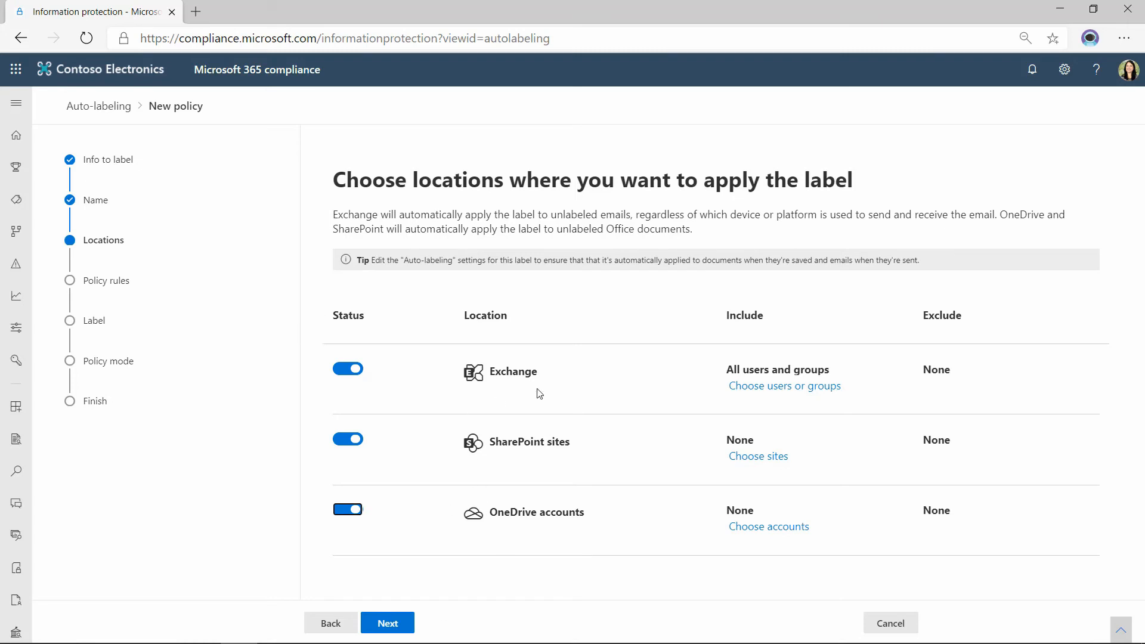
Limit the Exchange location to a single user, the one listed just below Conf Room Adams.
{"action": "left_click", "coordinate": [775, 386]}
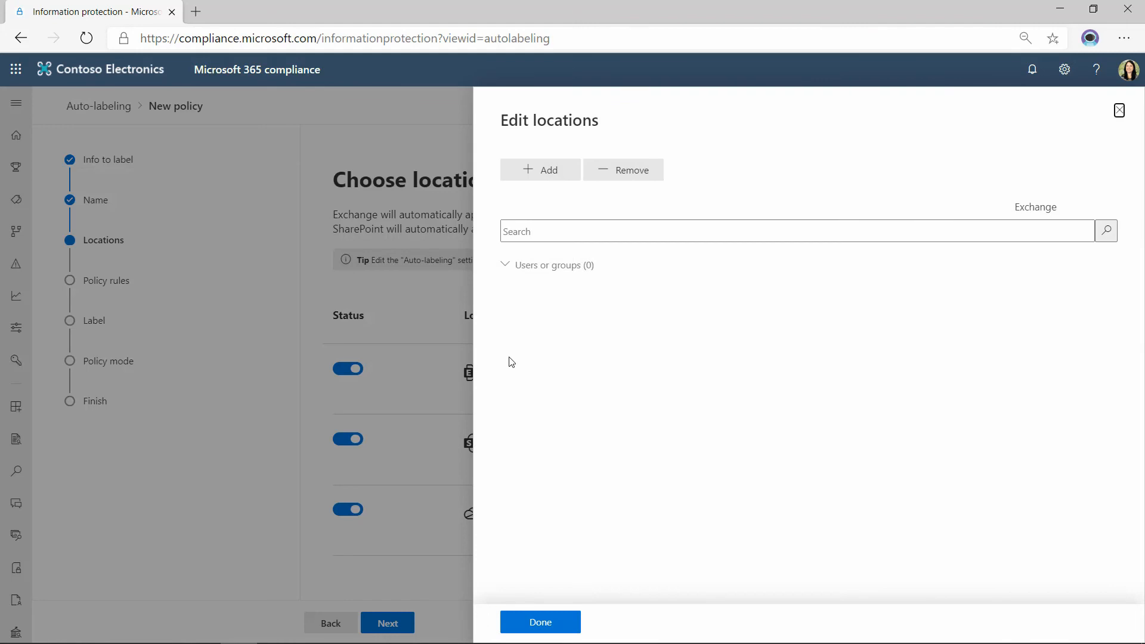
{"action": "left_click", "coordinate": [540, 173]}
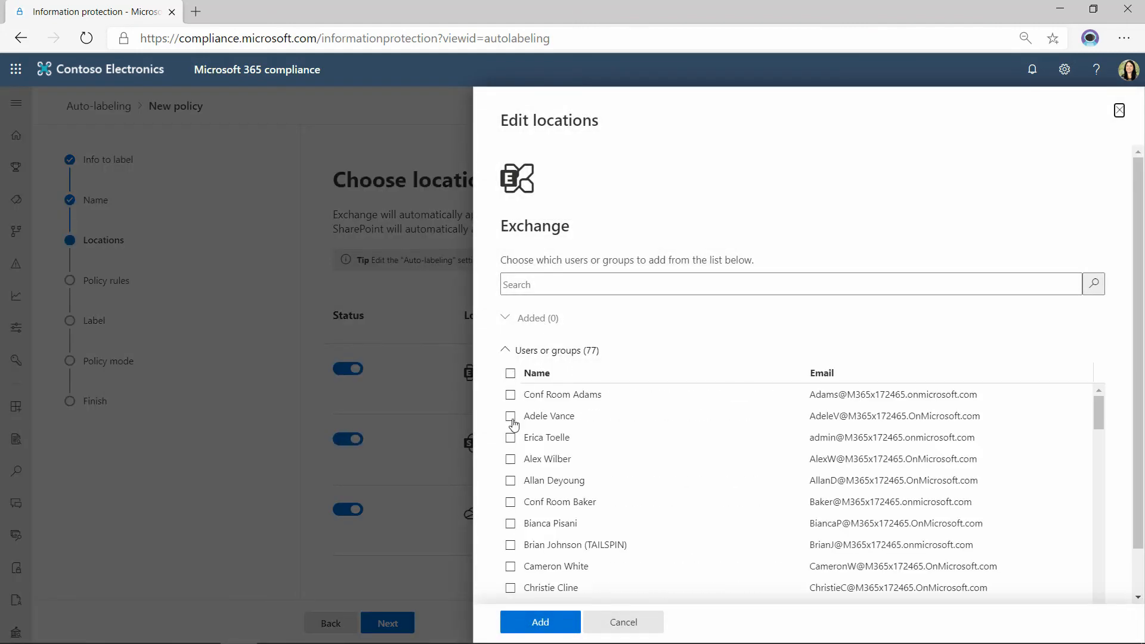
{"action": "left_click", "coordinate": [511, 417]}
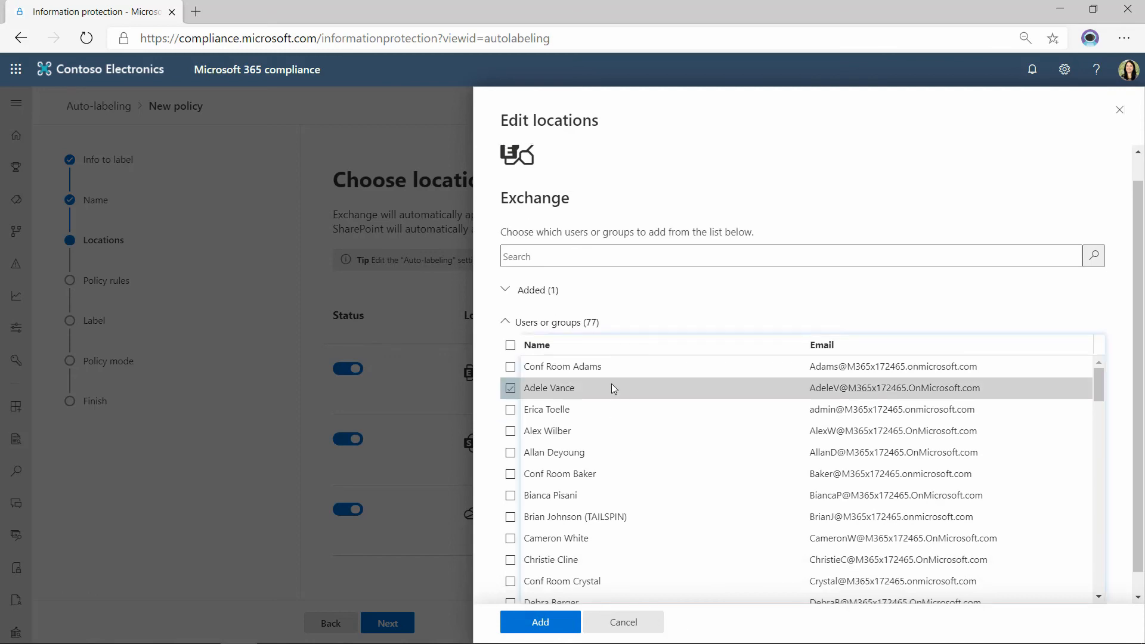
{"action": "left_click", "coordinate": [567, 617]}
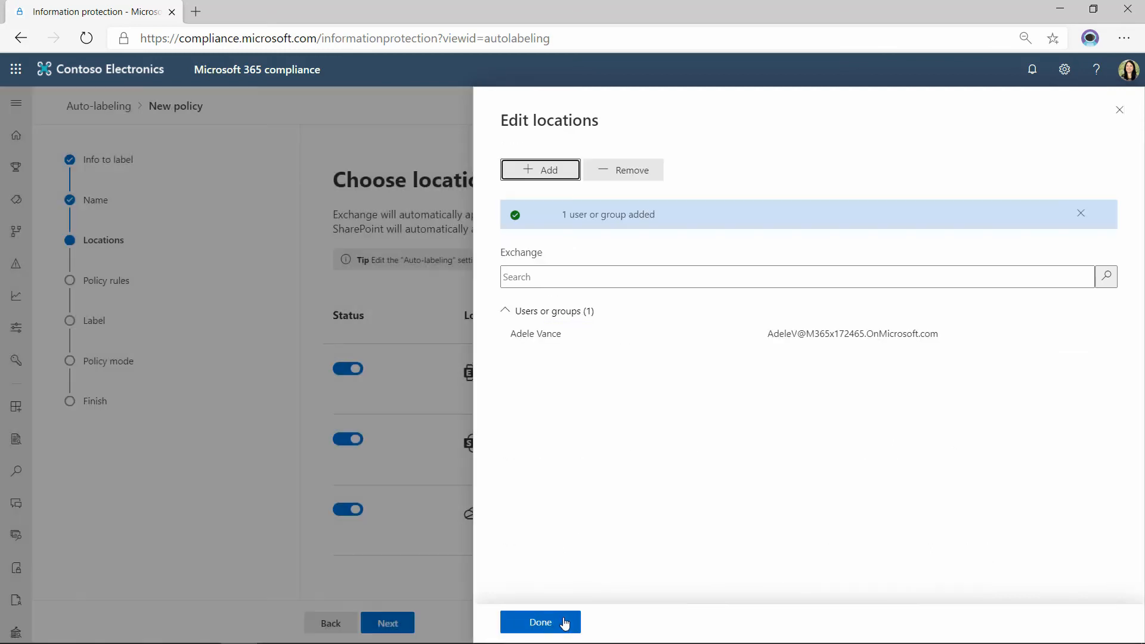
{"action": "left_click", "coordinate": [573, 620]}
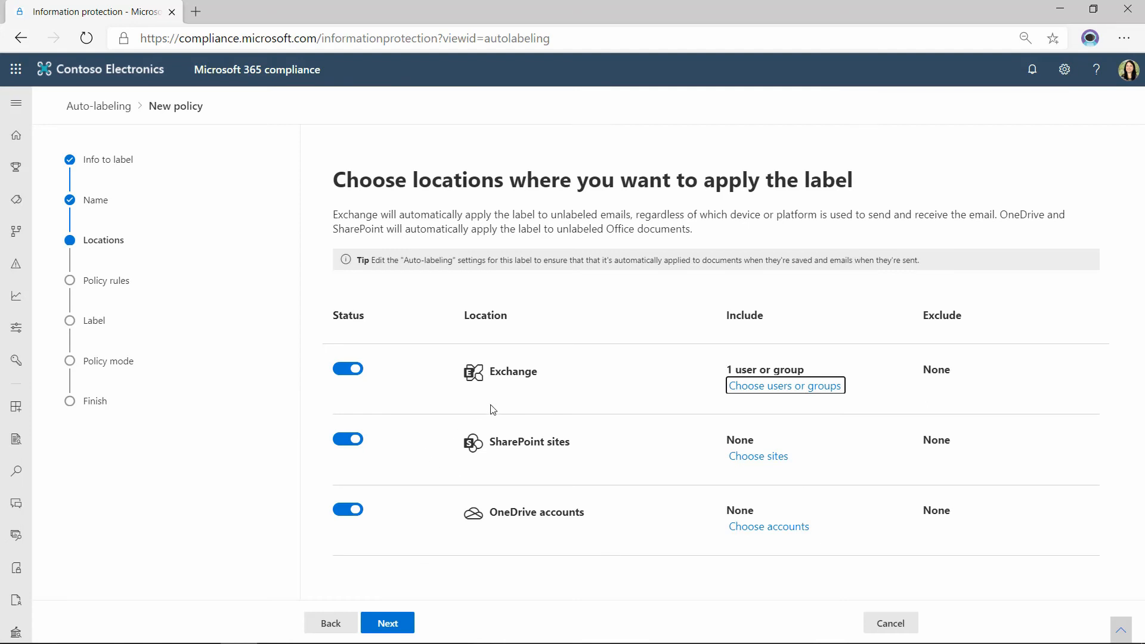
Look at how sites are specified by URL for the SharePoint sites location, and leave without adding one.
{"action": "left_click", "coordinate": [759, 456]}
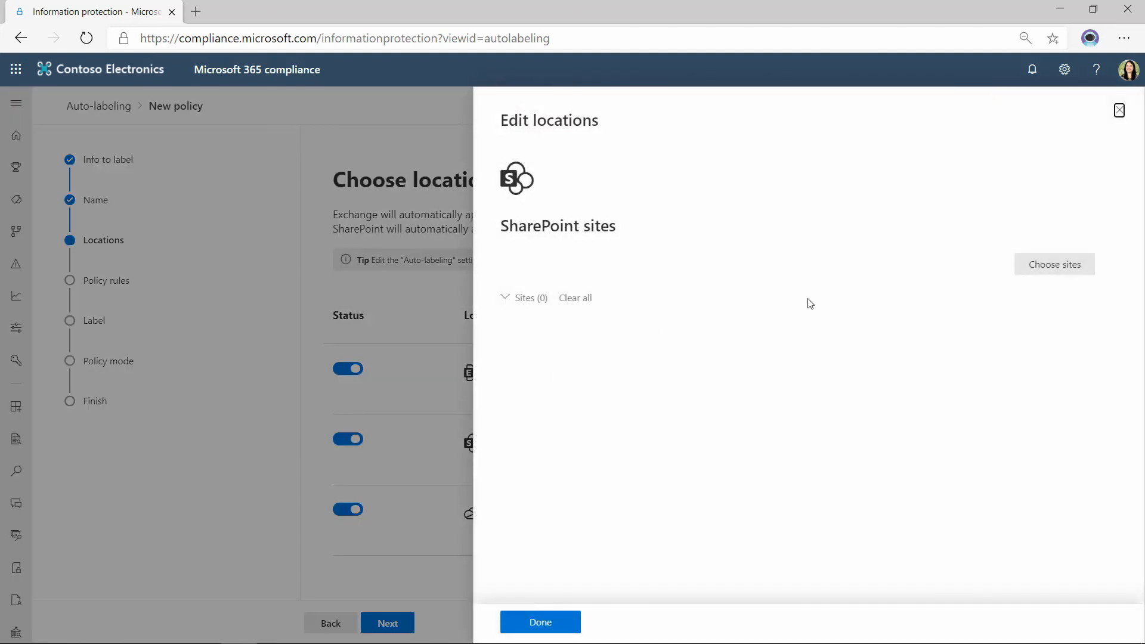
{"action": "left_click", "coordinate": [1057, 262]}
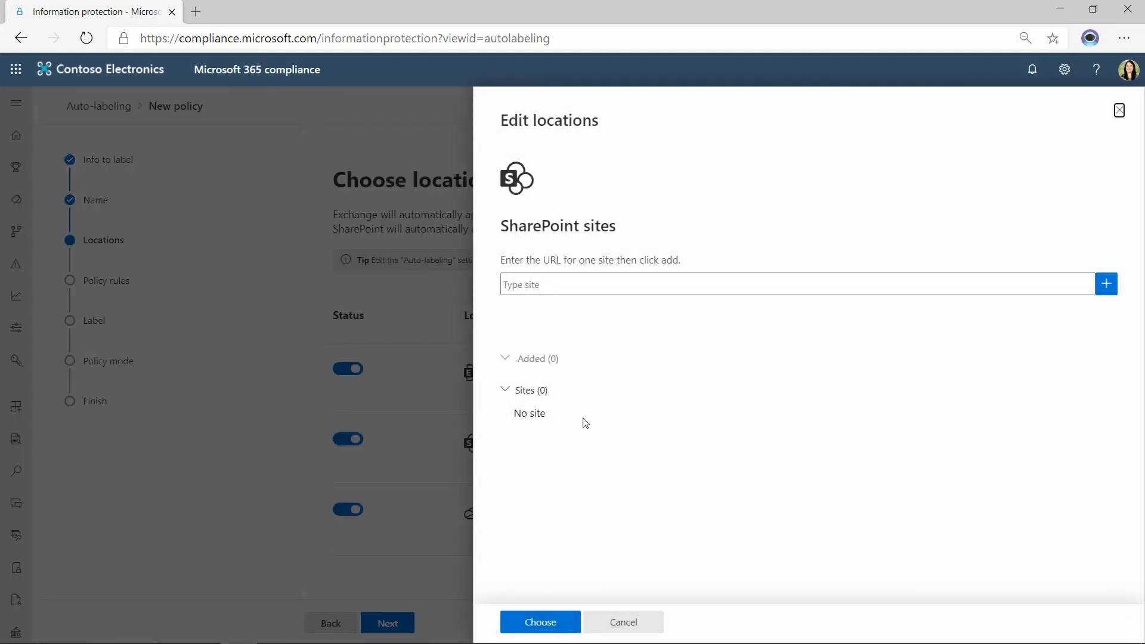
{"action": "left_click", "coordinate": [551, 287]}
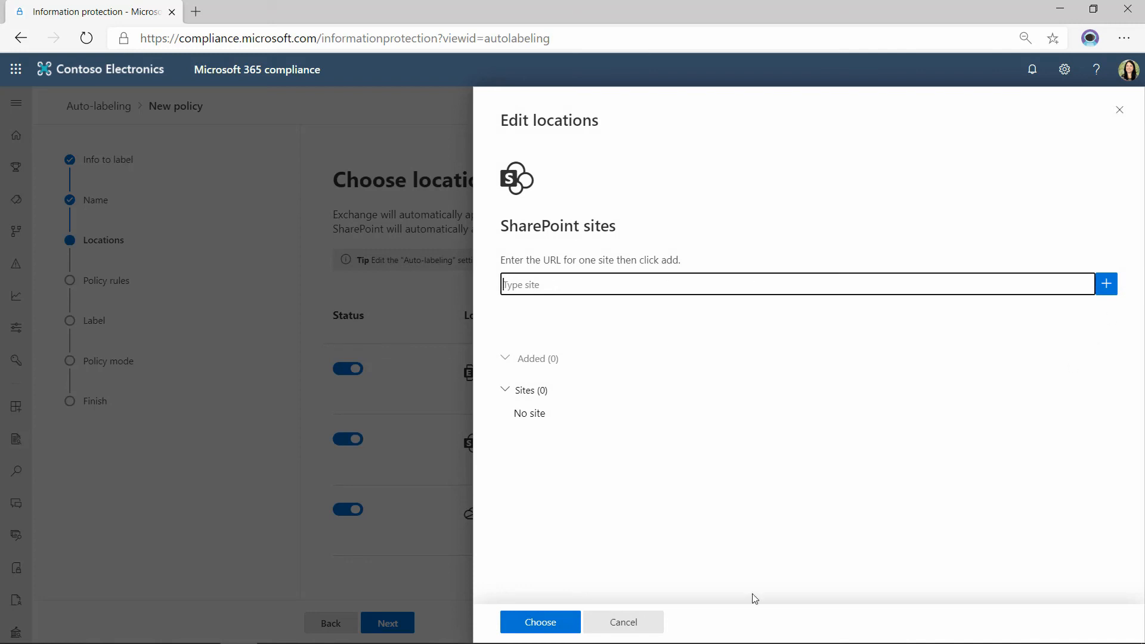
{"action": "mouse_move", "coordinate": [632, 629]}
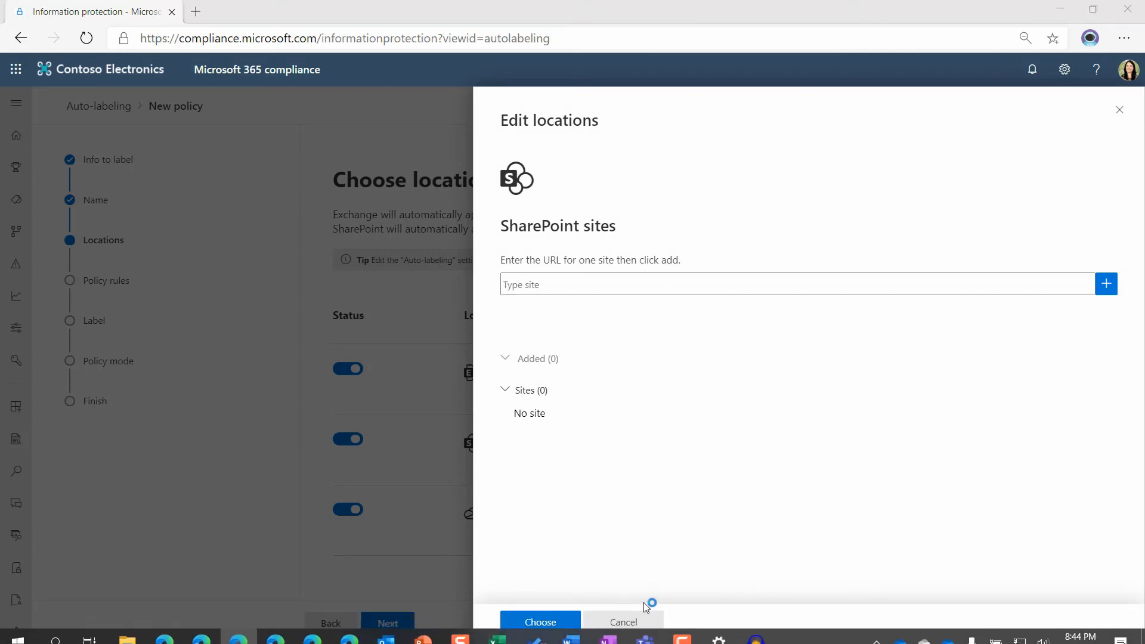
{"action": "left_click", "coordinate": [624, 626]}
{"action": "left_click", "coordinate": [571, 626]}
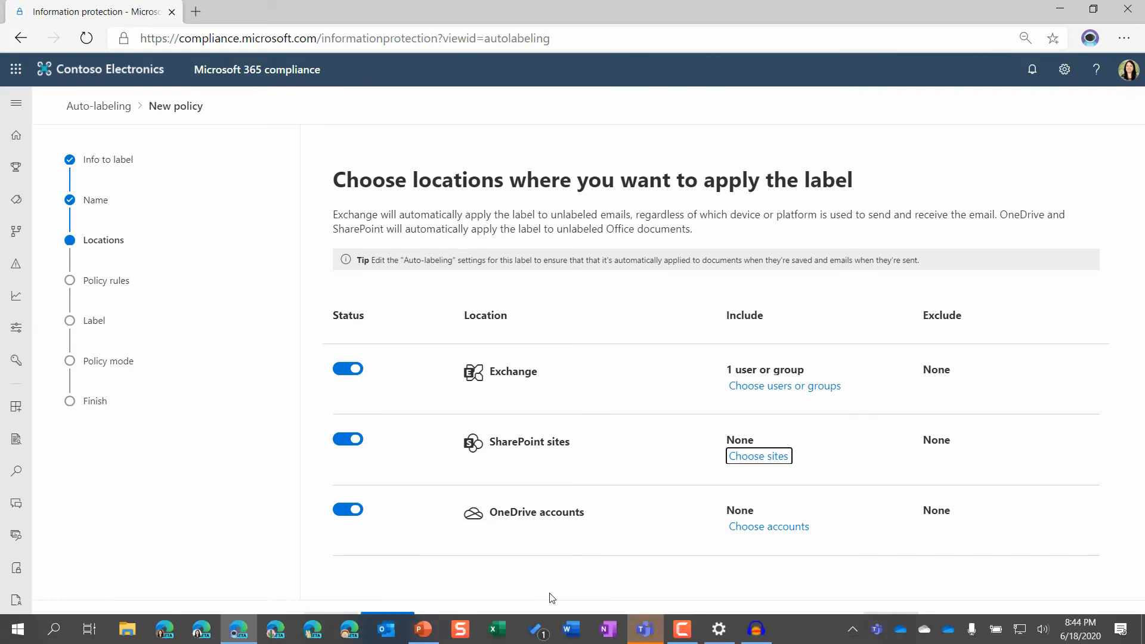
Turn off the SharePoint sites and OneDrive accounts locations and proceed to the policy rules.
{"action": "mouse_move", "coordinate": [644, 629]}
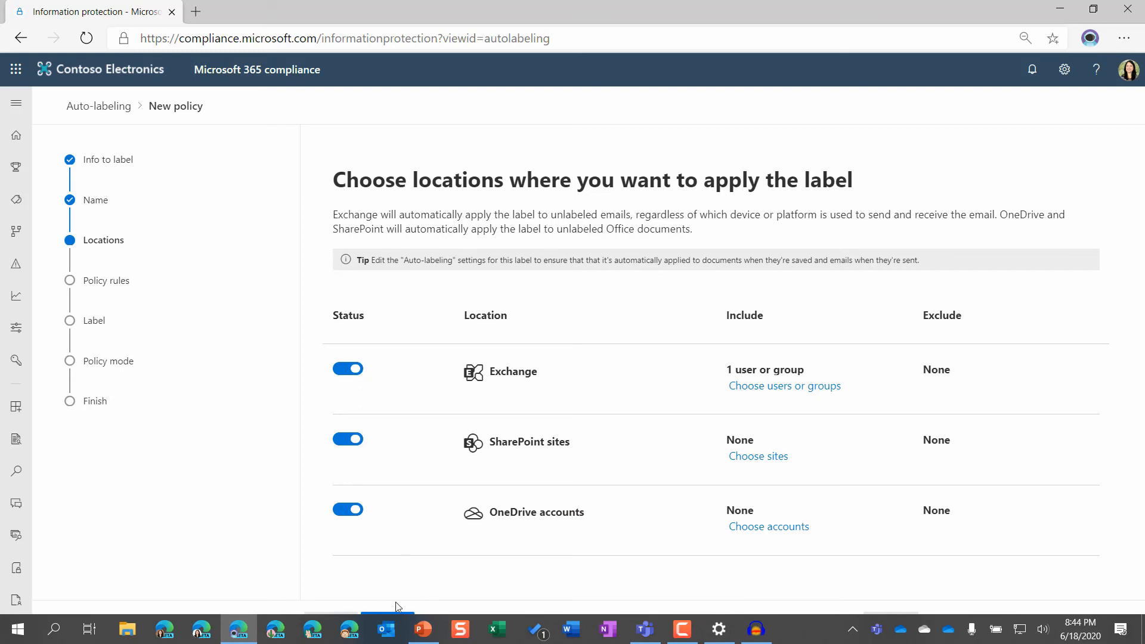
{"action": "left_click", "coordinate": [351, 446]}
{"action": "left_click", "coordinate": [347, 514]}
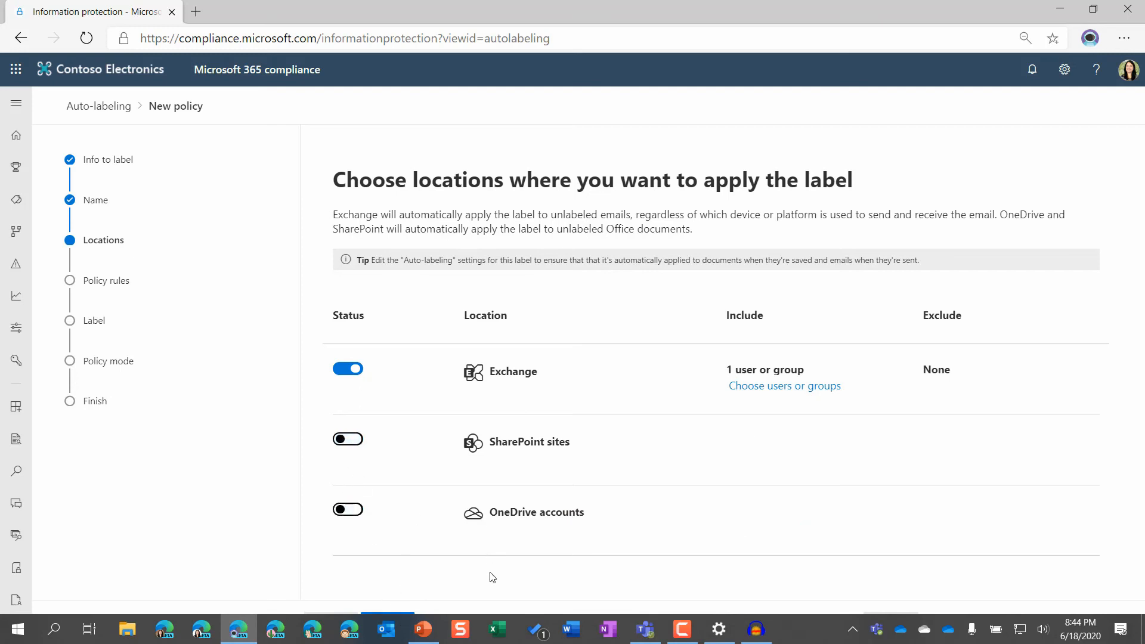
{"action": "left_click", "coordinate": [402, 615]}
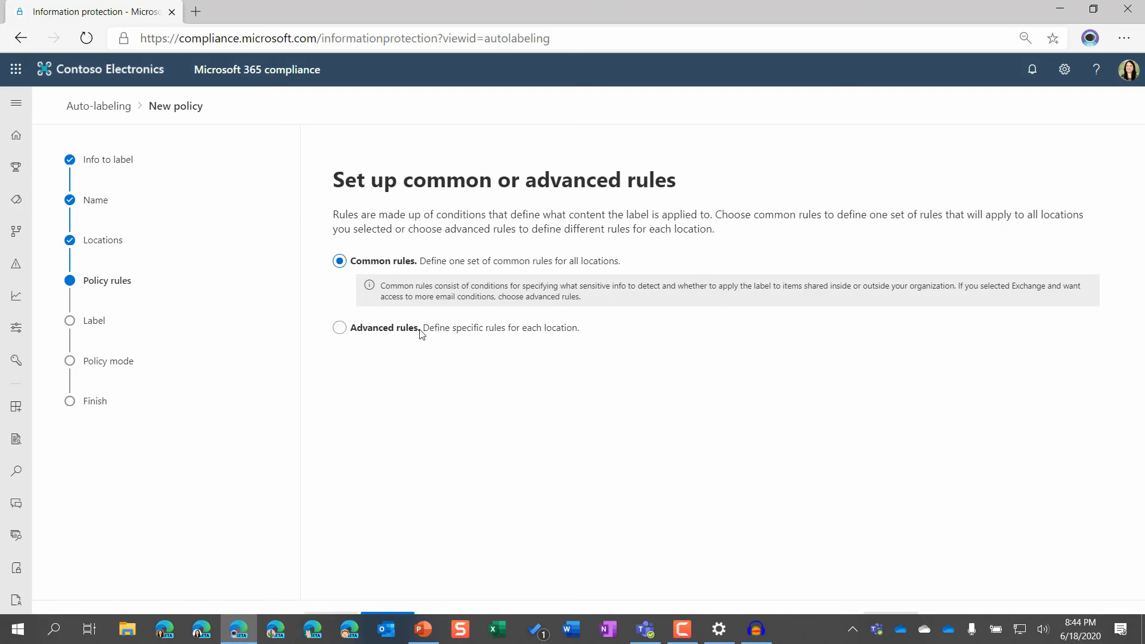
Choose common rules for all locations rather than advanced rules, and continue to the rule definitions.
{"action": "left_click", "coordinate": [572, 334]}
{"action": "left_click", "coordinate": [339, 262]}
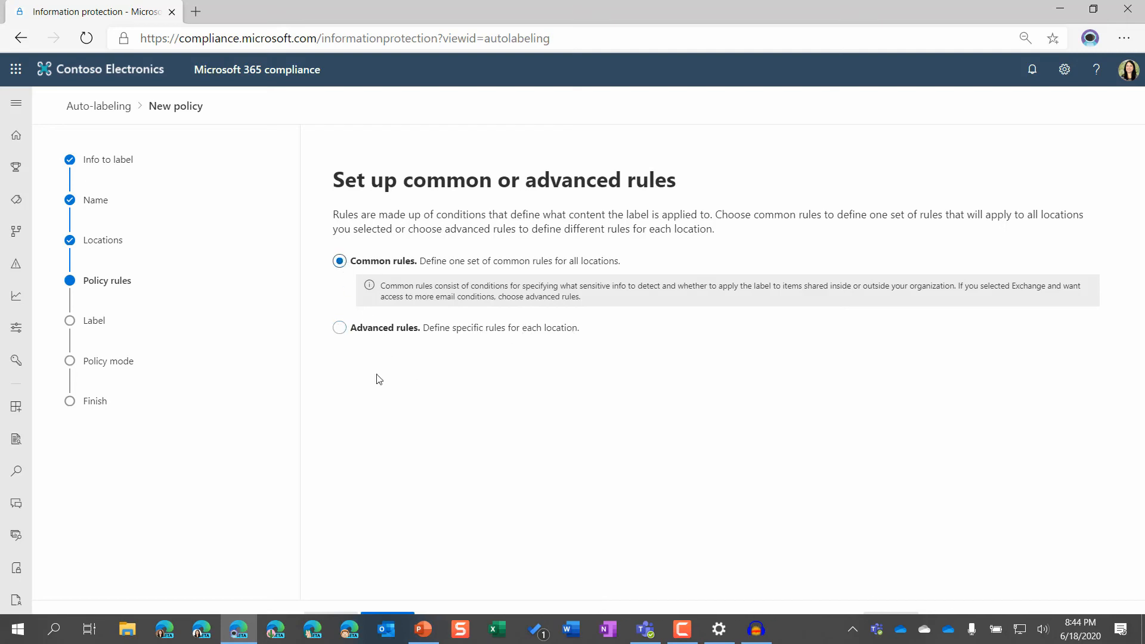
{"action": "left_click", "coordinate": [393, 617]}
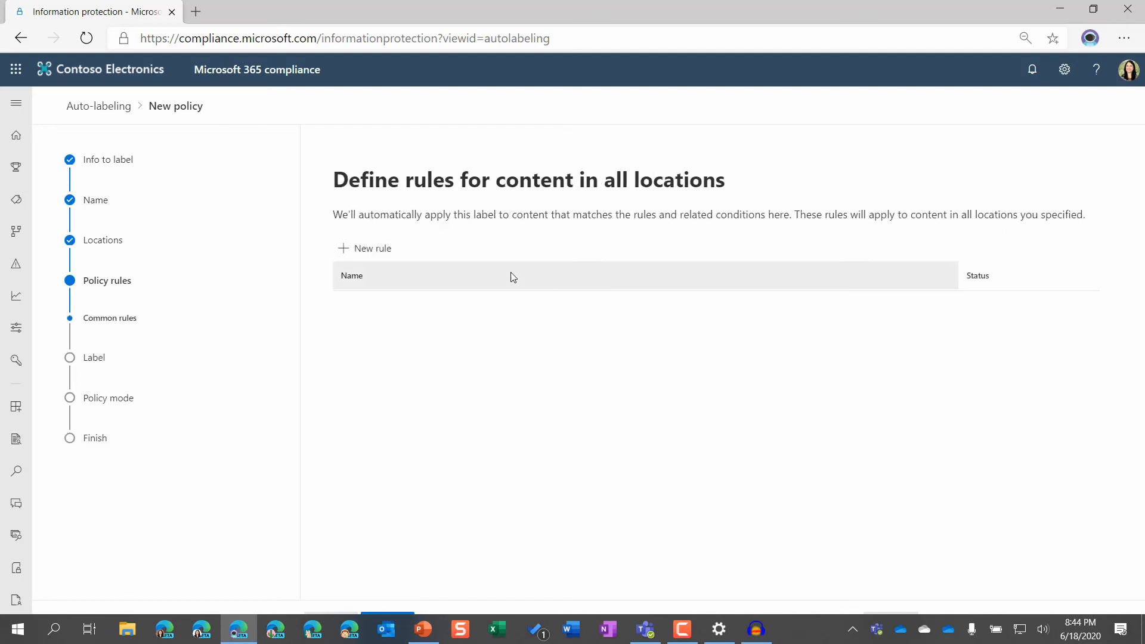
Start a new common rule and name it "High Amount of Information".
{"action": "left_click", "coordinate": [375, 258]}
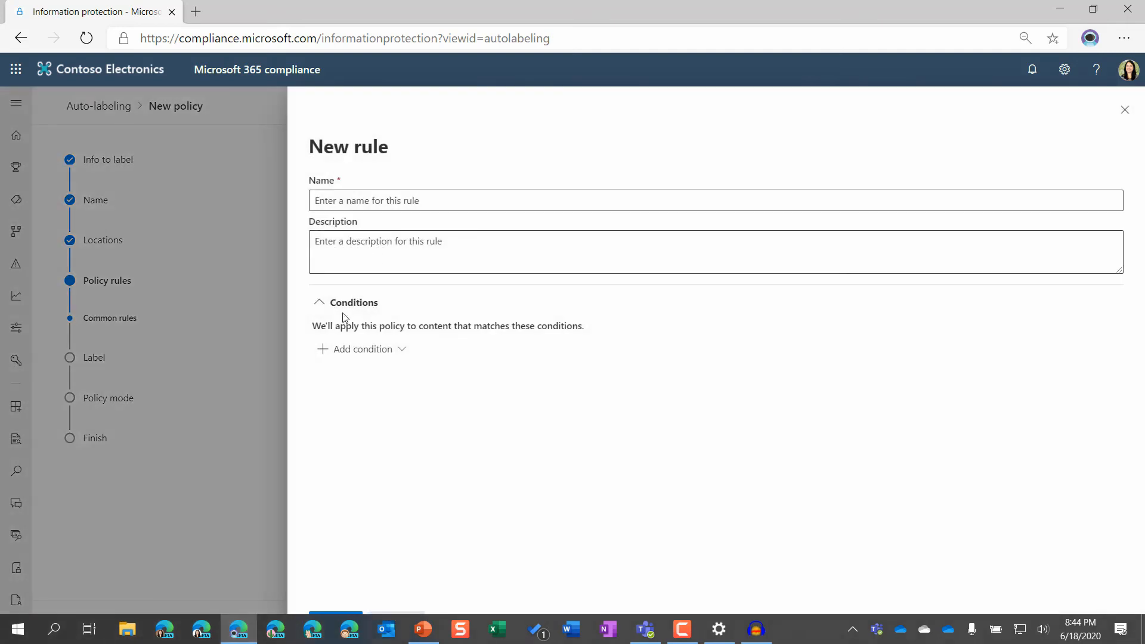
{"action": "left_click", "coordinate": [361, 201]}
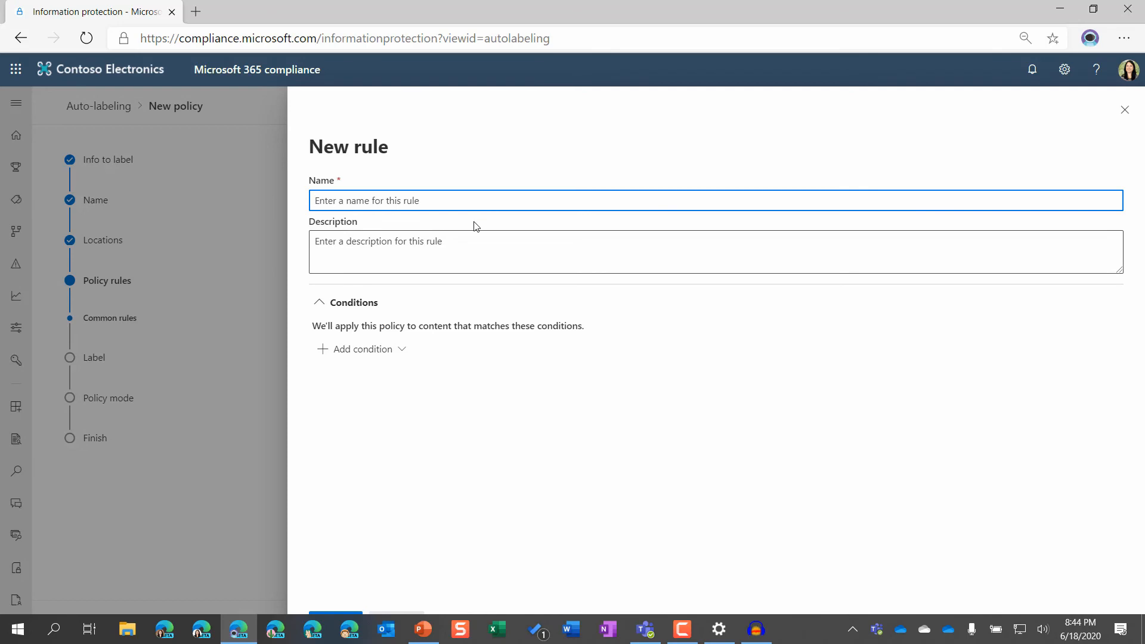
{"action": "type", "text": "hIGH aMOUNT OF iNFORMATION"}
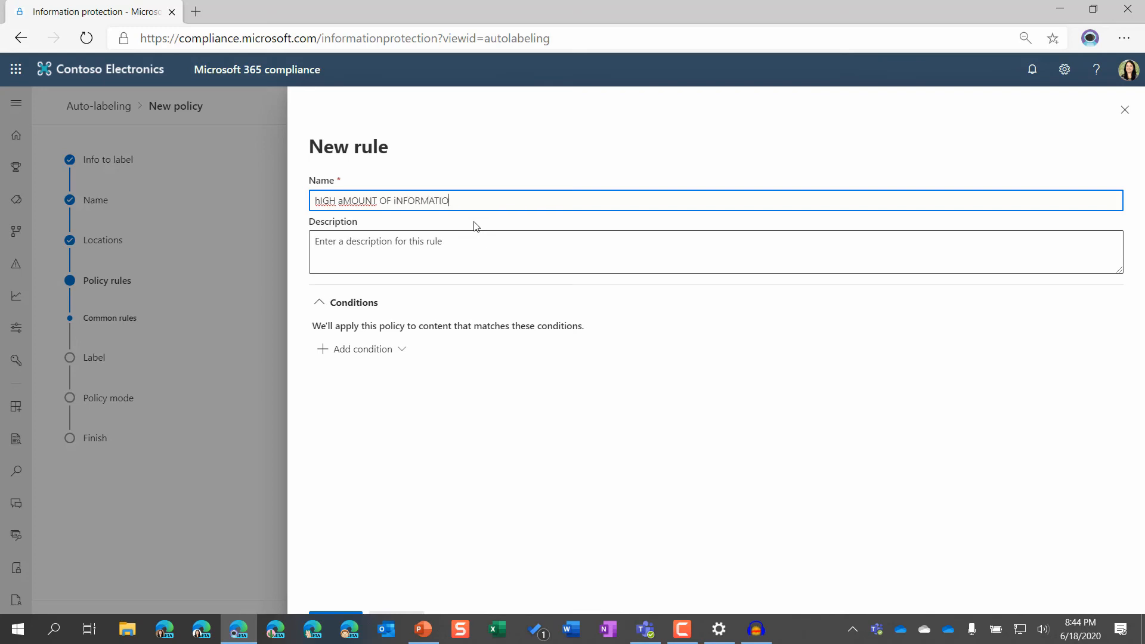
{"action": "key", "text": "BackSpace"}
{"action": "key", "text": "BackSpace"}
{"action": "key", "text": "BackSpace"}
{"action": "key", "text": "BackSpace"}
{"action": "key", "text": "BackSpace"}
{"action": "key", "text": "BackSpace"}
{"action": "key", "text": "BackSpace"}
{"action": "key", "text": "BackSpace"}
{"action": "key", "text": "BackSpace"}
{"action": "key", "text": "BackSpace"}
{"action": "key", "text": "BackSpace"}
{"action": "key", "text": "BackSpace"}
{"action": "key", "text": "BackSpace"}
{"action": "key", "text": "BackSpace"}
{"action": "key", "text": "BackSpace"}
{"action": "key", "text": "BackSpace"}
{"action": "key", "text": "BackSpace"}
{"action": "key", "text": "BackSpace"}
{"action": "key", "text": "BackSpace"}
{"action": "key", "text": "BackSpace"}
{"action": "key", "text": "BackSpace"}
{"action": "type", "text": "High"}
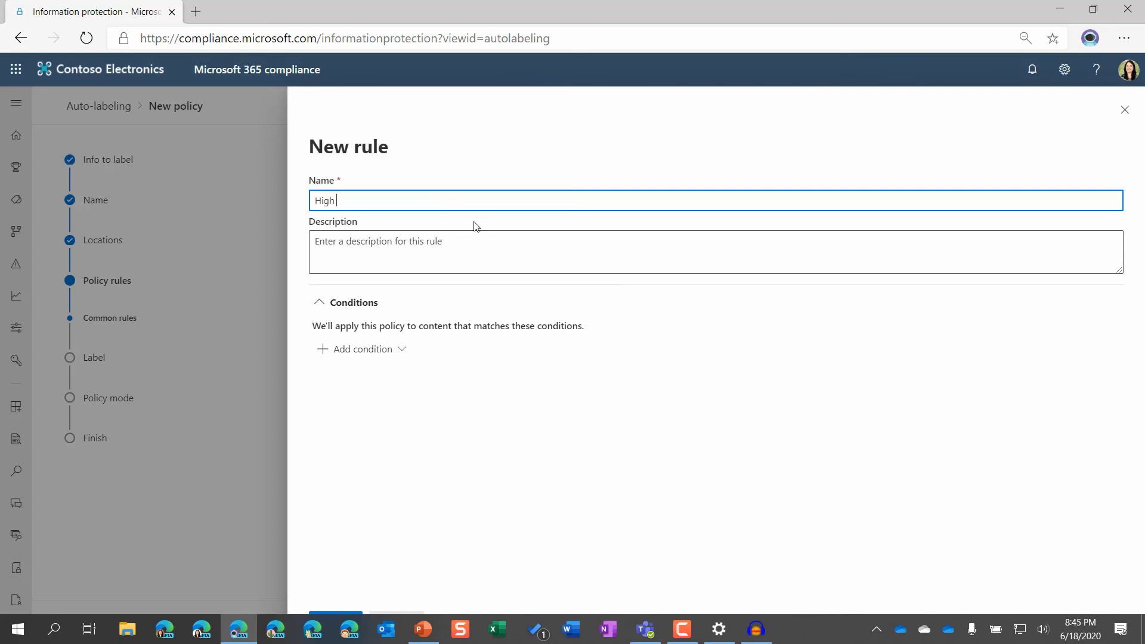
{"action": "type", "text": " Amount of Information"}
Add a sensitive info types condition containing U.S. Individual Taxpayer Identification Number (ITIN) and Canada Social Insurance Number.
{"action": "left_click", "coordinate": [352, 350]}
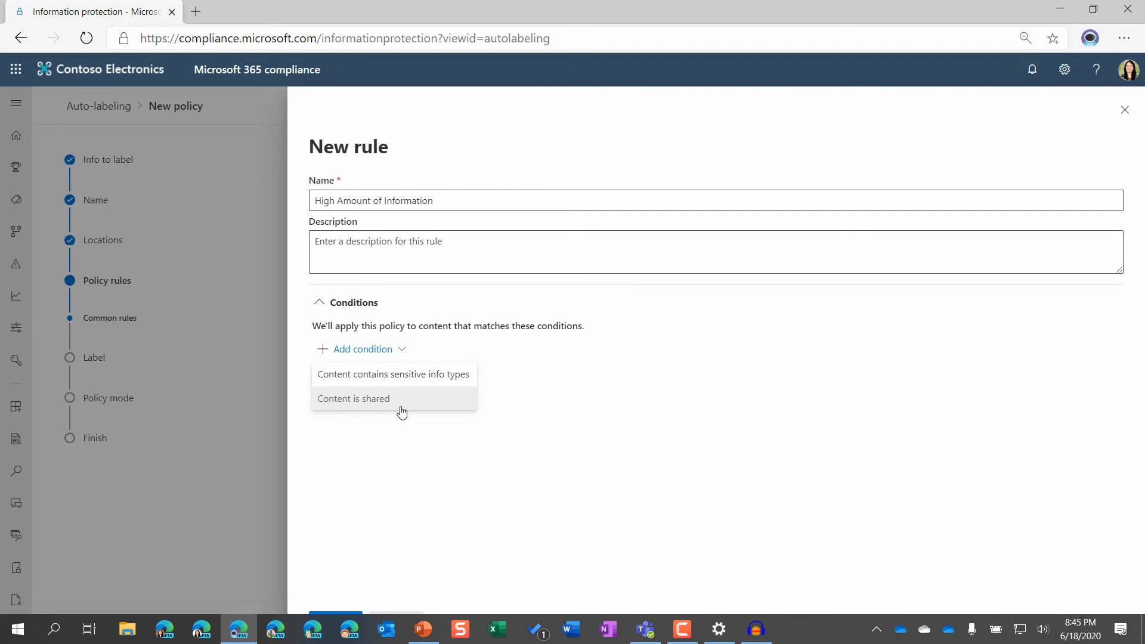
{"action": "left_click", "coordinate": [391, 374]}
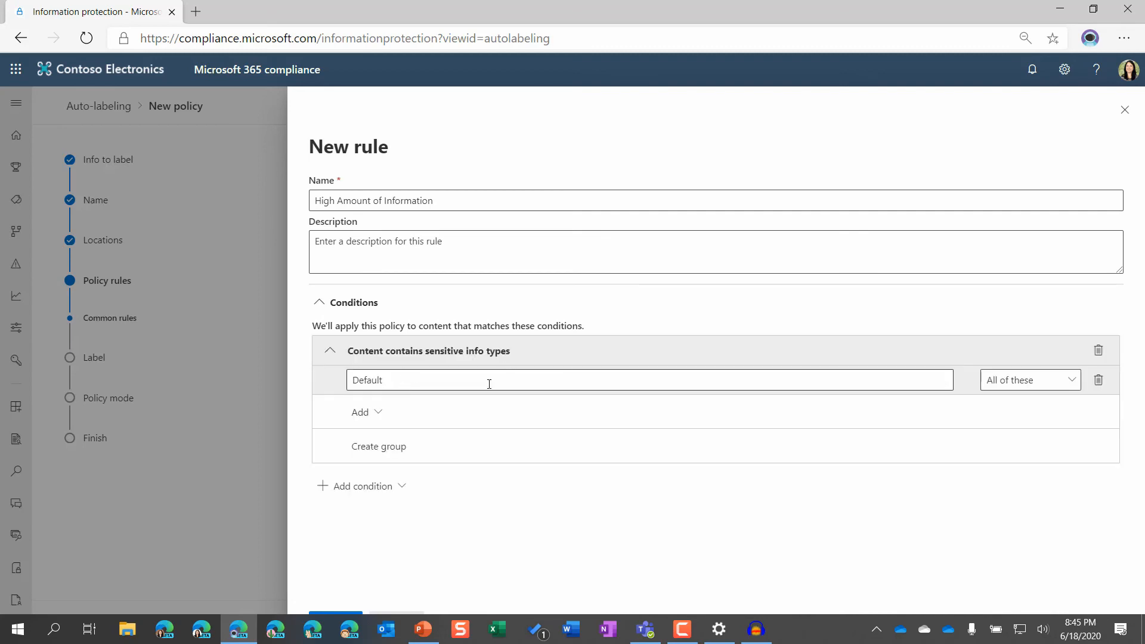
{"action": "left_click", "coordinate": [378, 413]}
{"action": "left_click", "coordinate": [400, 450]}
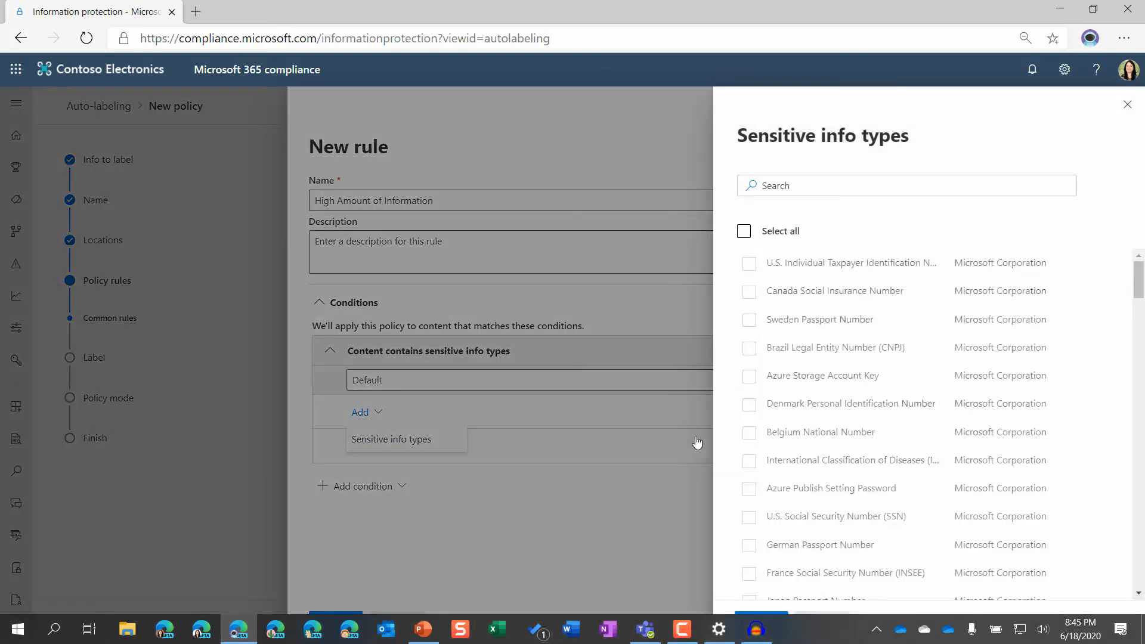
{"action": "left_click", "coordinate": [749, 263]}
{"action": "left_click", "coordinate": [749, 297]}
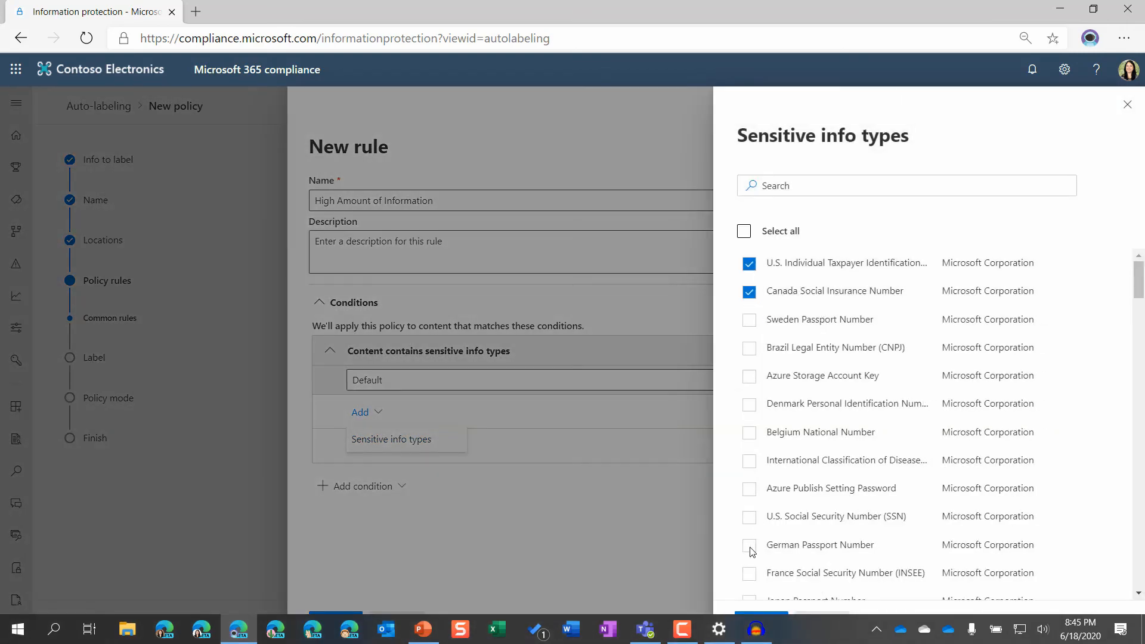
{"action": "left_click", "coordinate": [761, 614]}
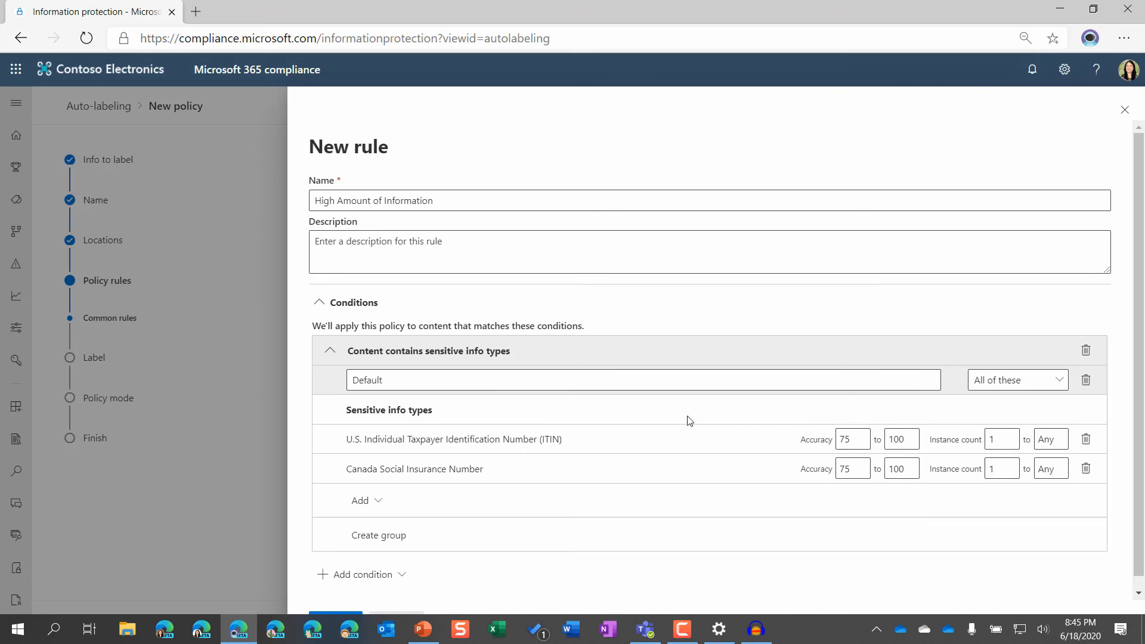
Examine the name and the matching options of the Default sensitive info group without changing them.
{"action": "double_click", "coordinate": [422, 377]}
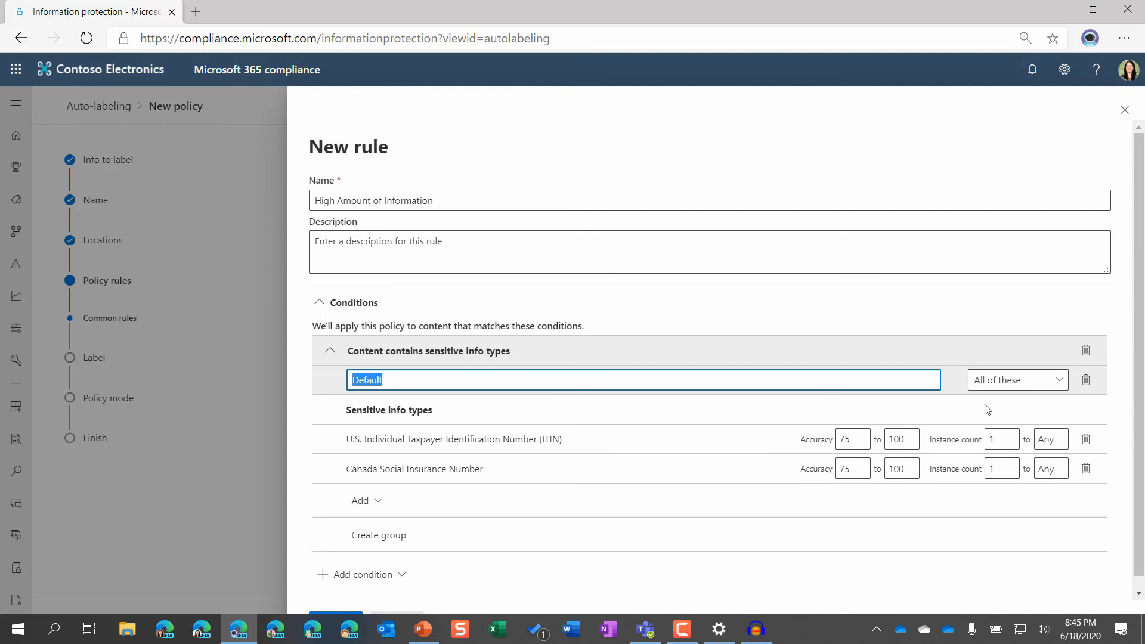
{"action": "left_click", "coordinate": [997, 389]}
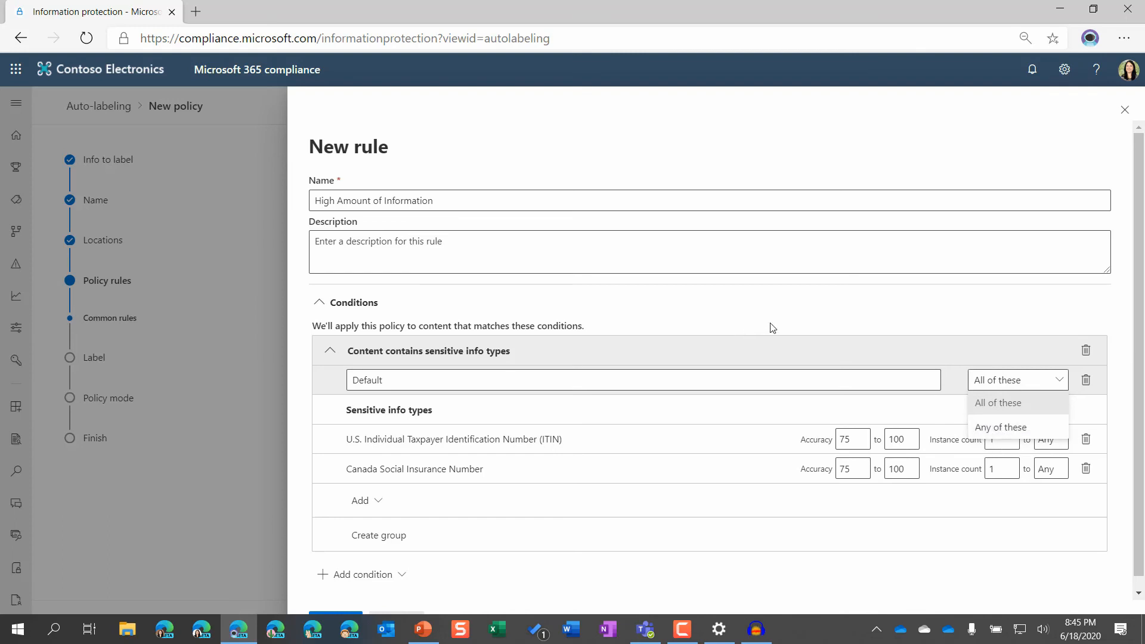
{"action": "left_click", "coordinate": [711, 325]}
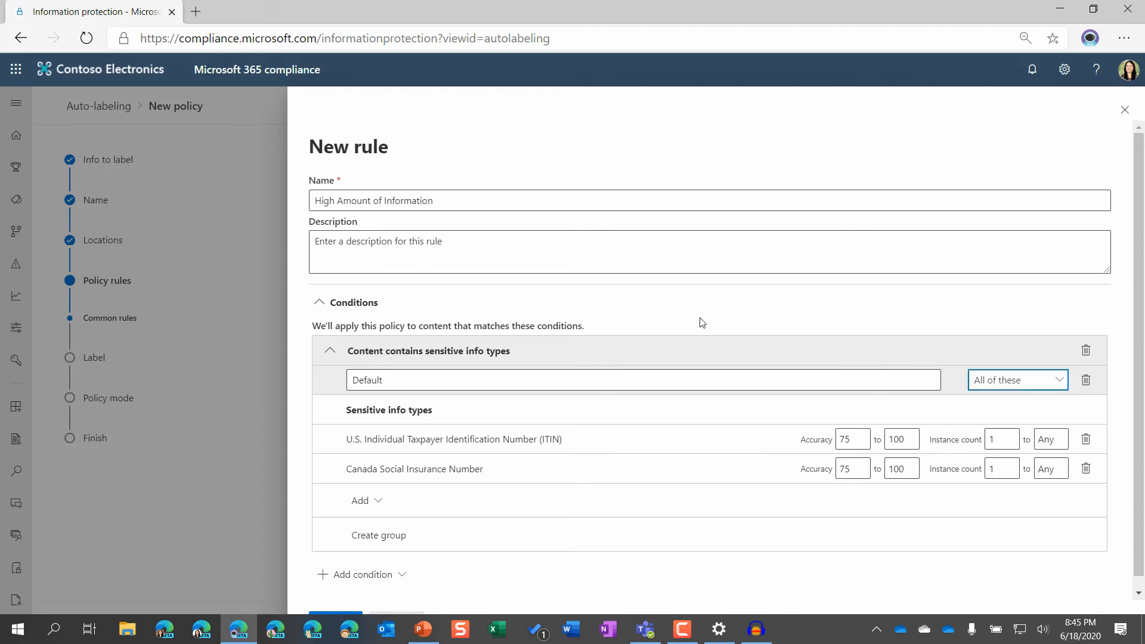
Add a "Content is shared" condition to the rule alongside the sensitive info types condition.
{"action": "scroll", "coordinate": [639, 328], "scroll_direction": "down", "scroll_amount": 1}
{"action": "left_click", "coordinate": [369, 562]}
{"action": "left_click", "coordinate": [378, 588]}
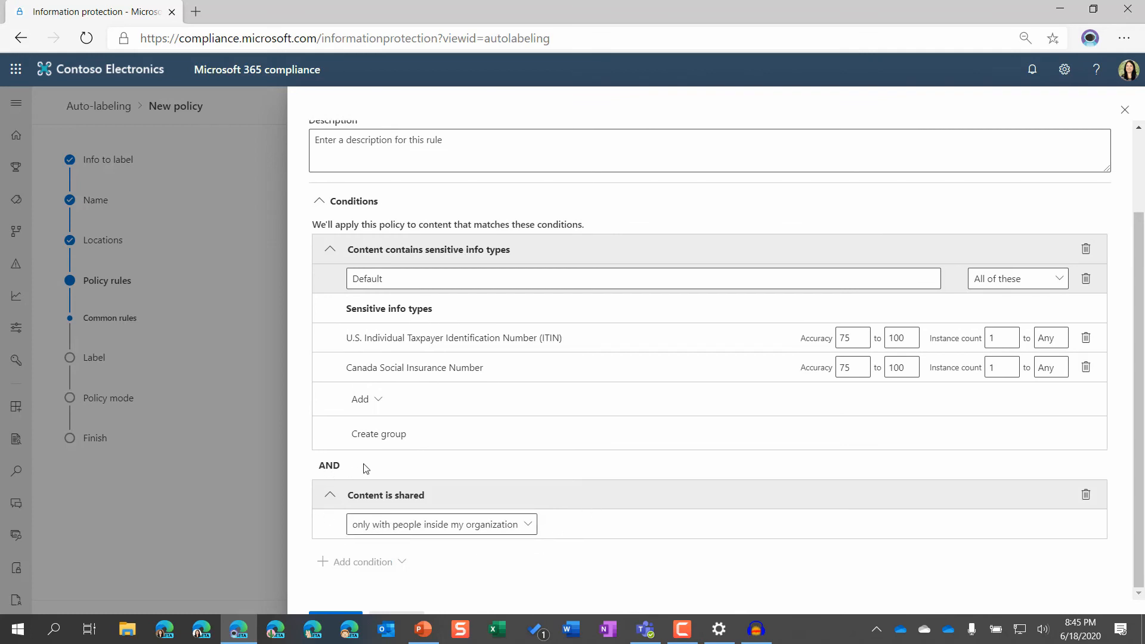
{"action": "double_click", "coordinate": [333, 465]}
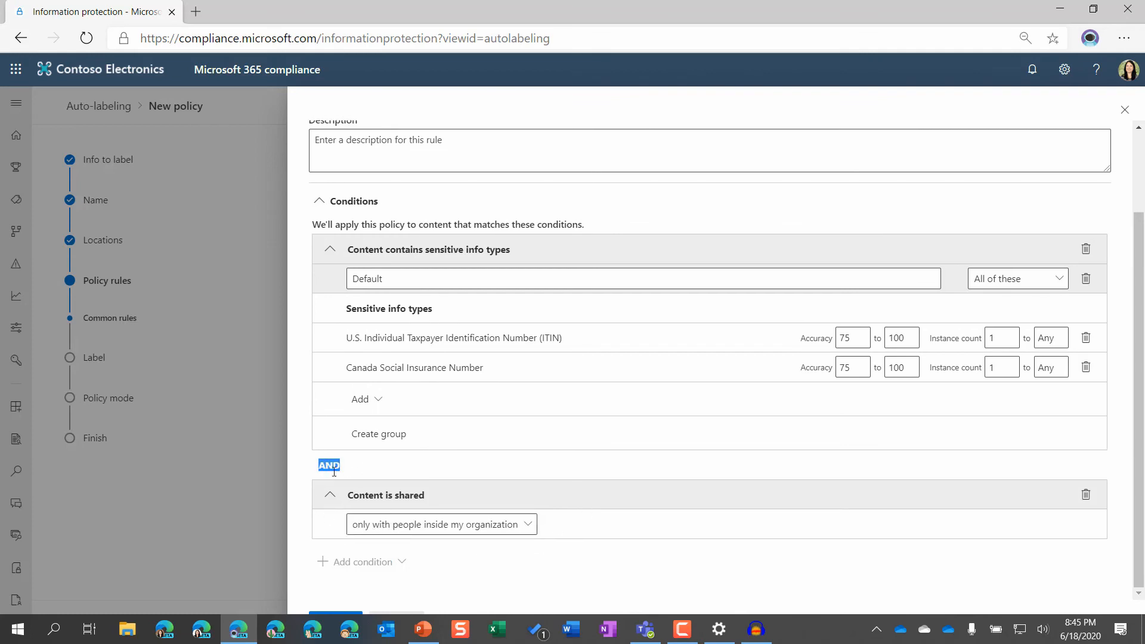
Try the sharing scope "with people outside my organization", and return it to "only with people inside my organization".
{"action": "left_click", "coordinate": [445, 525]}
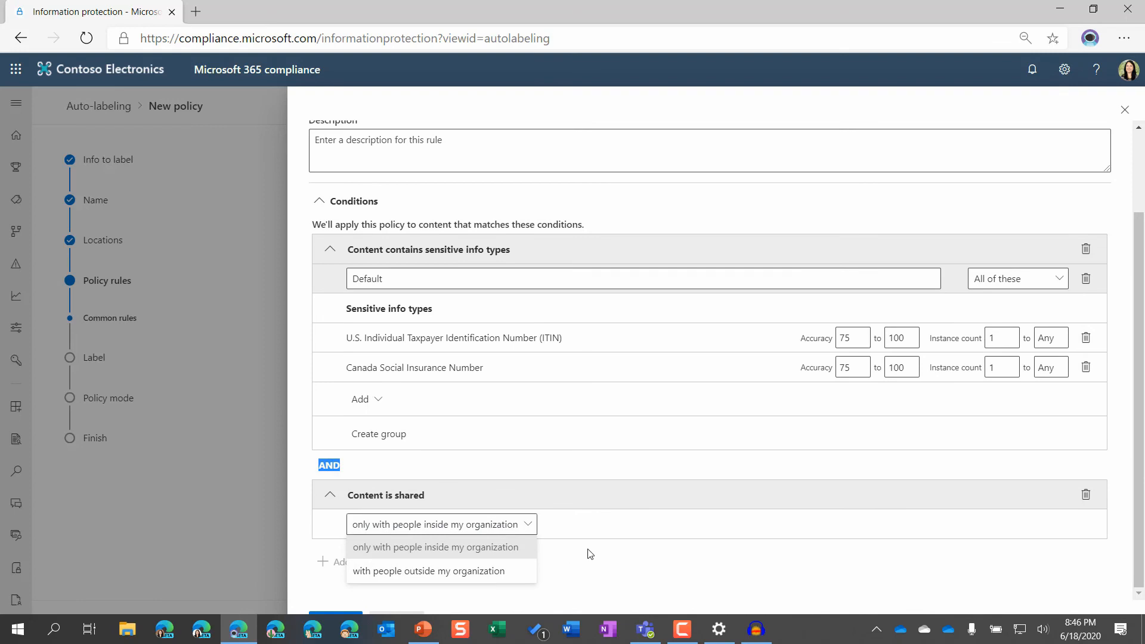
{"action": "left_click", "coordinate": [459, 574]}
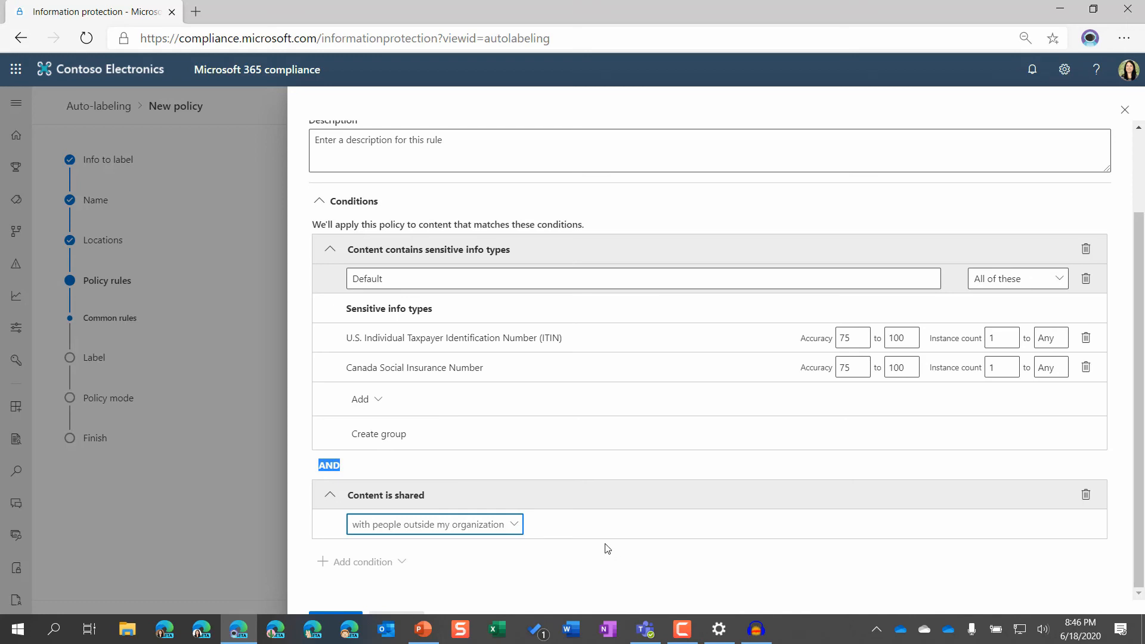
{"action": "left_click", "coordinate": [389, 525]}
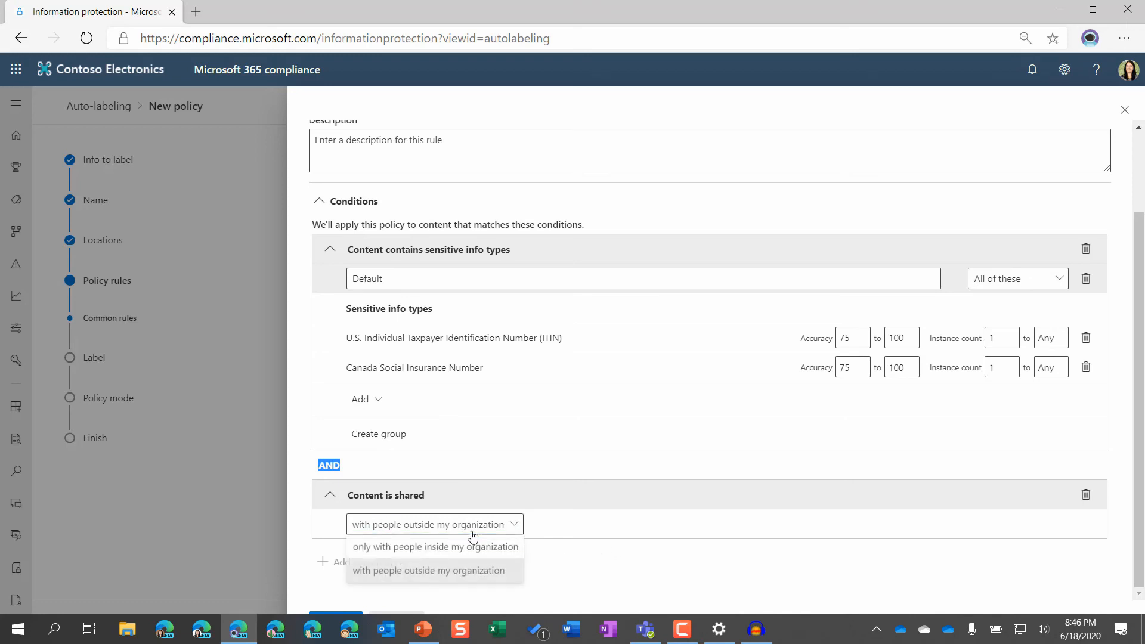
{"action": "left_click", "coordinate": [398, 548]}
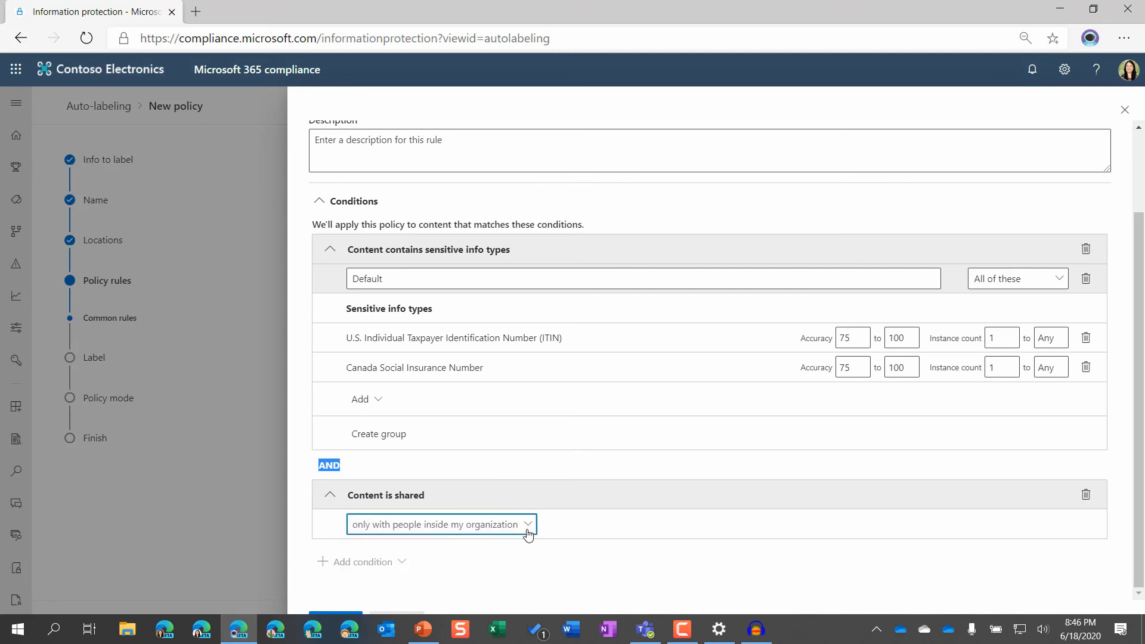
Rename the rule as "Inside Organization".
{"action": "scroll", "coordinate": [490, 270], "scroll_direction": "up", "scroll_amount": 3}
{"action": "left_click_drag", "start_coordinate": [477, 203], "coordinate": [212, 202]}
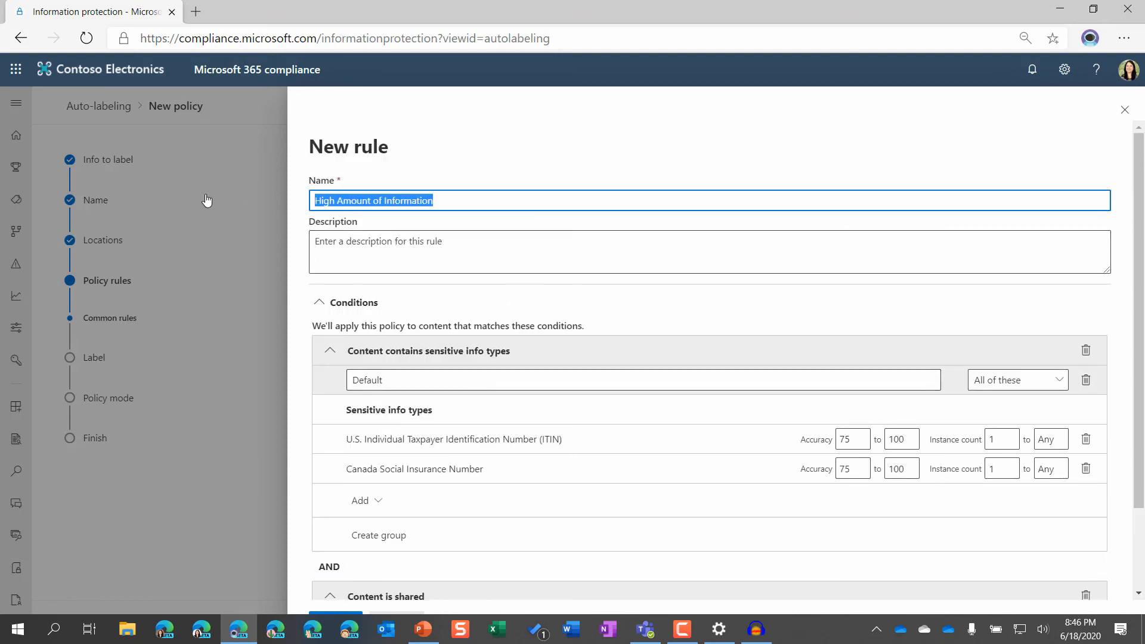
{"action": "type", "text": "Inside Organization"}
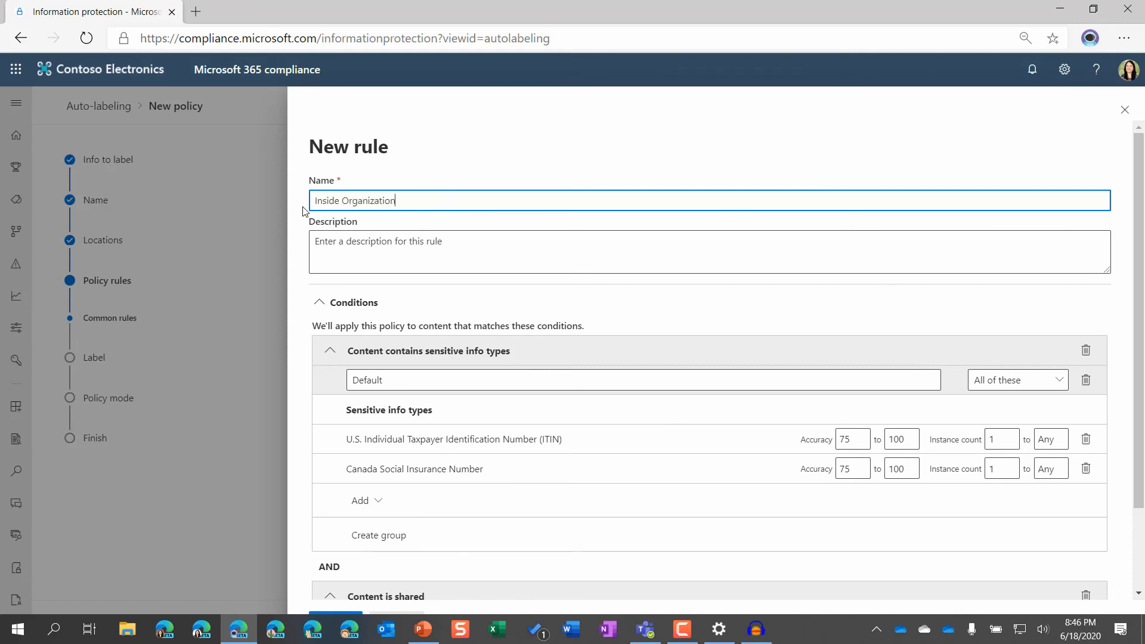
Set the minimum instance count of the U.S. ITIN type to 20, edit the Canada Social Insurance Number minimum, and save the rule.
{"action": "scroll", "coordinate": [693, 409], "scroll_direction": "down", "scroll_amount": 2}
{"action": "double_click", "coordinate": [994, 339]}
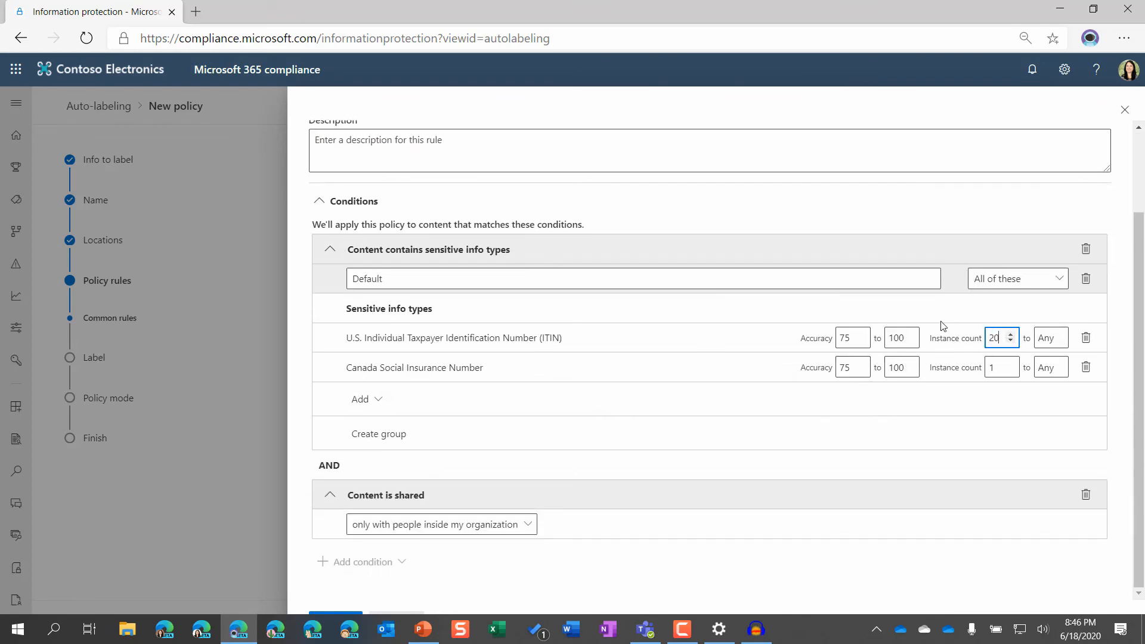
{"action": "left_click", "coordinate": [987, 368]}
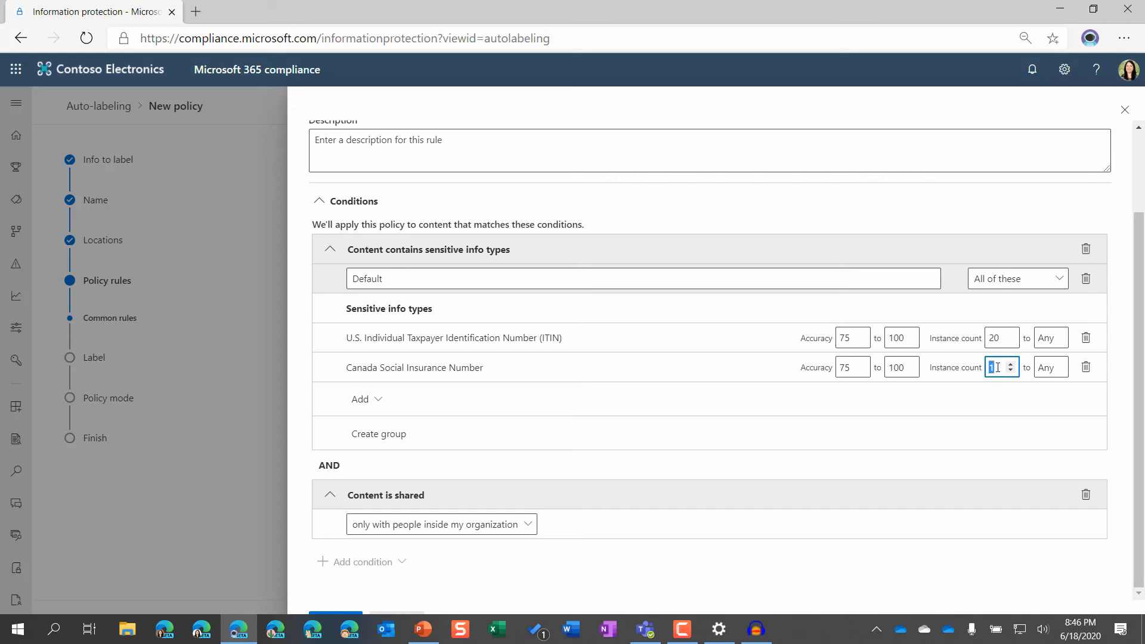
{"action": "left_click", "coordinate": [699, 552]}
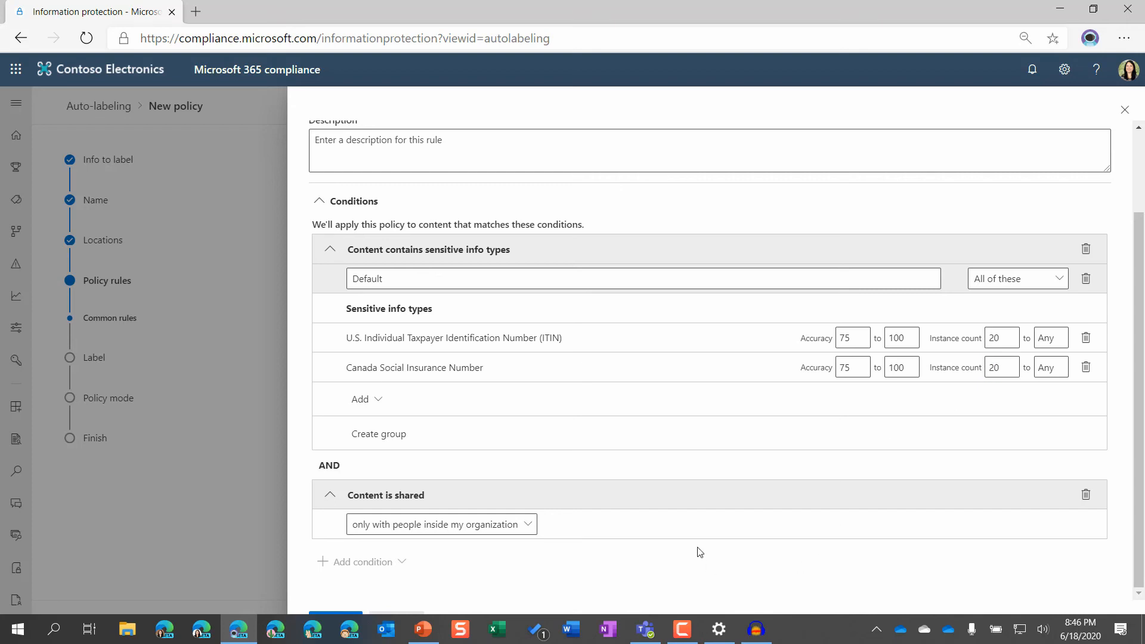
{"action": "left_click", "coordinate": [338, 619]}
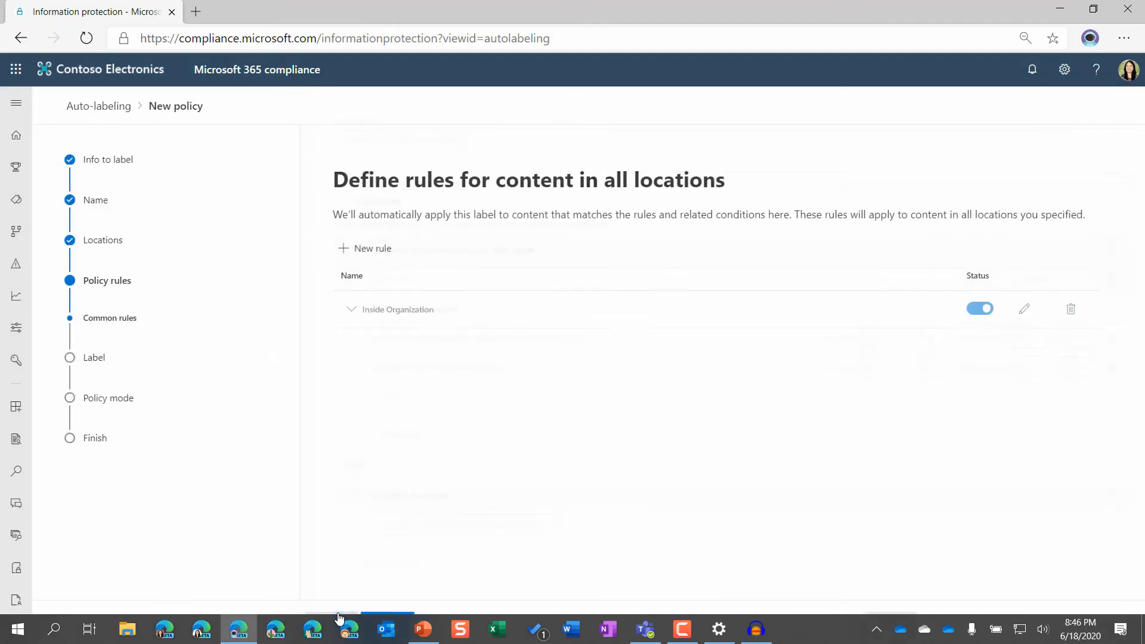
Switch to Windows Settings and turn off automatic hiding of the taskbar in desktop mode.
{"action": "left_click", "coordinate": [719, 629]}
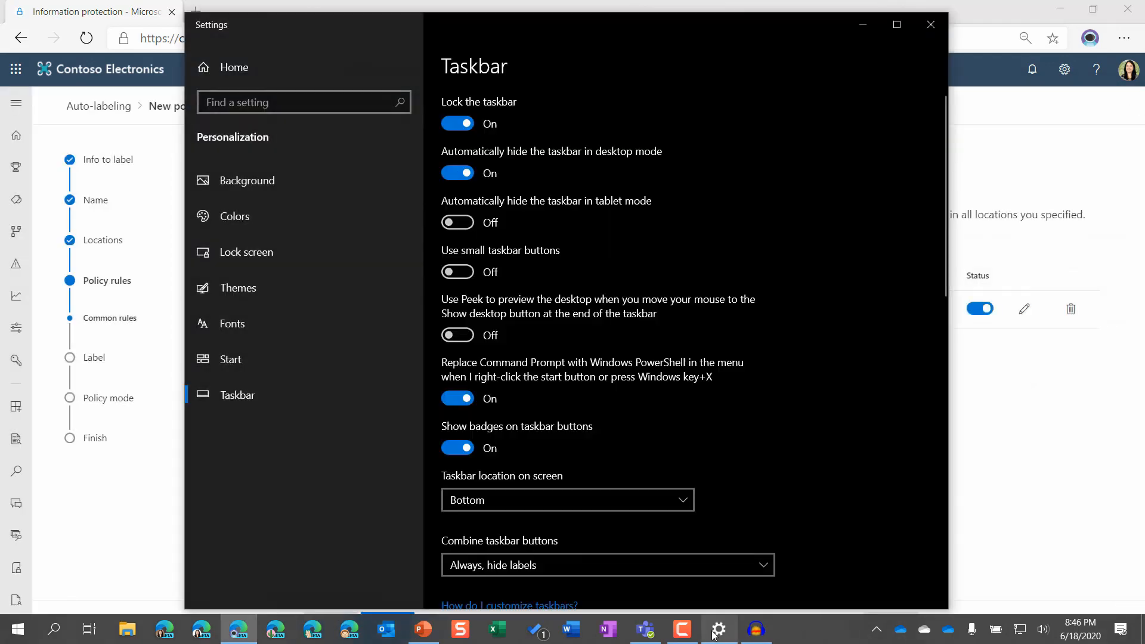
{"action": "left_click", "coordinate": [457, 173]}
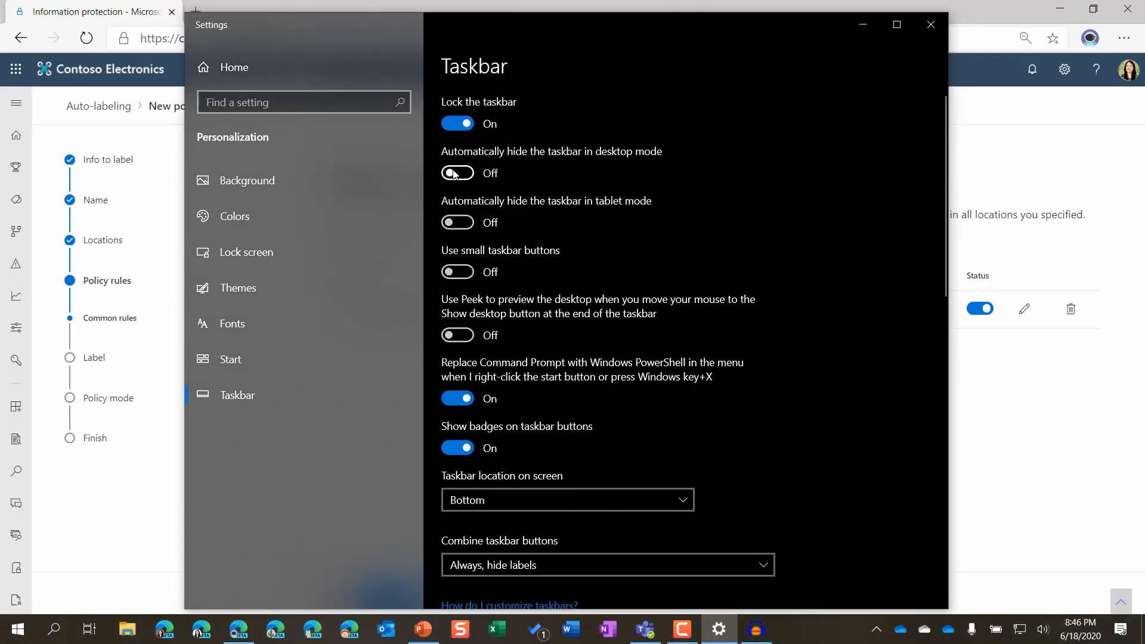
{"action": "left_click", "coordinate": [1061, 511]}
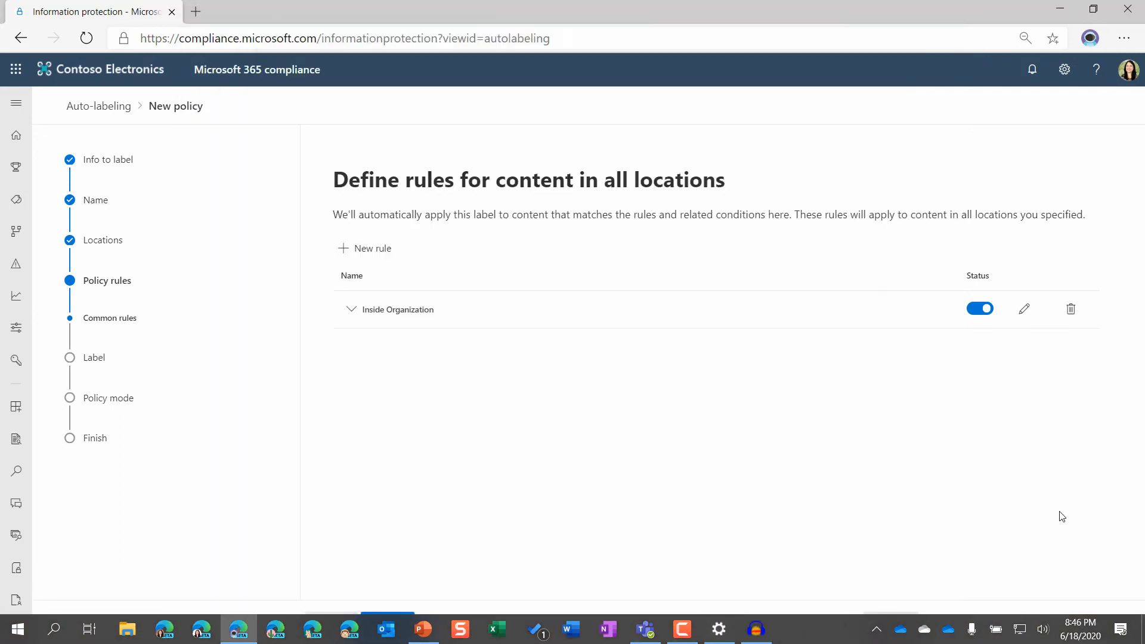
{"action": "left_click", "coordinate": [719, 630]}
{"action": "left_click", "coordinate": [458, 174]}
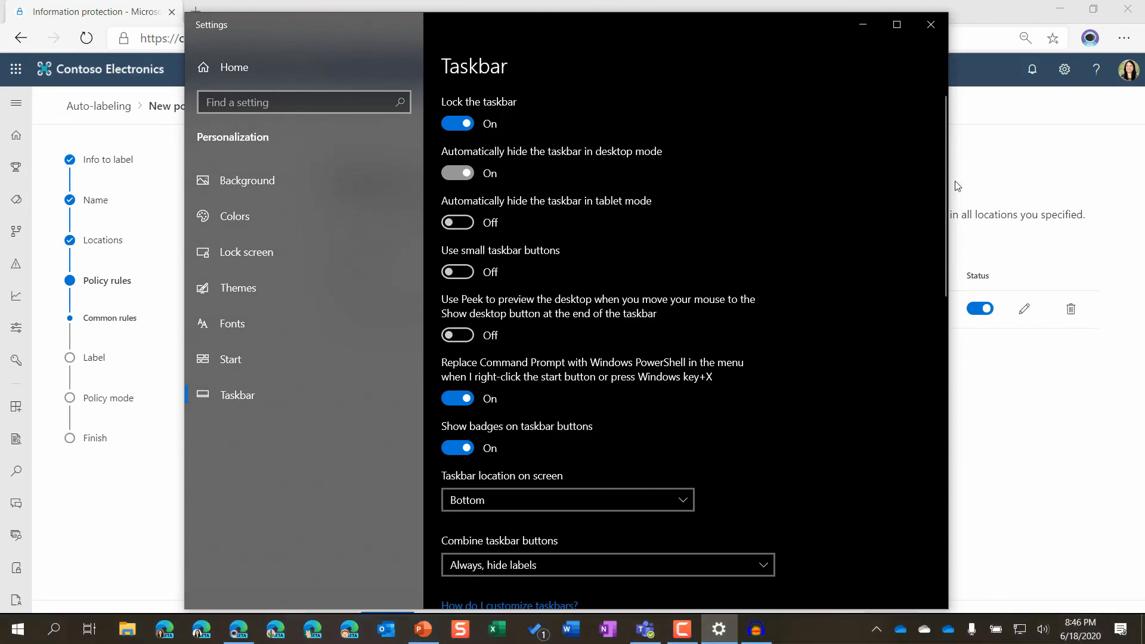
{"action": "left_click", "coordinate": [1013, 165]}
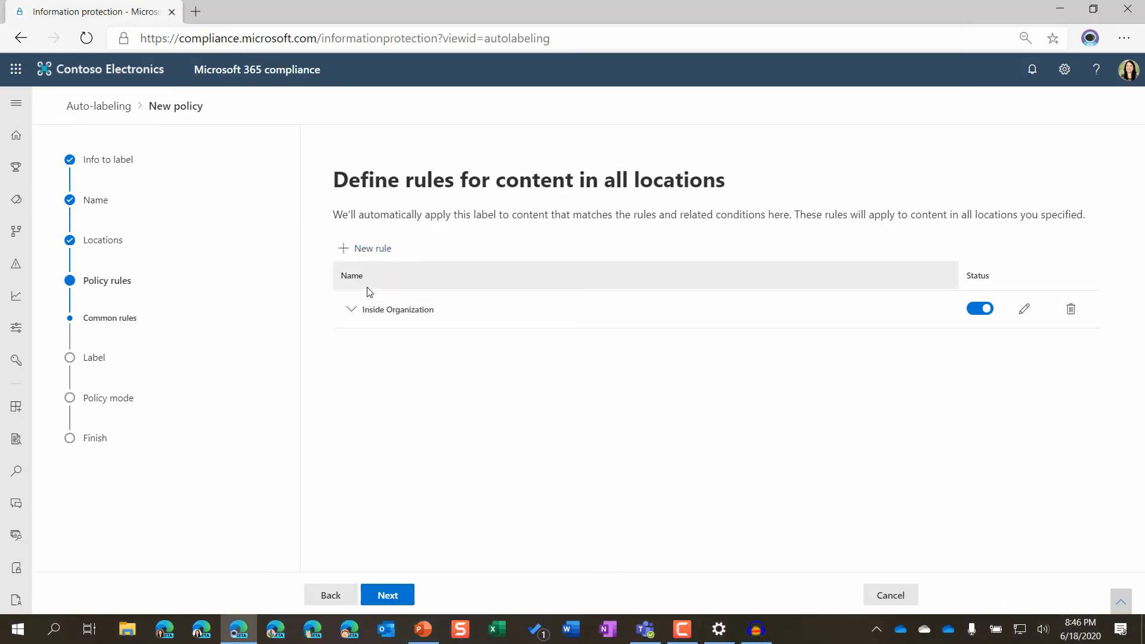
Create another policy rule named "Outside".
{"action": "left_click", "coordinate": [374, 249]}
{"action": "left_click", "coordinate": [370, 197]}
{"action": "type", "text": "Outside"}
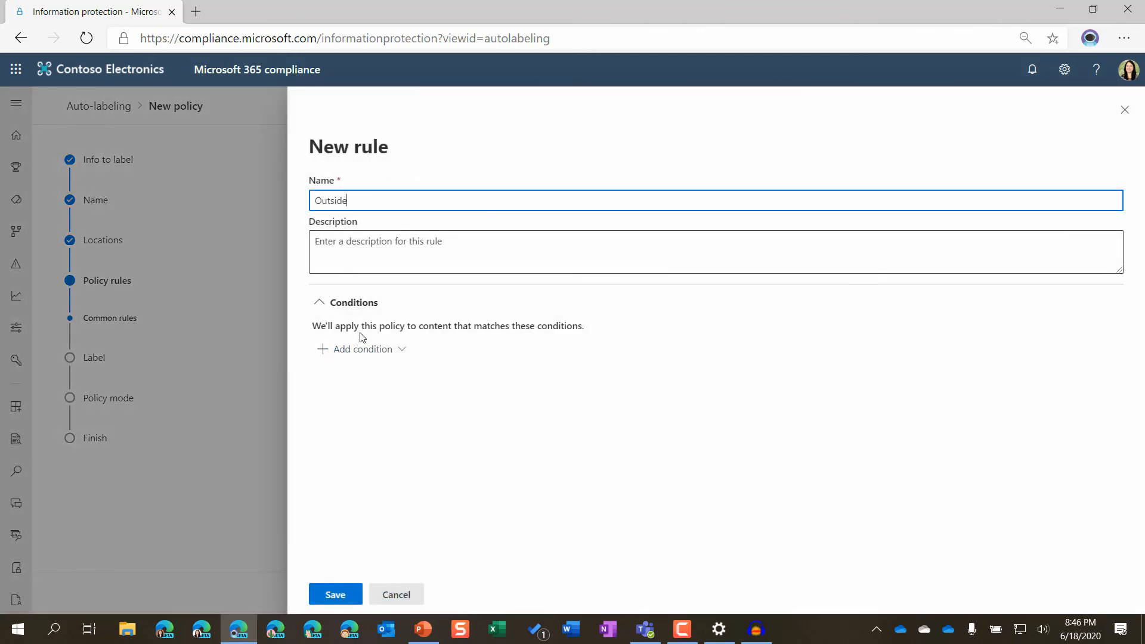
Add a sensitive info types condition to the Outside rule containing U.S. Individual Taxpayer Identification Number (ITIN) and Canada Social Insurance Number.
{"action": "left_click", "coordinate": [358, 349]}
{"action": "left_click", "coordinate": [371, 383]}
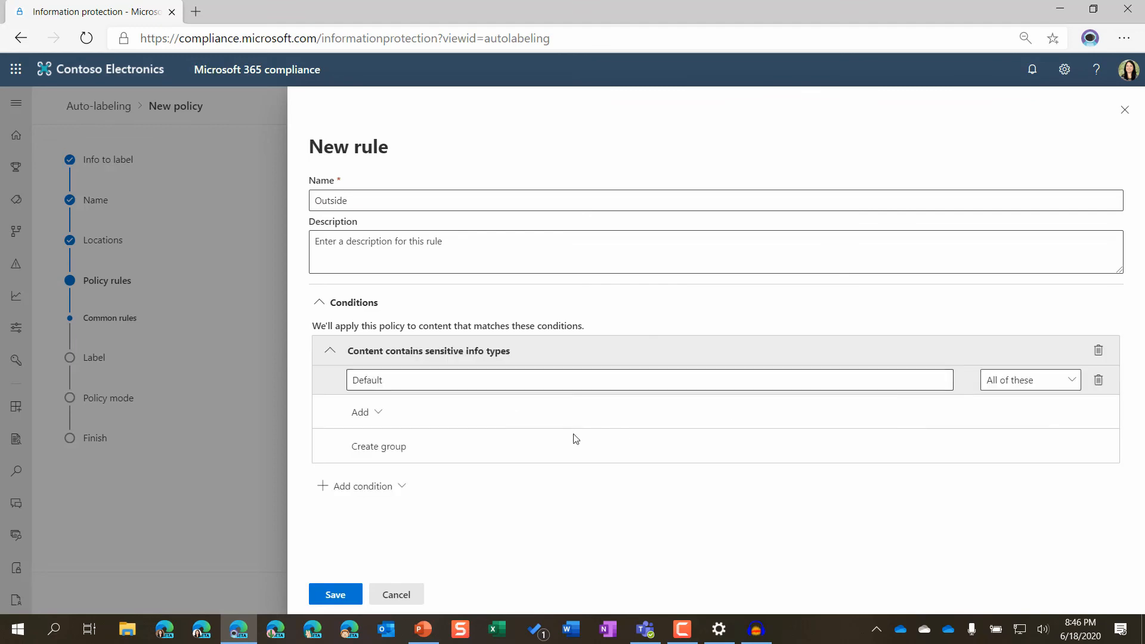
{"action": "left_click", "coordinate": [376, 413]}
{"action": "left_click", "coordinate": [411, 440]}
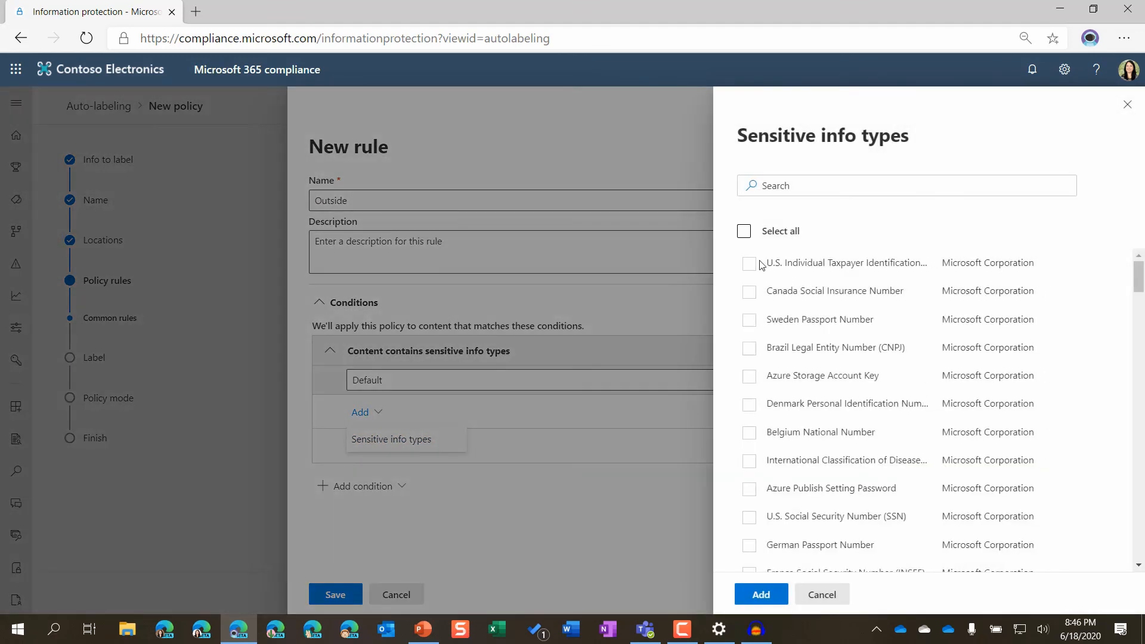
{"action": "left_click", "coordinate": [749, 264]}
{"action": "left_click", "coordinate": [749, 293]}
{"action": "left_click", "coordinate": [761, 594]}
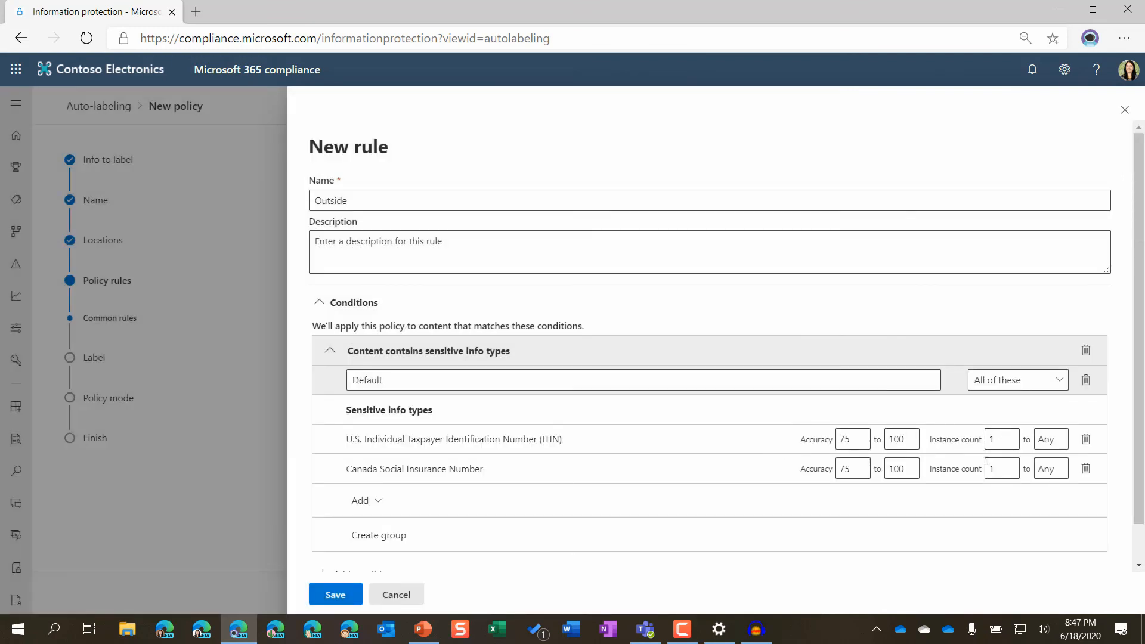
Add a "Content is shared" condition scoped to "with people outside my organization" and save the Outside rule.
{"action": "scroll", "coordinate": [385, 540], "scroll_direction": "down", "scroll_amount": 1}
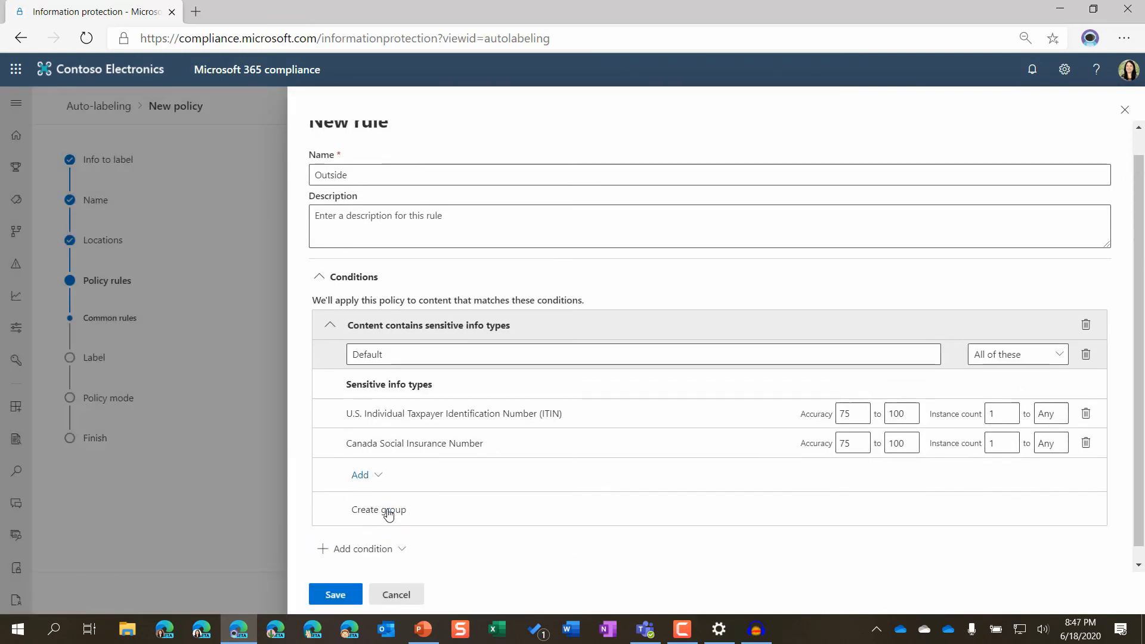
{"action": "left_click", "coordinate": [364, 535]}
{"action": "left_click", "coordinate": [424, 560]}
{"action": "left_click", "coordinate": [450, 497]}
{"action": "left_click", "coordinate": [449, 540]}
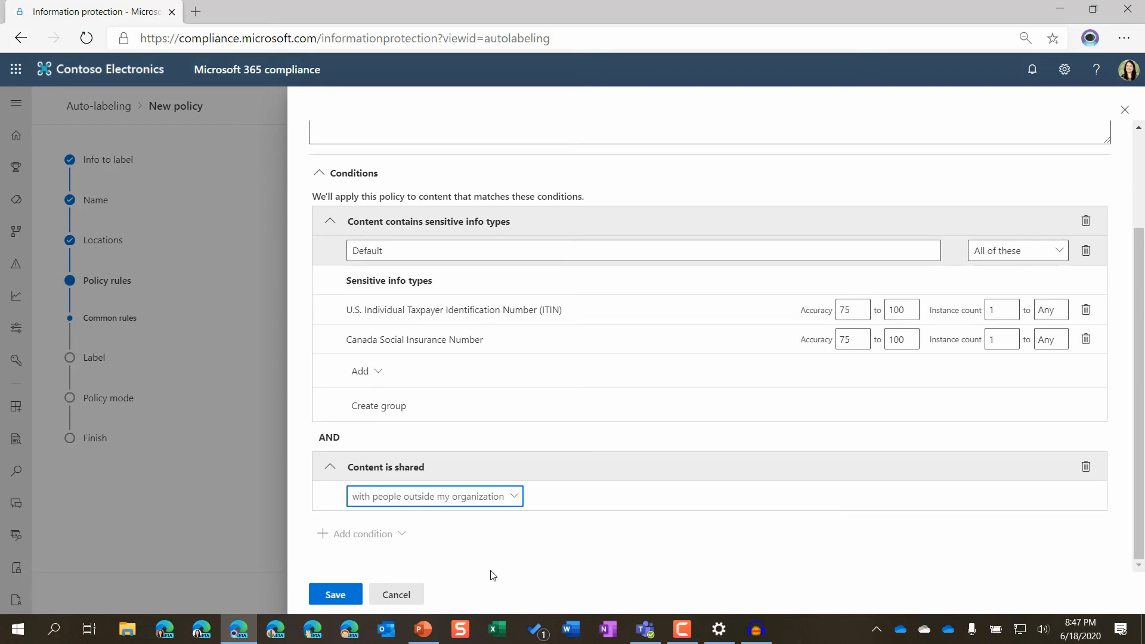
{"action": "left_click", "coordinate": [327, 592]}
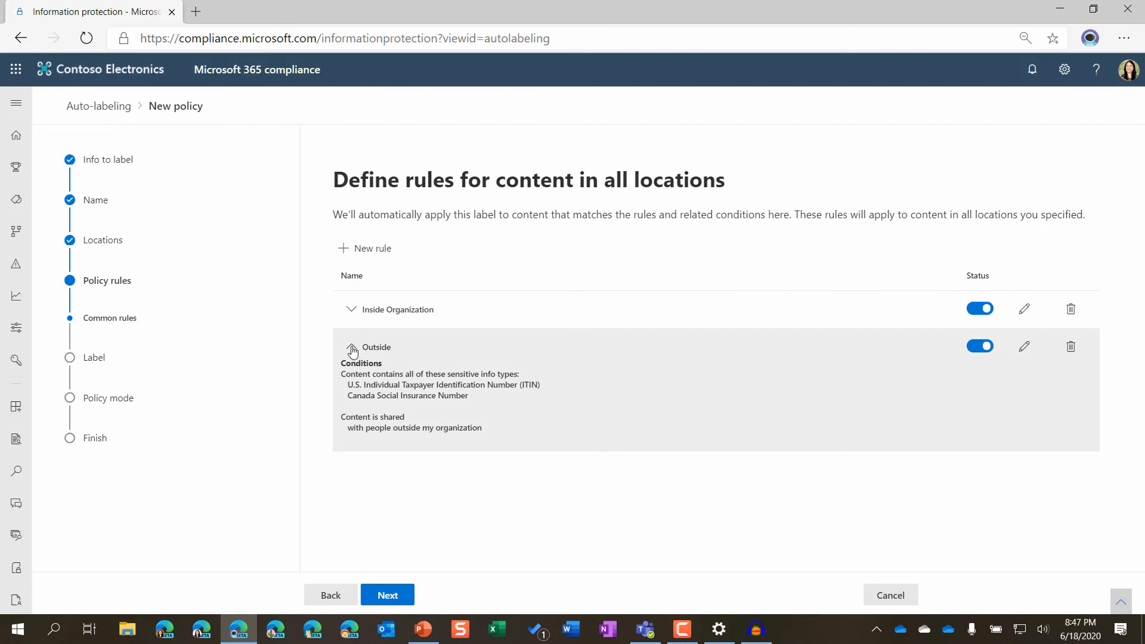
{"action": "left_click", "coordinate": [352, 349]}
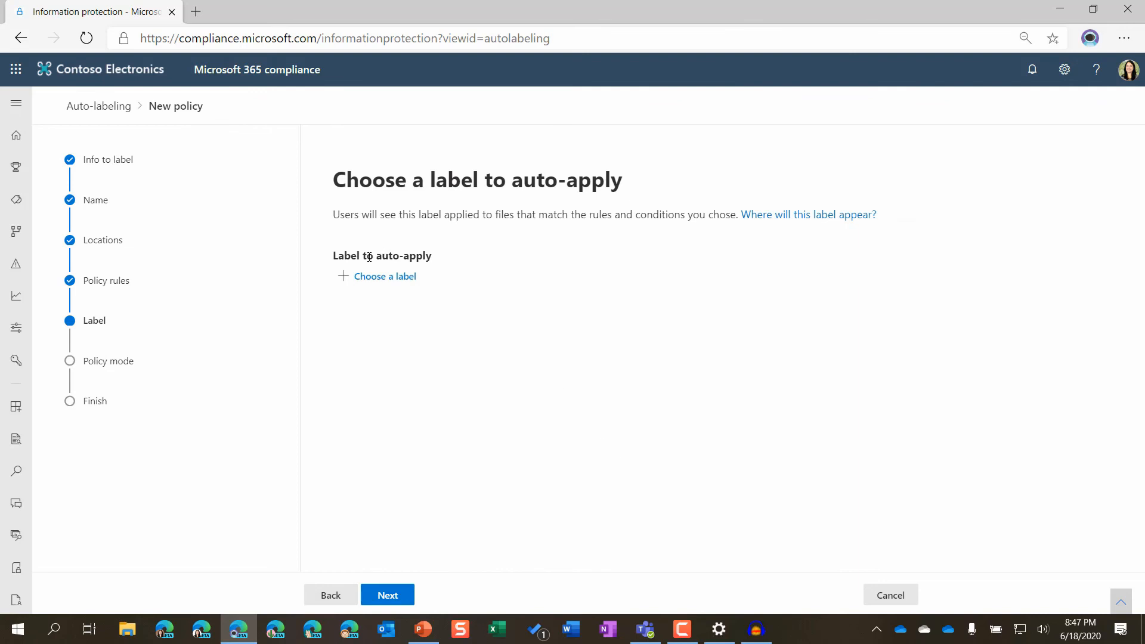
Choose General as the sensitivity label to auto-apply and continue to the policy mode.
{"action": "left_click", "coordinate": [373, 282]}
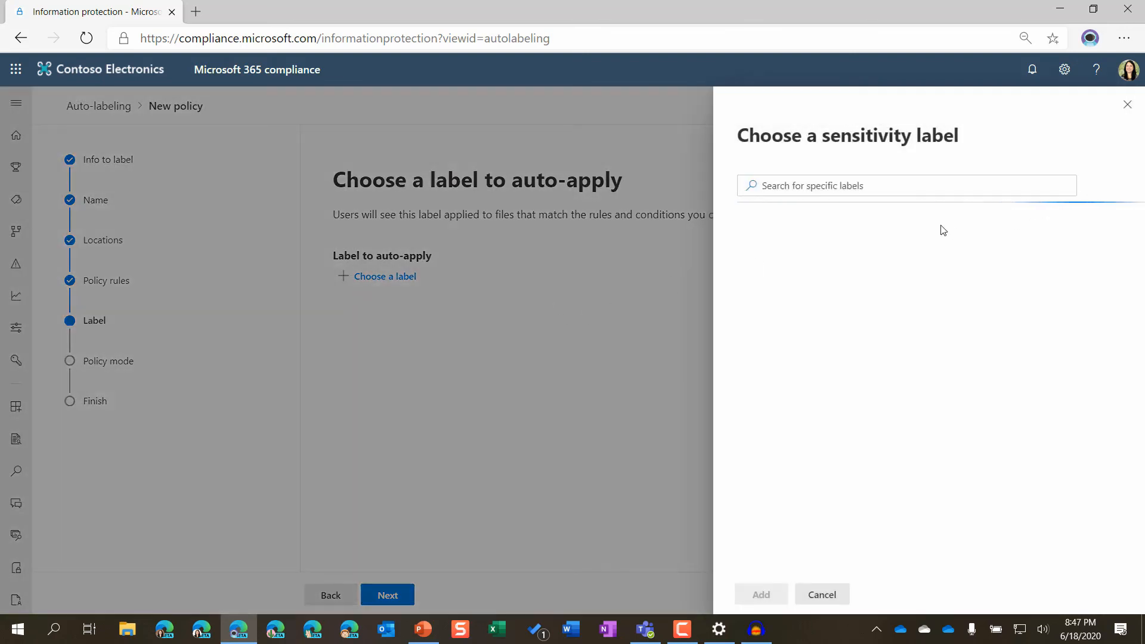
{"action": "left_click", "coordinate": [750, 253]}
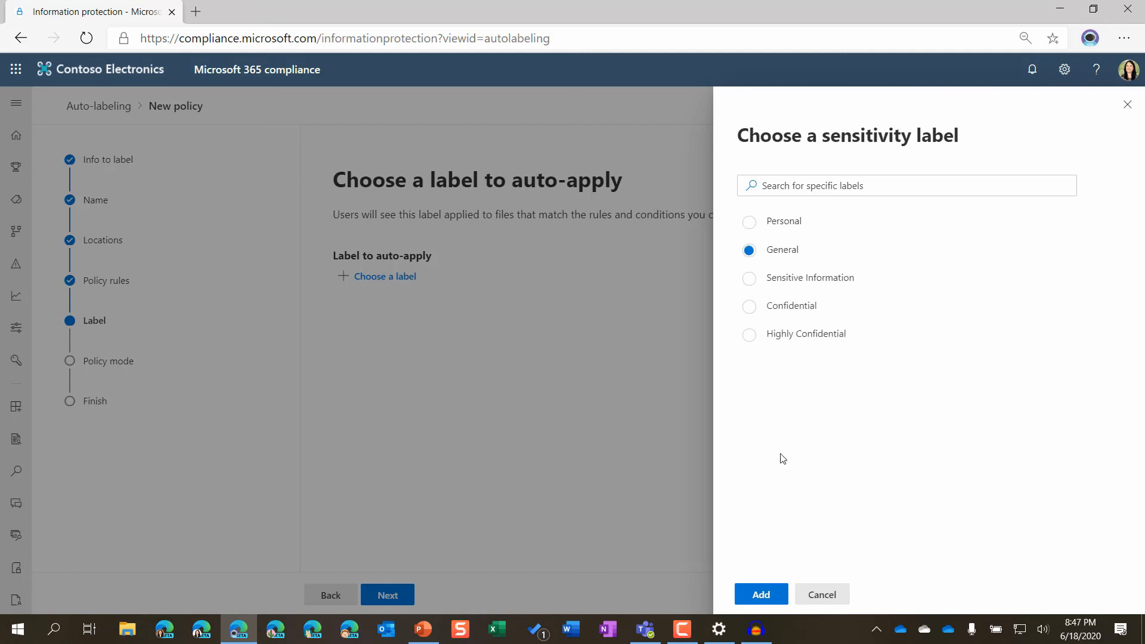
{"action": "left_click", "coordinate": [758, 594]}
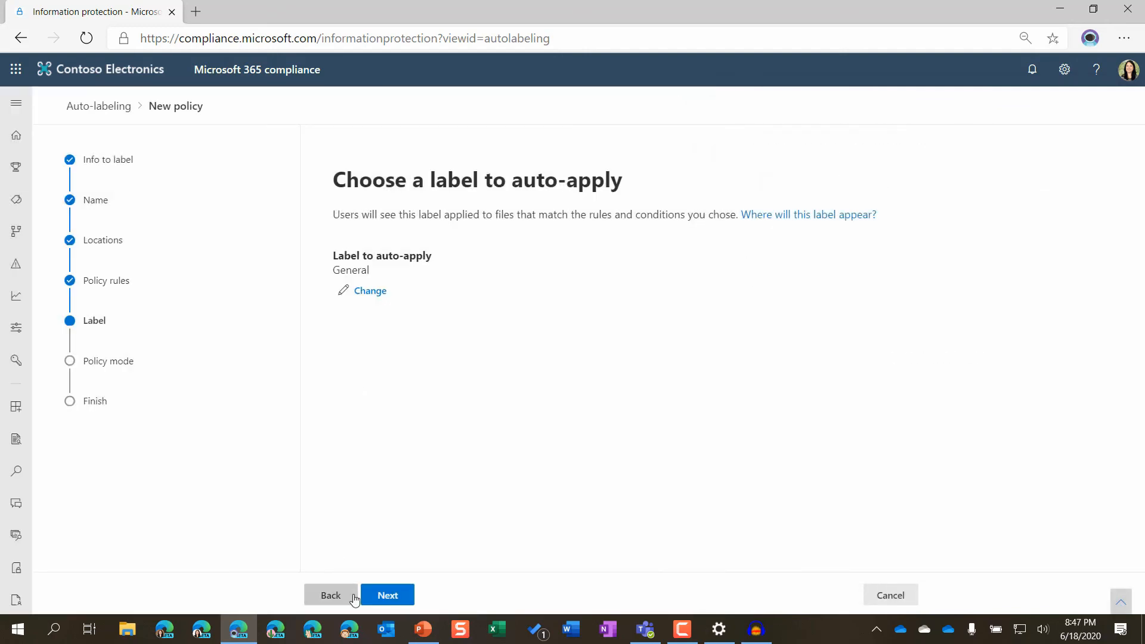
{"action": "left_click", "coordinate": [385, 596]}
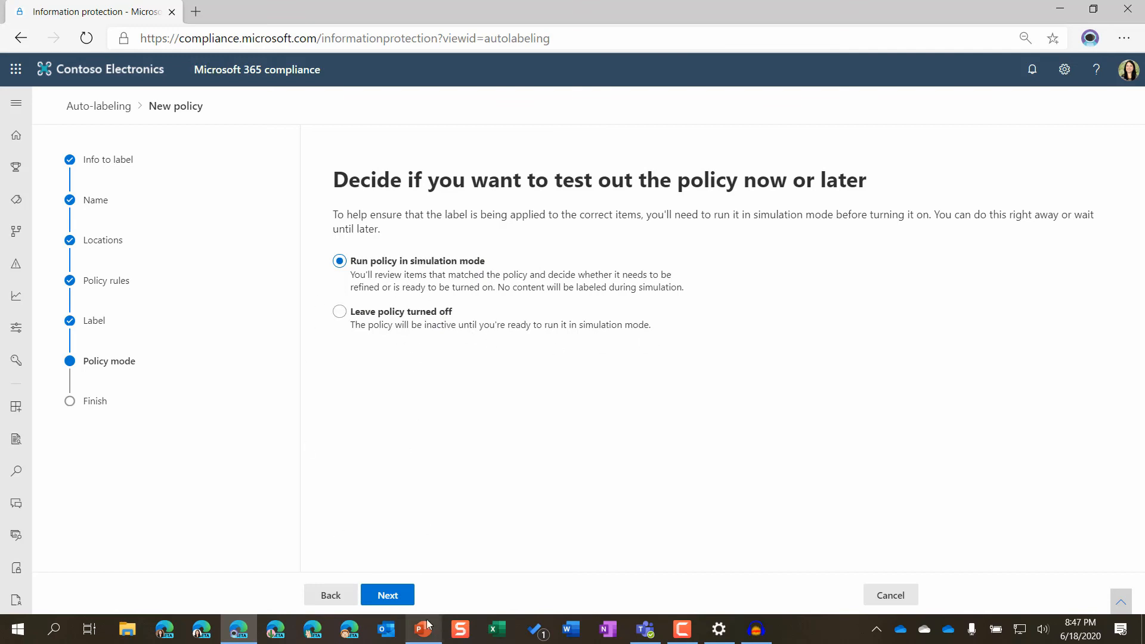
Continue with simulation mode to the policy's final review, and cancel the policy creation without saving.
{"action": "left_click", "coordinate": [384, 594]}
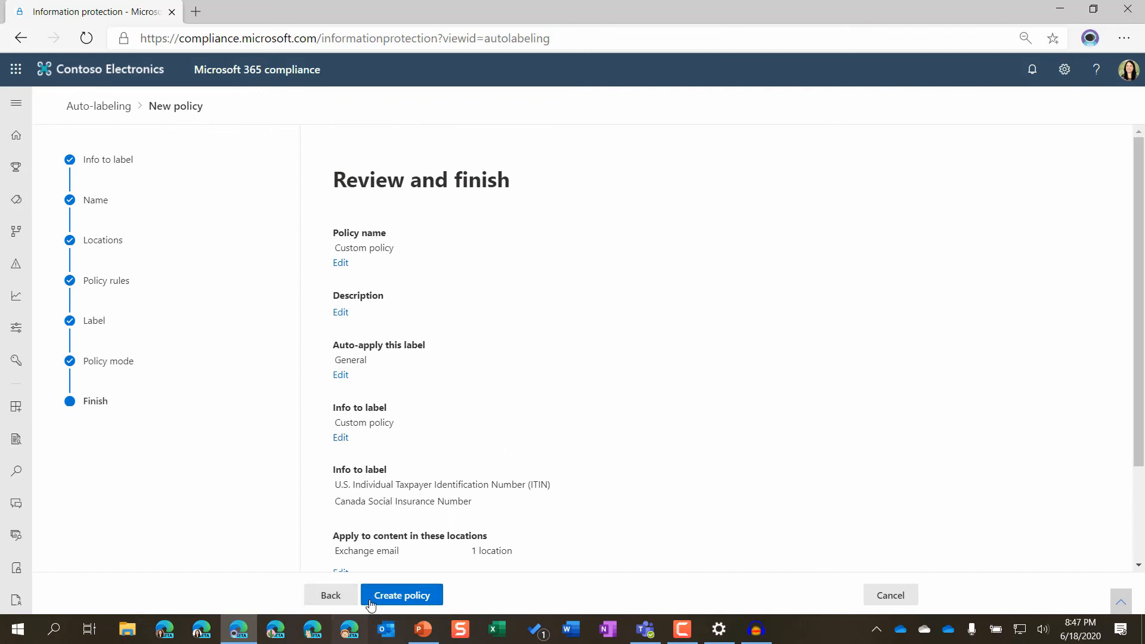
{"action": "left_click", "coordinate": [895, 600]}
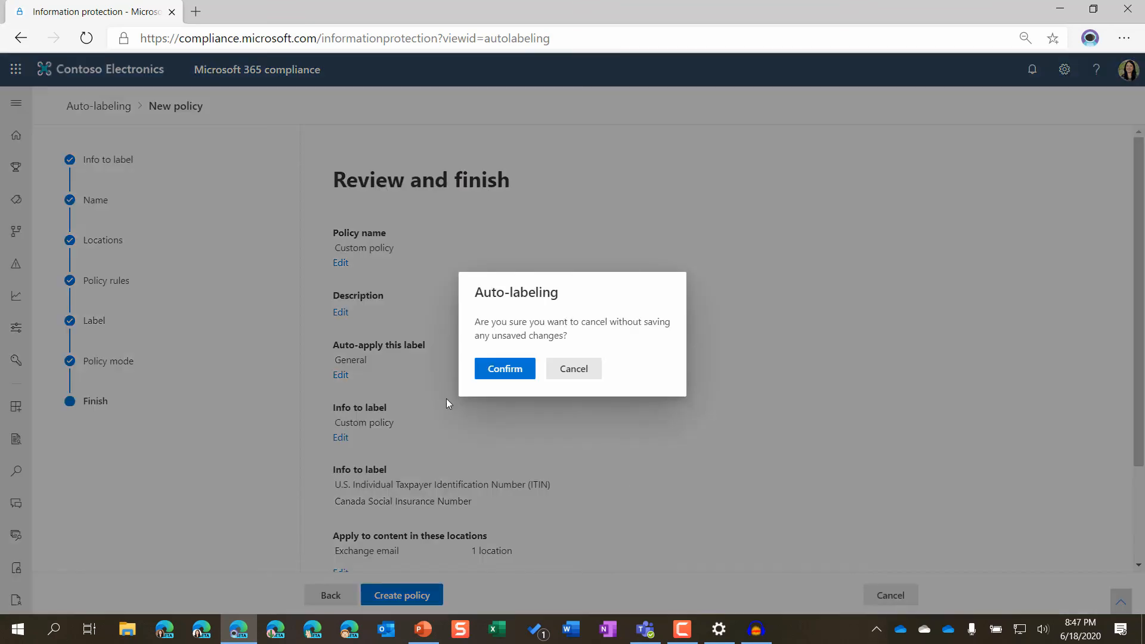
{"action": "left_click", "coordinate": [506, 368]}
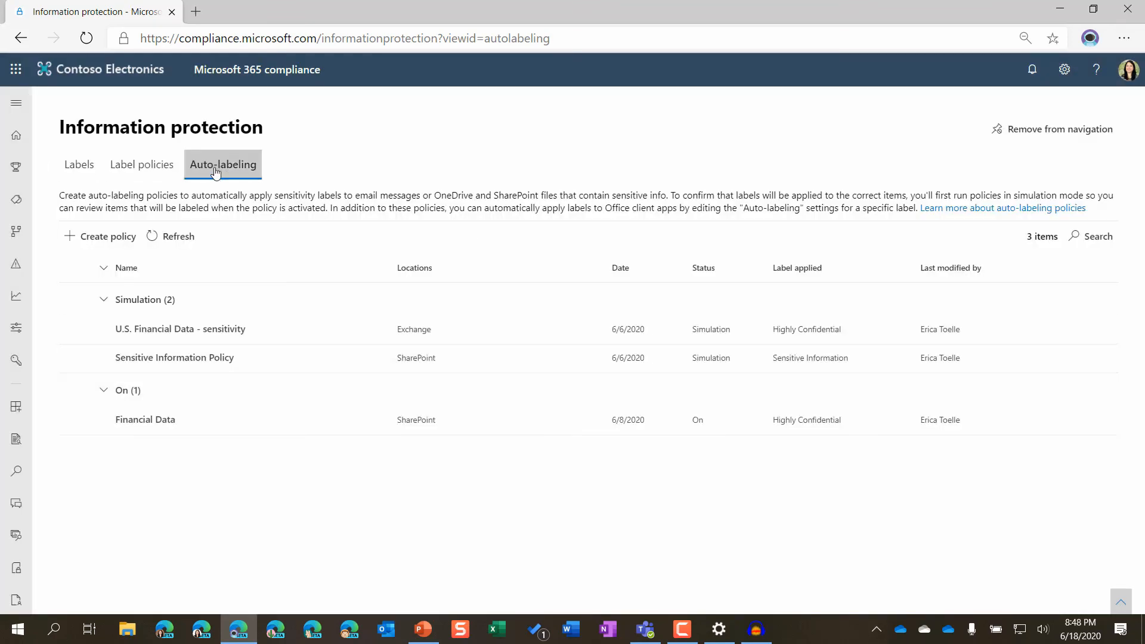
Examine the simulation overview of the "U.S. Financial Data - sensitivity" policy, including its matches per location and per rule.
{"action": "left_click", "coordinate": [174, 332]}
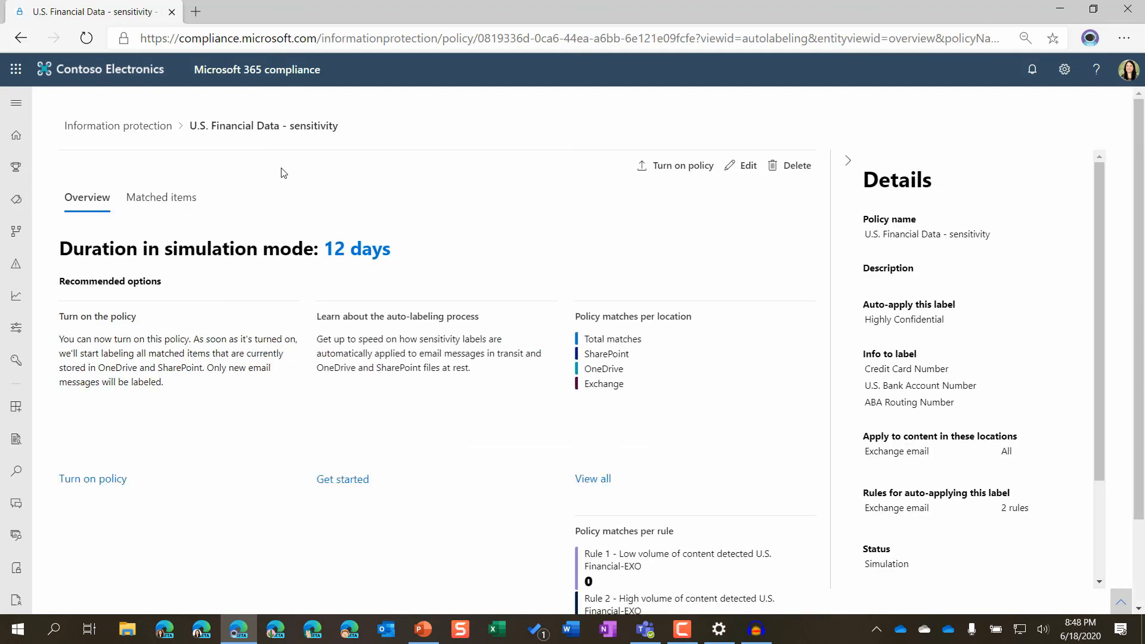
{"action": "scroll", "coordinate": [760, 255], "scroll_direction": "down", "scroll_amount": 2}
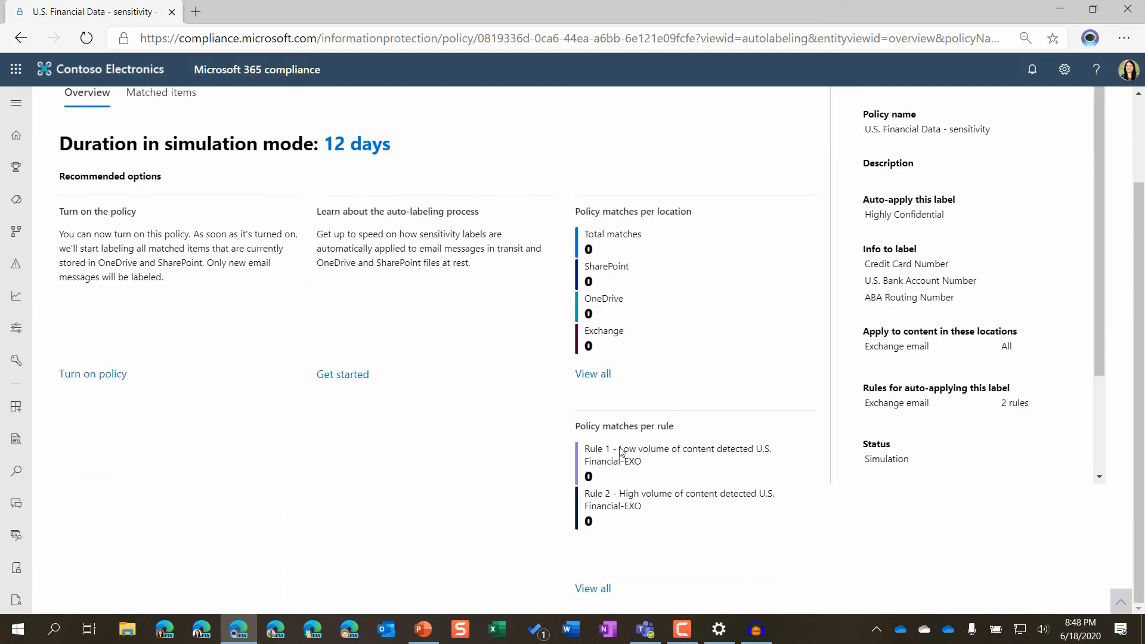
{"action": "left_click_drag", "start_coordinate": [620, 452], "coordinate": [655, 525]}
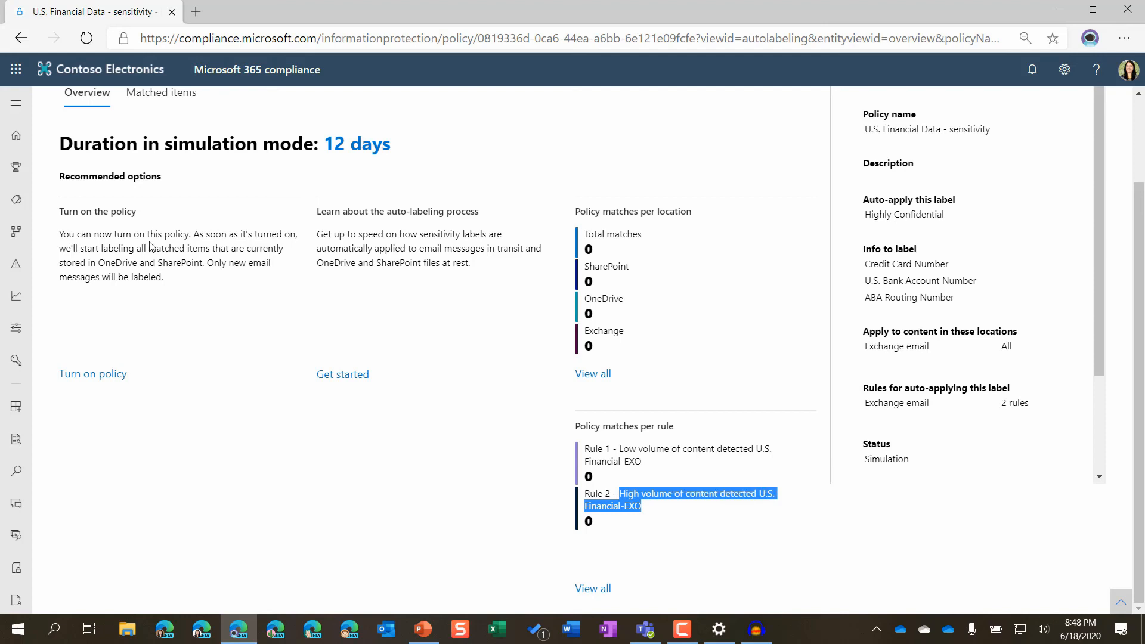
{"action": "scroll", "coordinate": [651, 470], "scroll_direction": "up", "scroll_amount": 2}
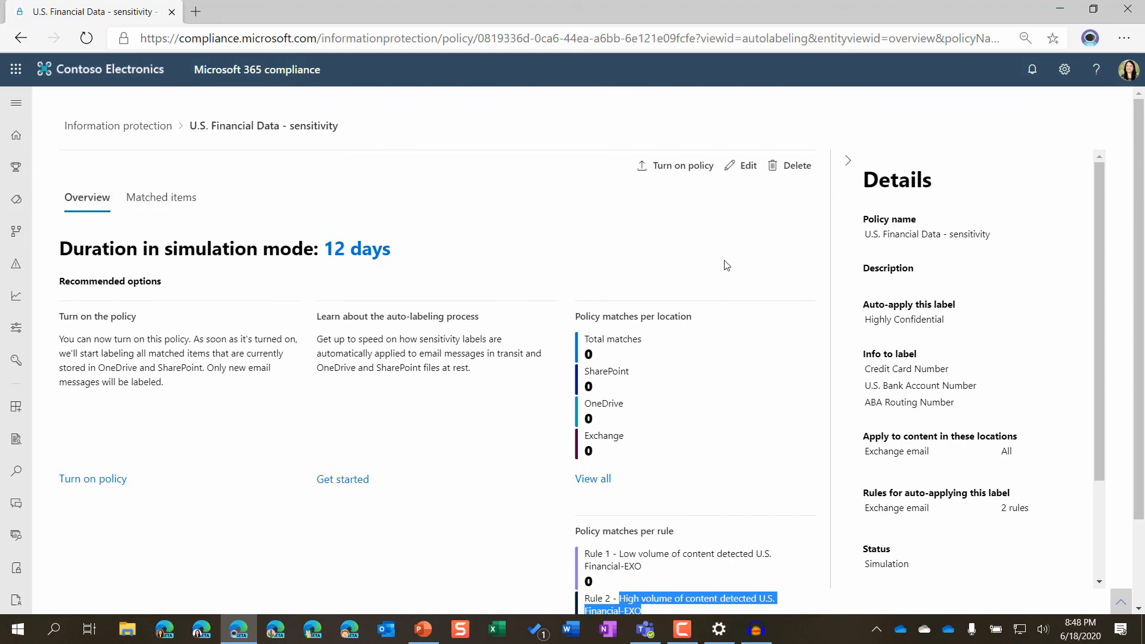
{"action": "scroll", "coordinate": [589, 318], "scroll_direction": "down", "scroll_amount": 2}
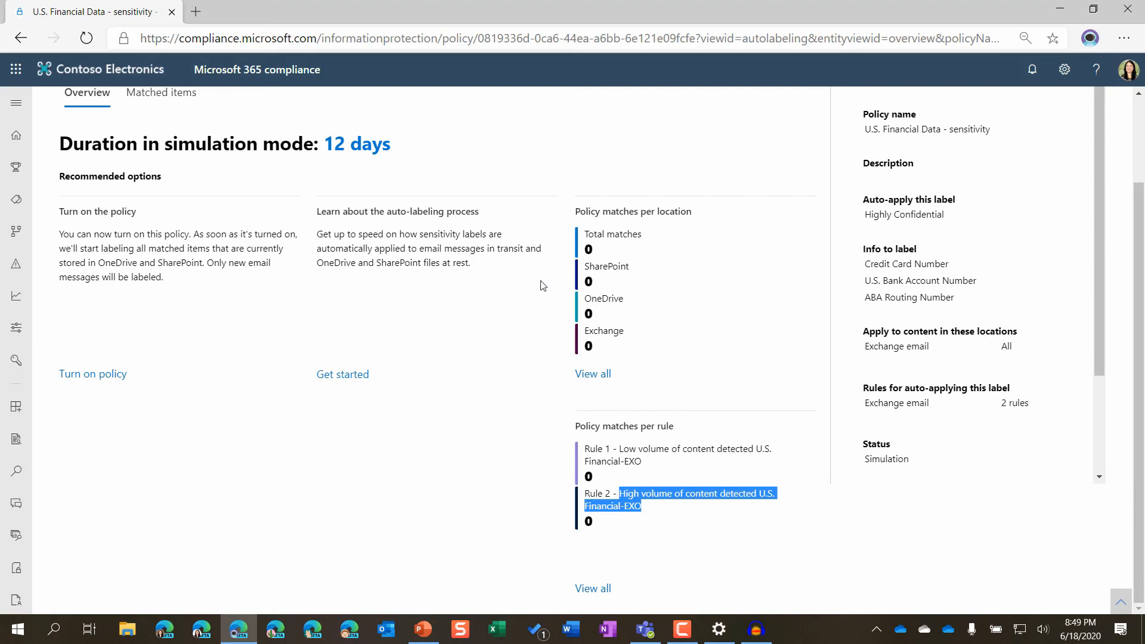
{"action": "scroll", "coordinate": [542, 284], "scroll_direction": "up", "scroll_amount": 2}
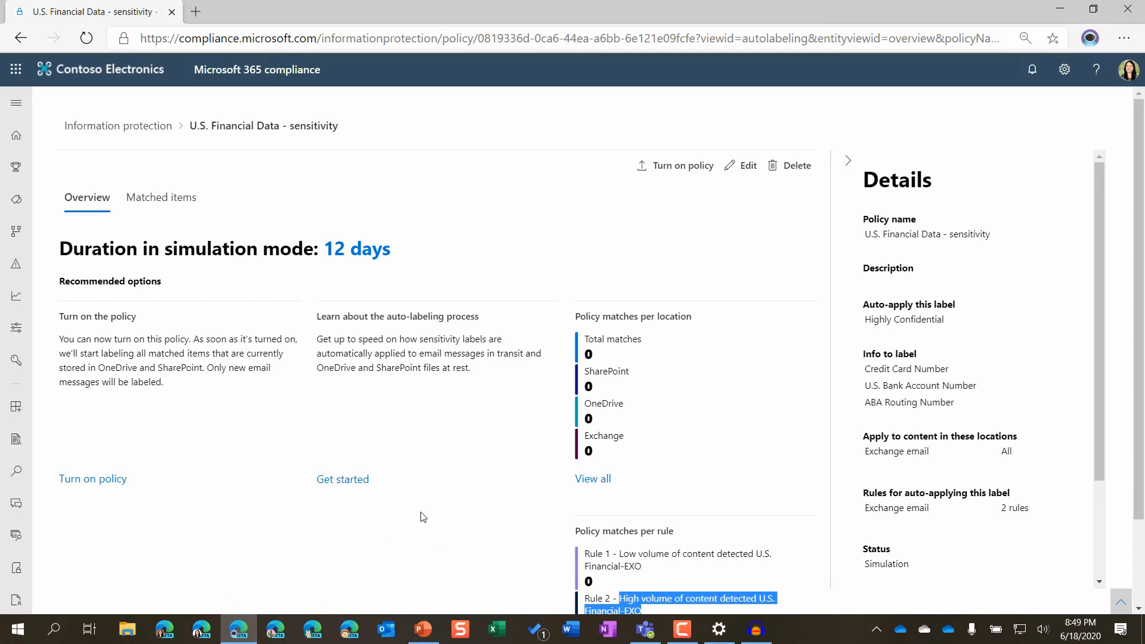
Switch to the PowerPoint presentation and start the slide show from the "Any questions?" slide.
{"action": "key", "text": "alt+Tab"}
{"action": "scroll", "coordinate": [110, 348], "scroll_direction": "down", "scroll_amount": 10}
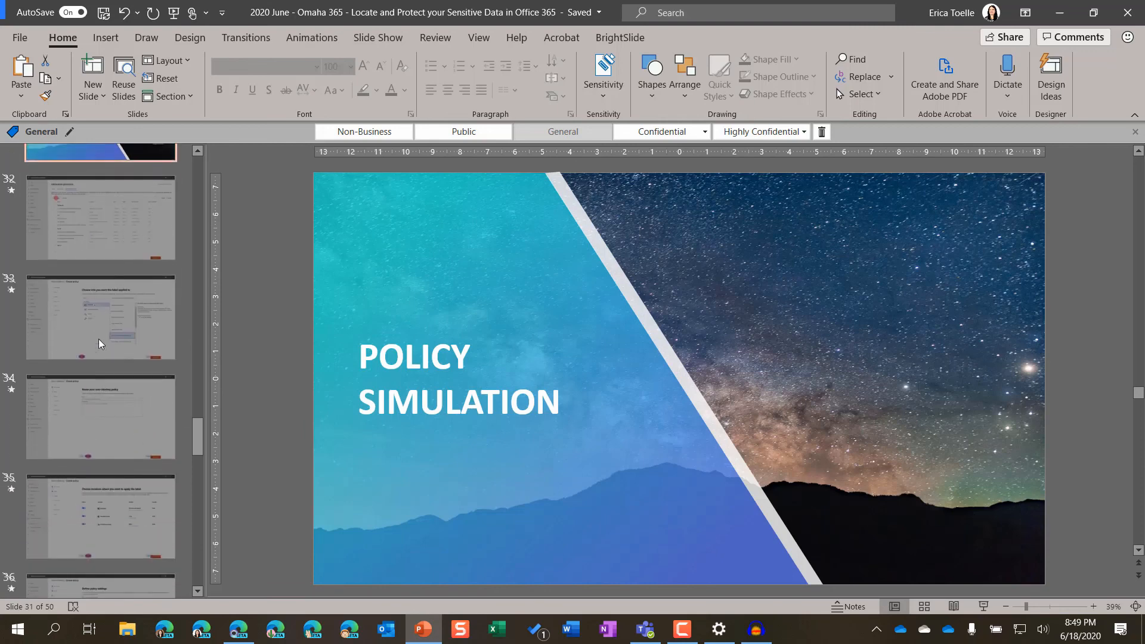
{"action": "scroll", "coordinate": [110, 349], "scroll_direction": "down", "scroll_amount": 12}
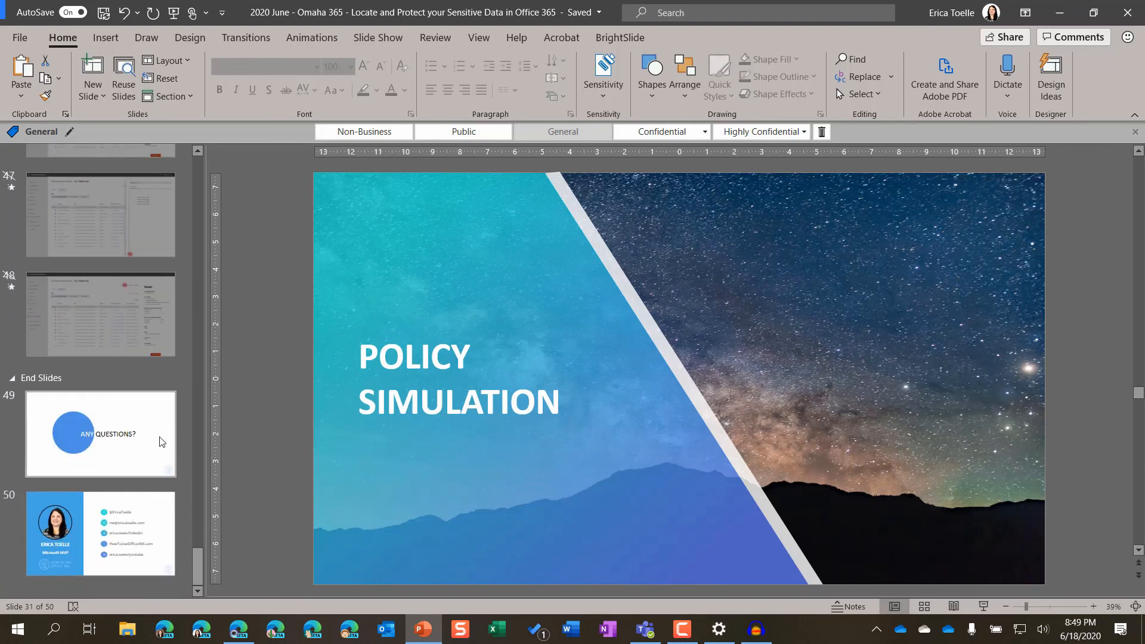
{"action": "left_click", "coordinate": [161, 440]}
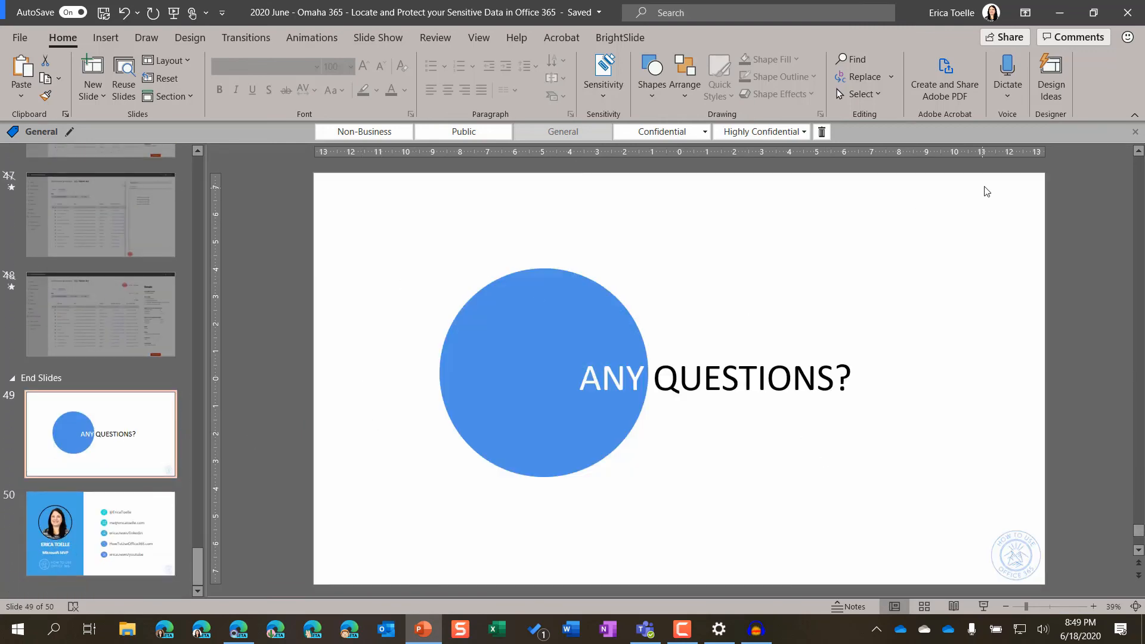
{"action": "left_click", "coordinate": [983, 607]}
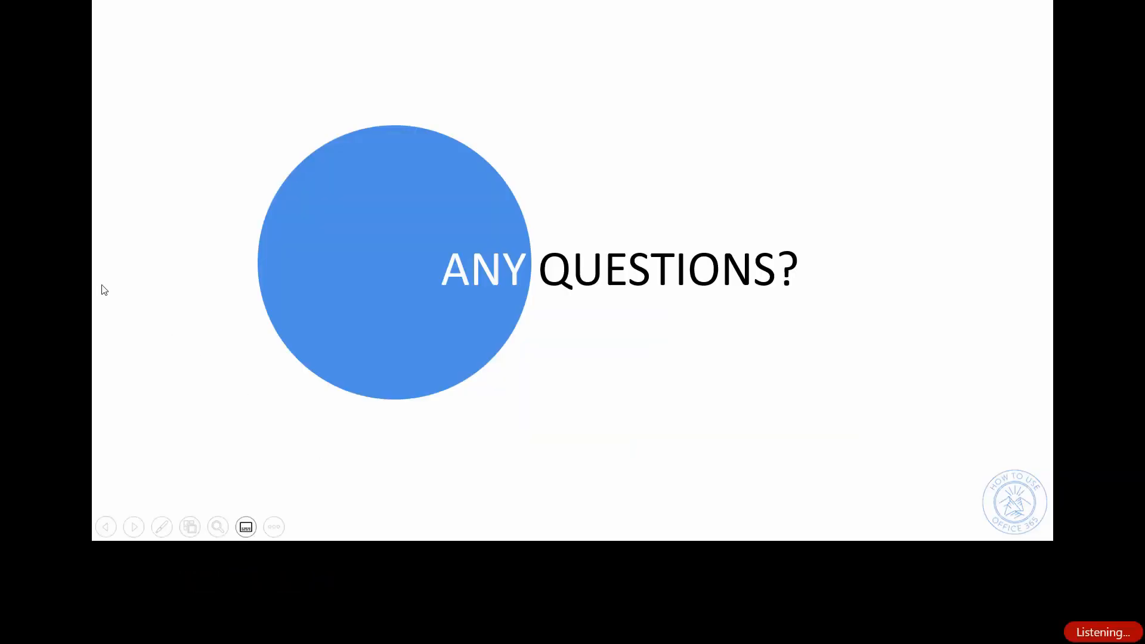